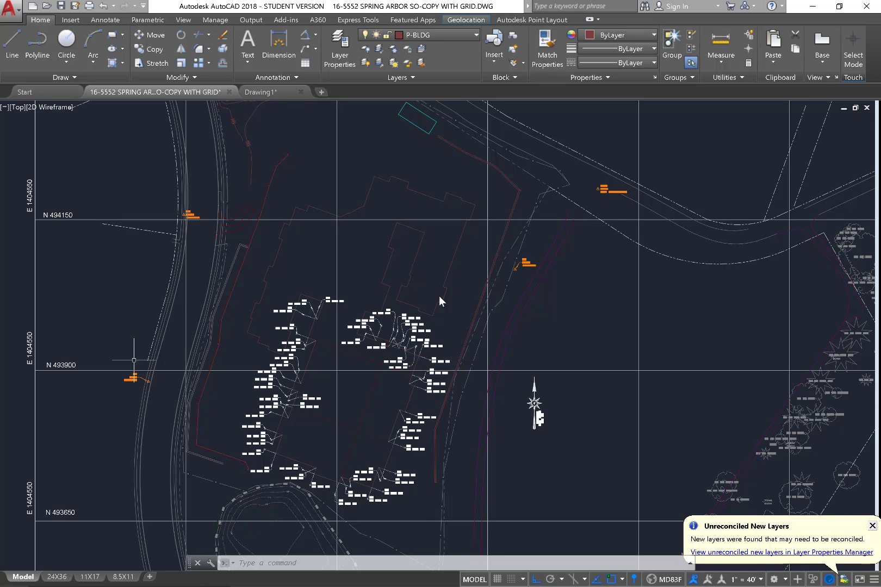
# Step: Examine the gridded site plan, including its overall extents, building corner labels and the orange traverse points
pyautogui.scroll(-8, 439, 300)
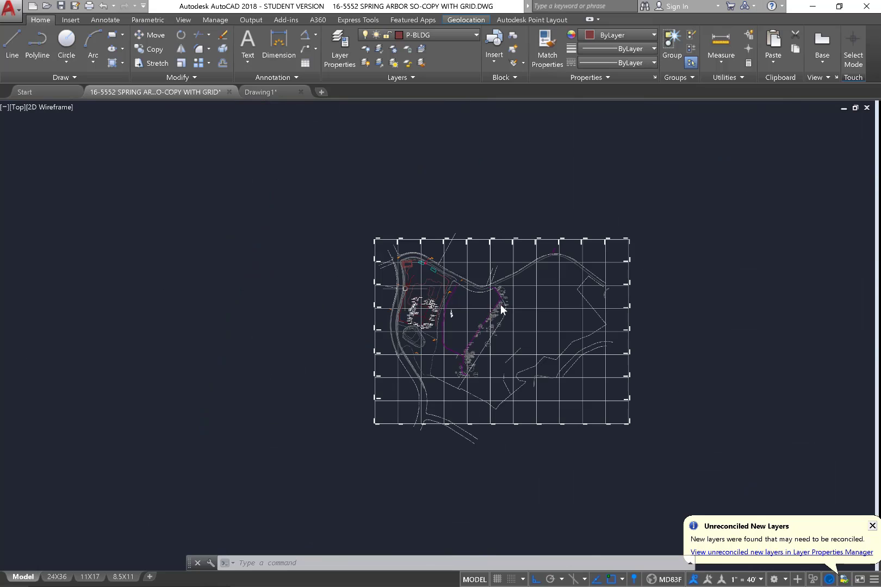
pyautogui.scroll(2, 501, 309)
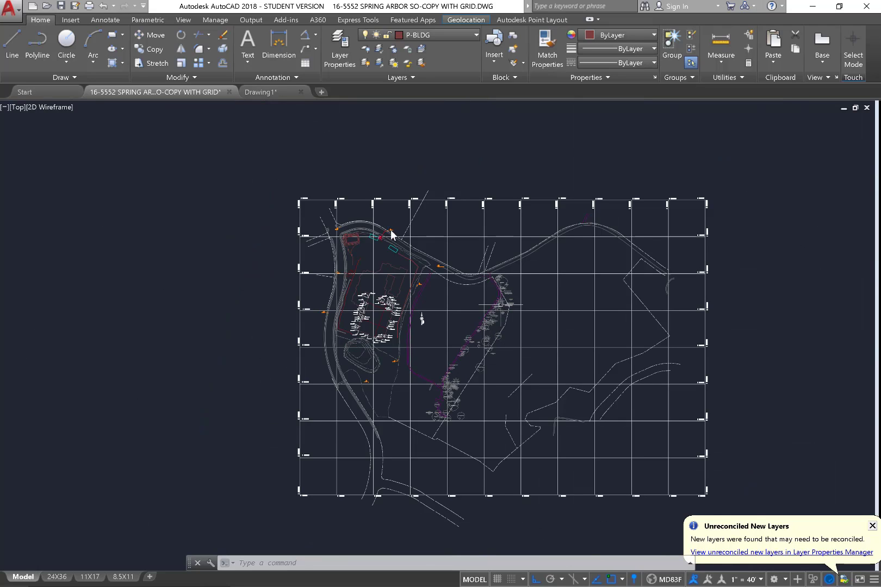
pyautogui.scroll(2, 390, 234)
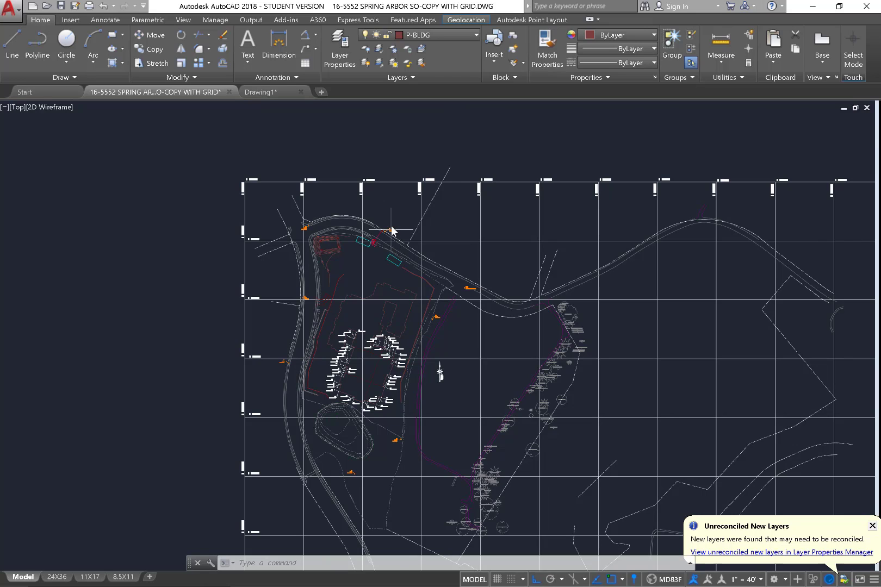
pyautogui.scroll(4, 393, 232)
pyautogui.scroll(-8, 390, 233)
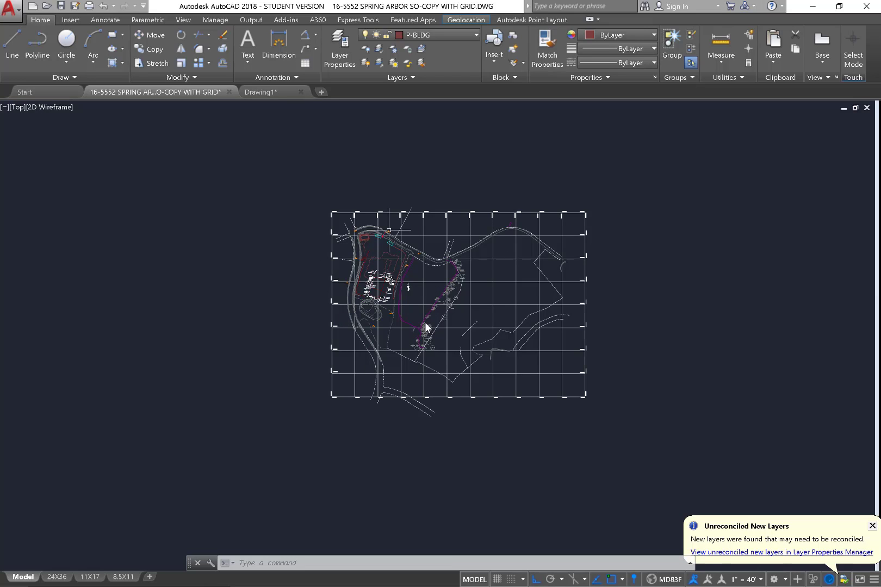
pyautogui.scroll(10, 407, 265)
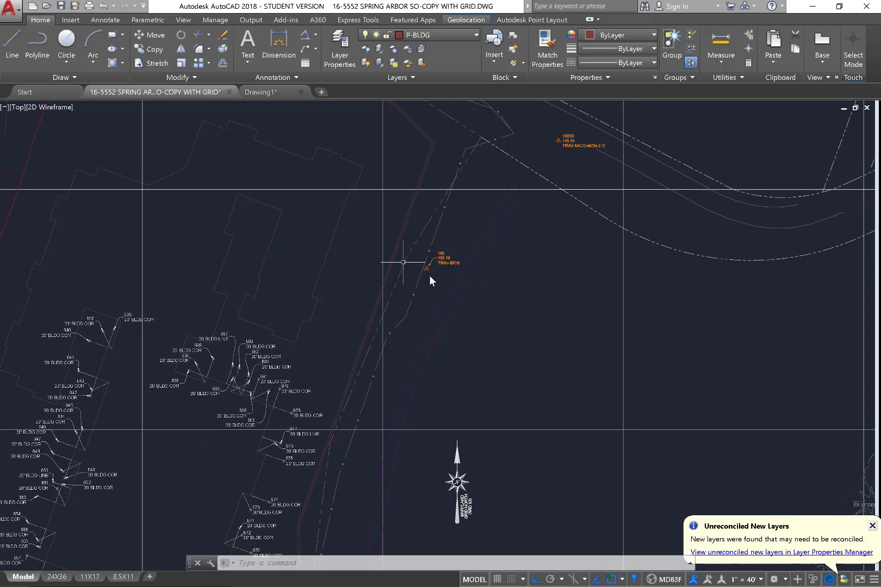
pyautogui.scroll(-4, 421, 262)
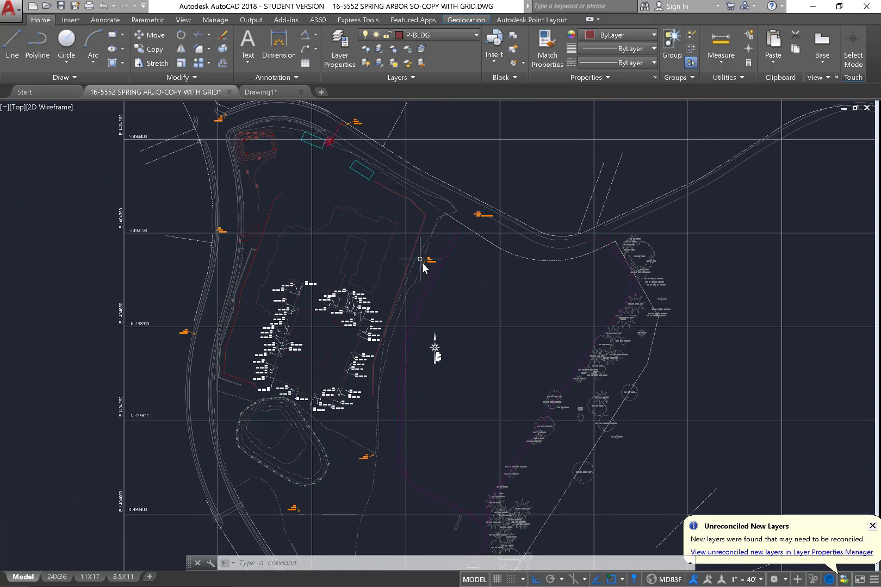
pyautogui.scroll(-5, 420, 262)
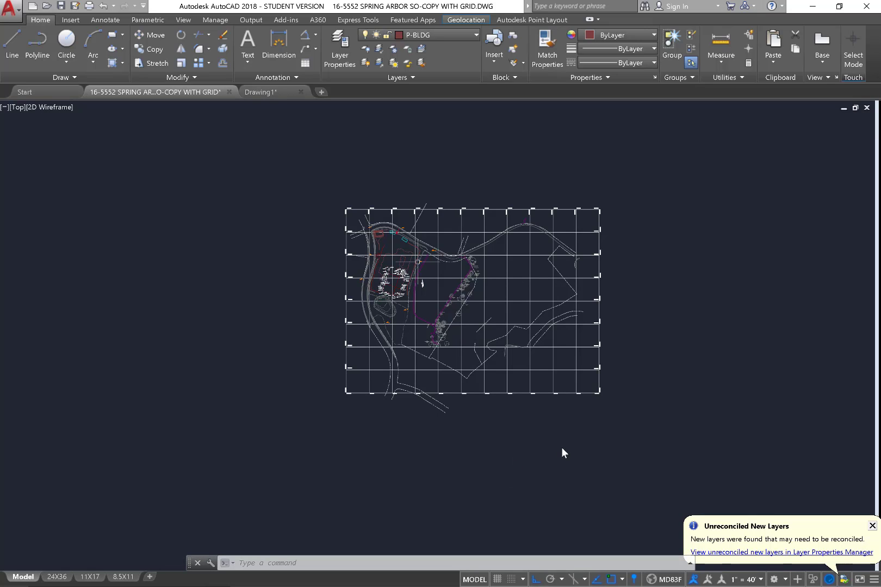
# Step: Move everything caught by a crossing window around the whole gridded site plan horizontally east, clear of its original position
pyautogui.click(473, 567)
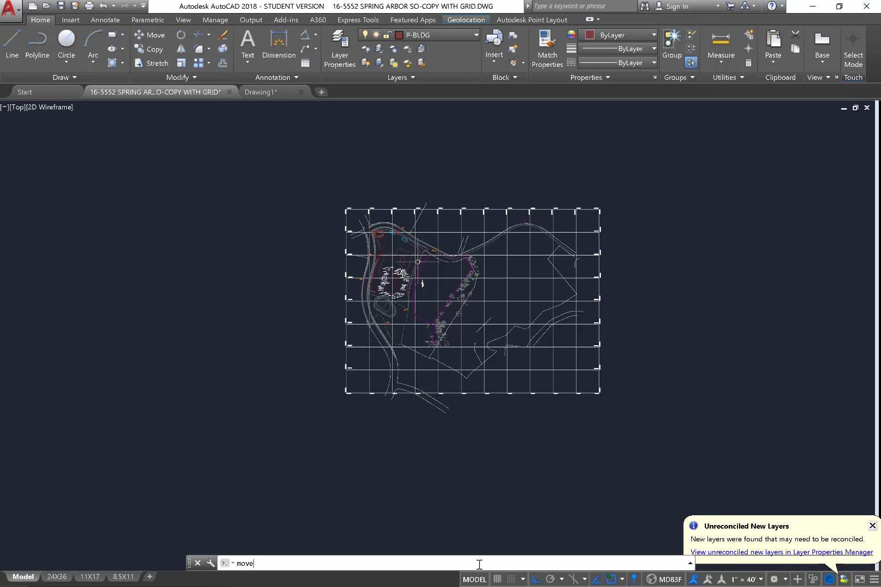
pyautogui.press('Return')
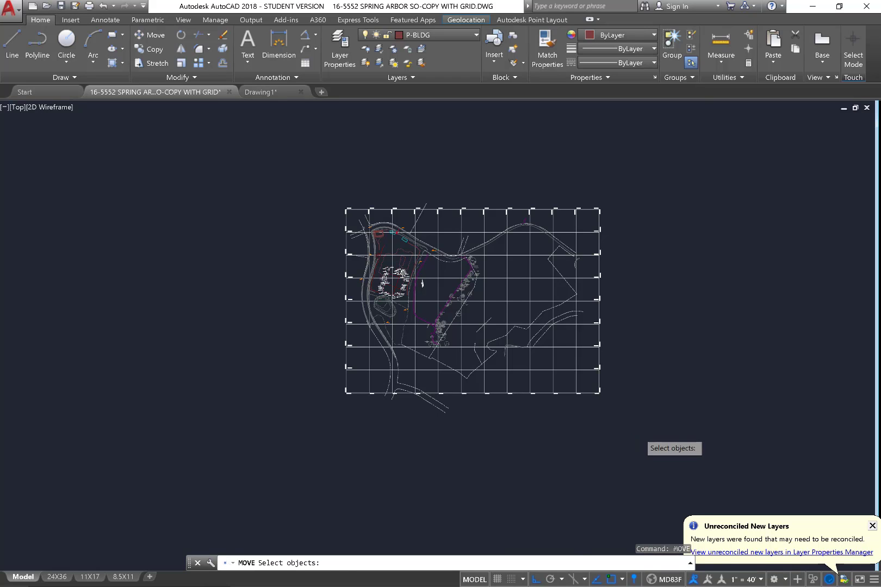
pyautogui.click(639, 433)
pyautogui.click(254, 131)
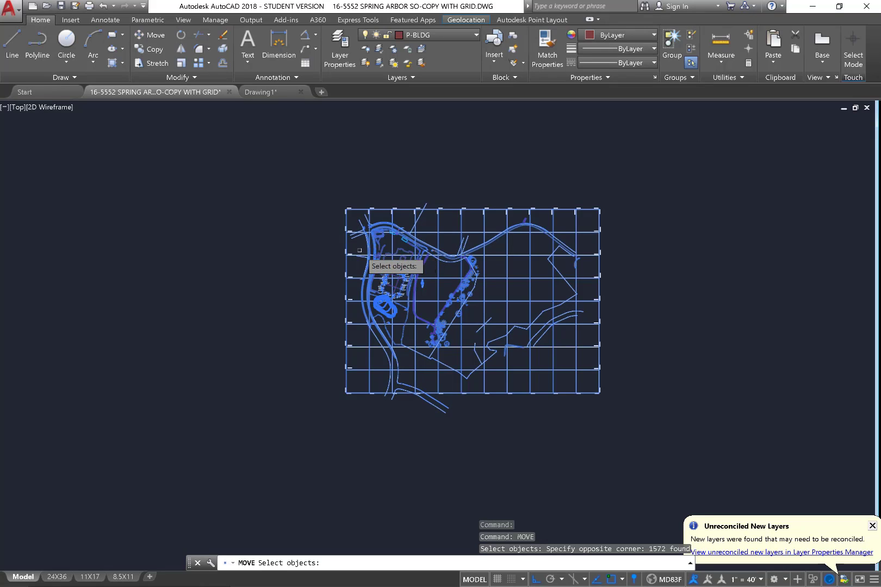
pyautogui.press('Return')
pyautogui.click(327, 265)
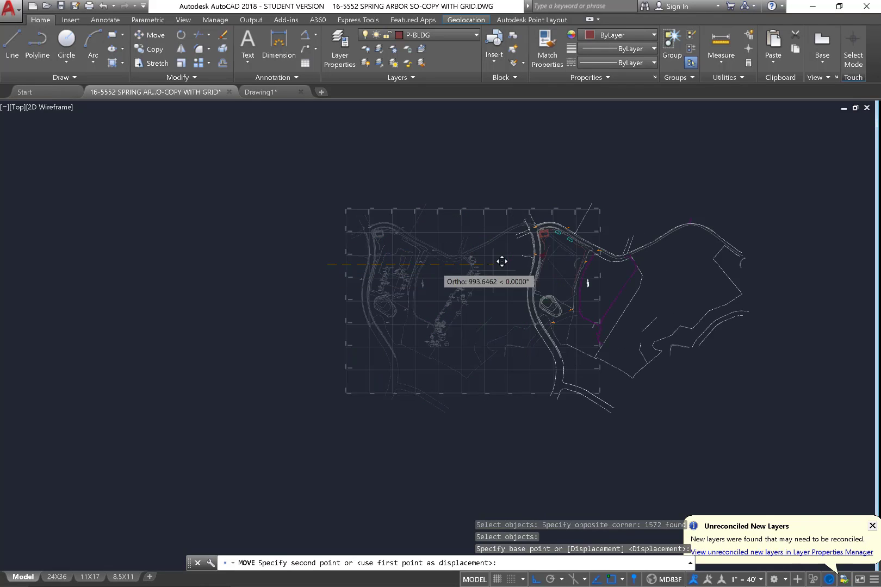
pyautogui.click(574, 265)
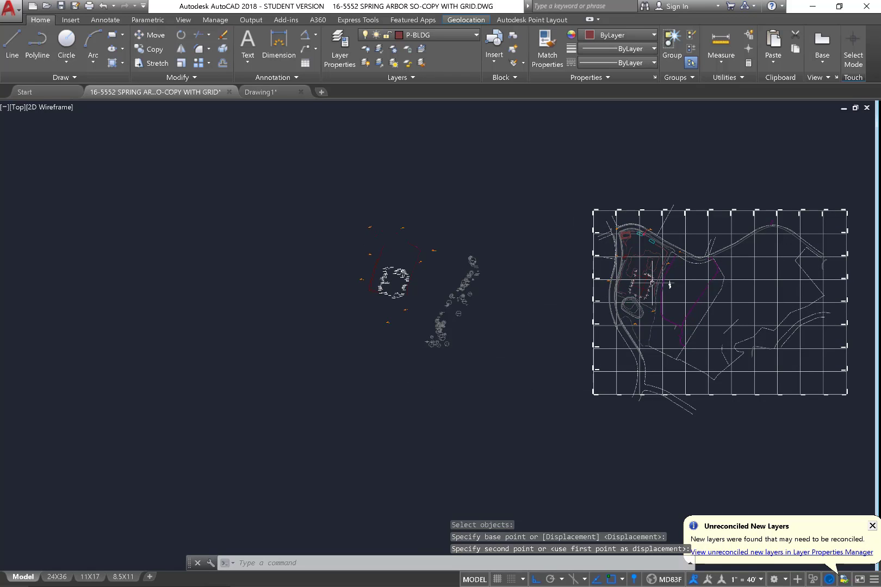
# Step: Compare traverse point 10020 in the moved site plan with its counterpart among the objects at the original location
pyautogui.scroll(8, 677, 247)
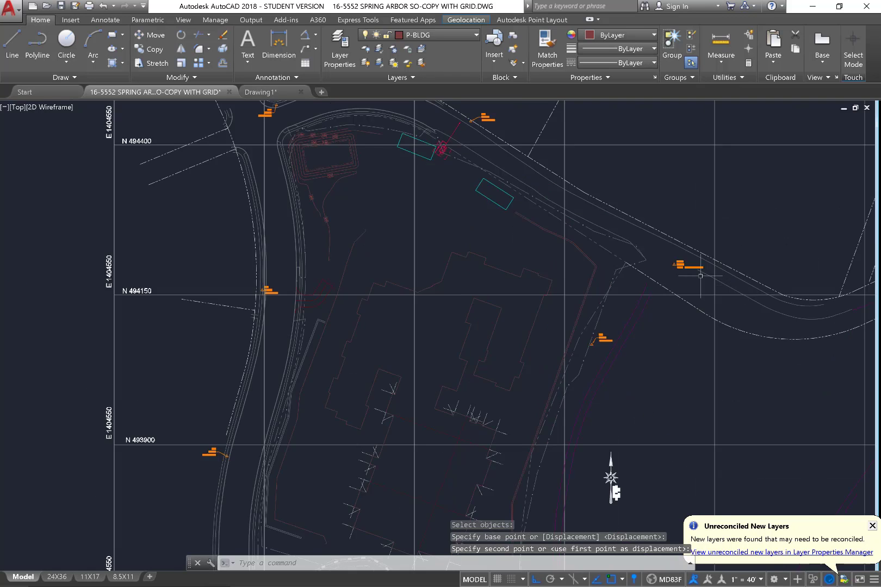
pyautogui.scroll(6, 680, 262)
pyautogui.scroll(-6, 588, 235)
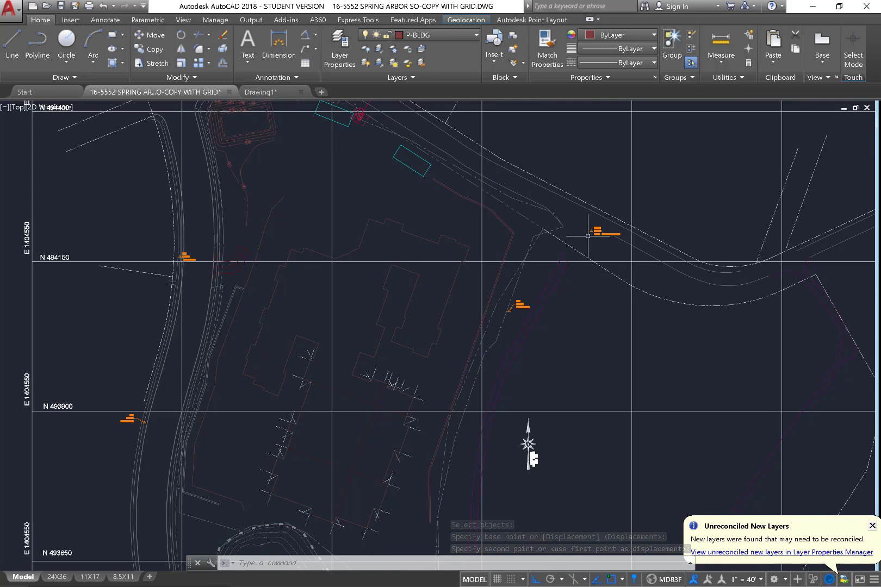
pyautogui.scroll(4, 588, 235)
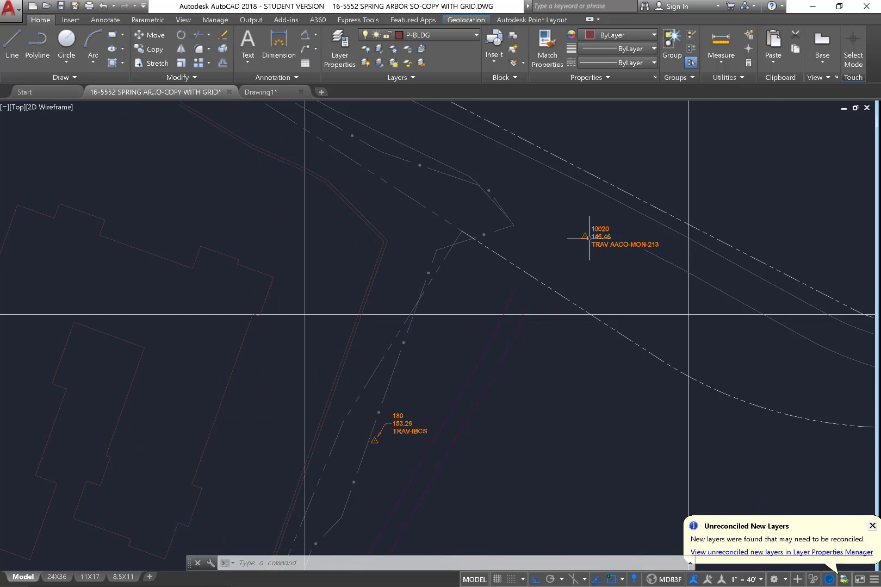
pyautogui.scroll(-8, 589, 238)
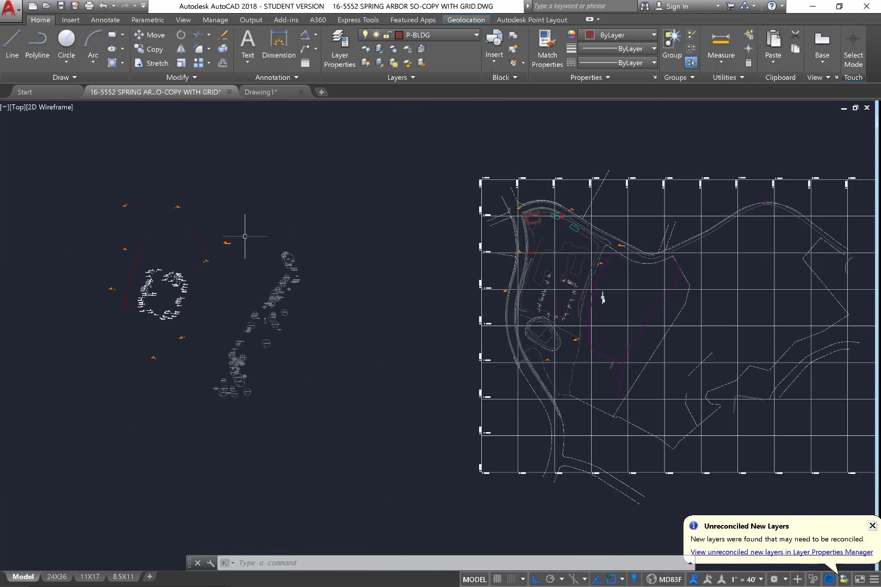
pyautogui.scroll(8, 245, 236)
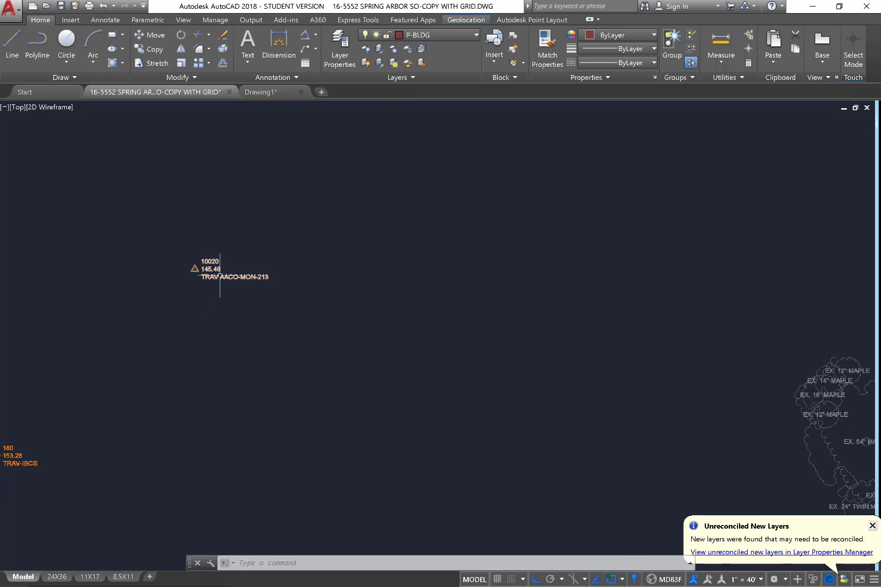
pyautogui.scroll(-7, 400, 294)
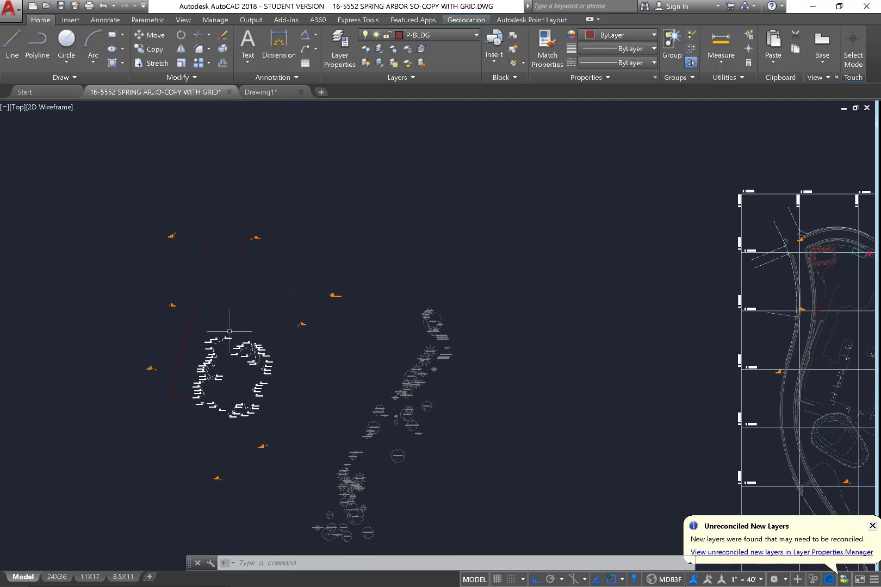
pyautogui.scroll(-4, 250, 316)
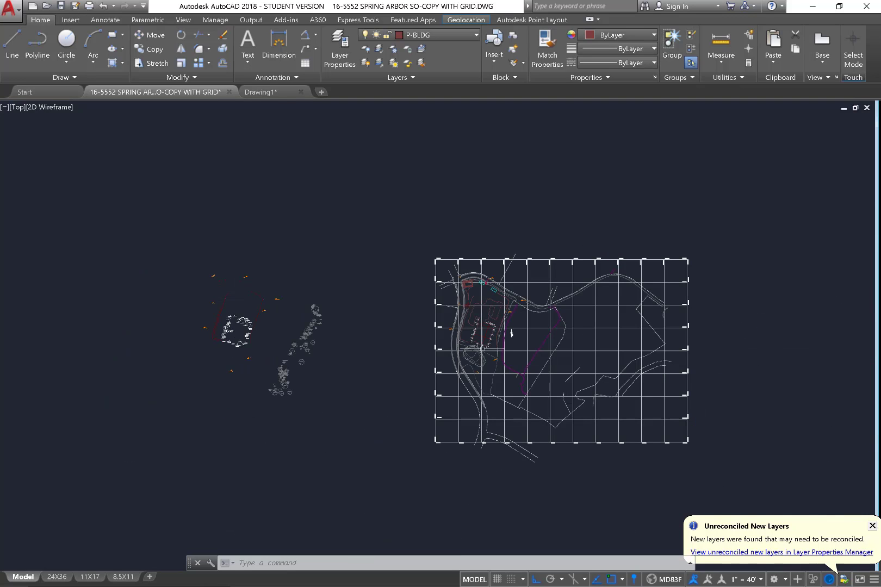
# Step: Inspect traverse point 184 (TRAV-MNS) beside the N 494150 grid line in the moved plan
pyautogui.scroll(4, 516, 315)
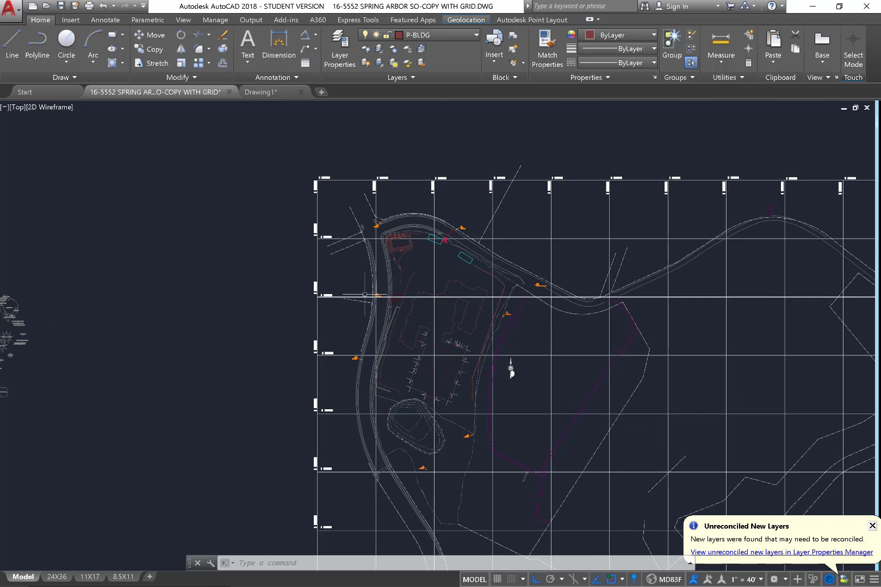
pyautogui.scroll(8, 372, 298)
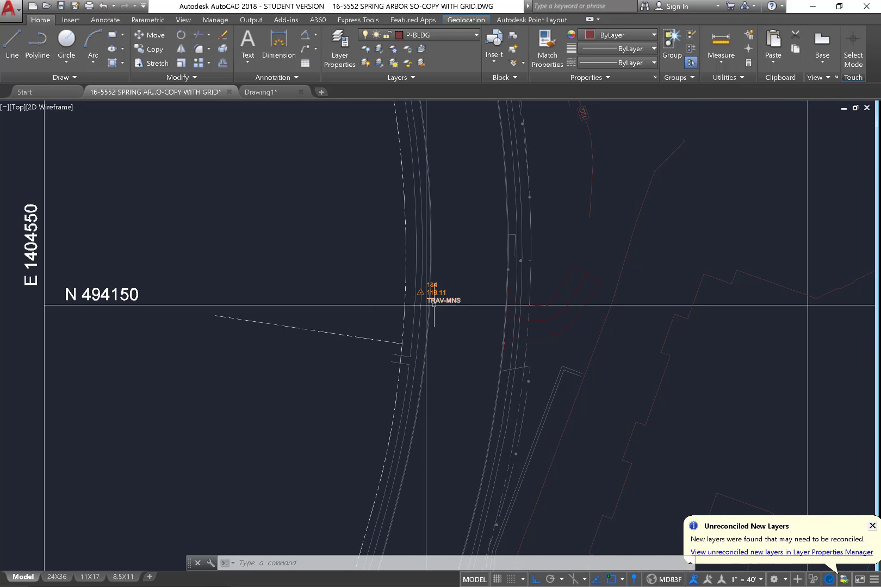
pyautogui.scroll(-3, 417, 333)
pyautogui.scroll(6, 458, 305)
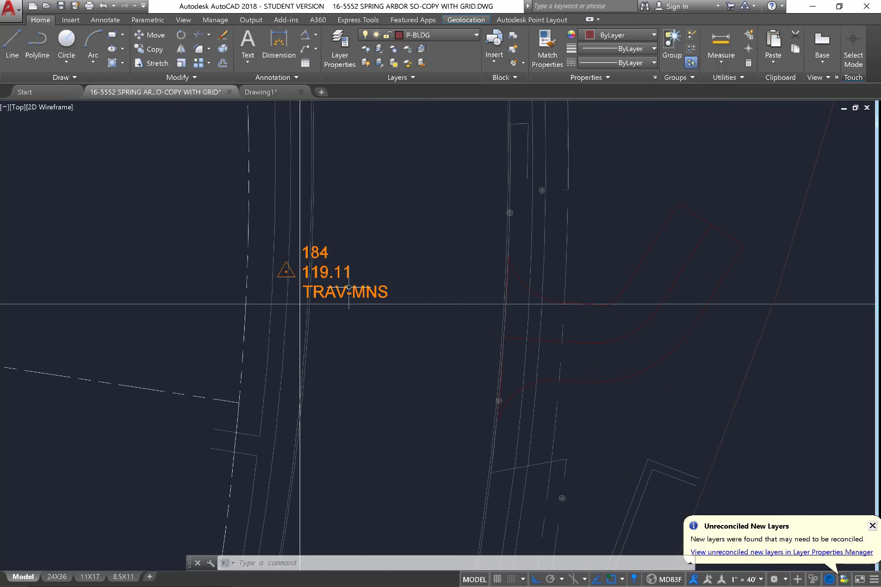
pyautogui.press('Escape')
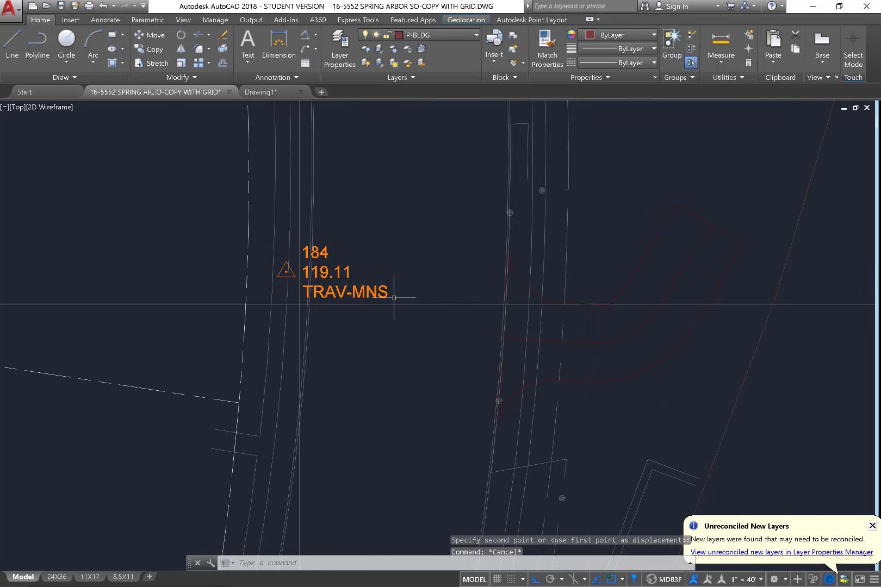
pyautogui.press('Escape')
pyautogui.scroll(-5, 407, 295)
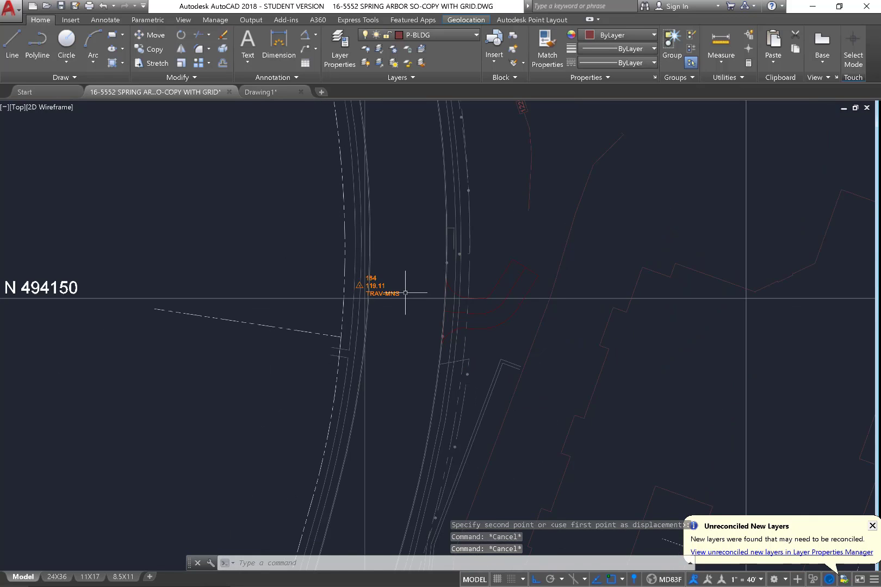
pyautogui.scroll(-5, 405, 291)
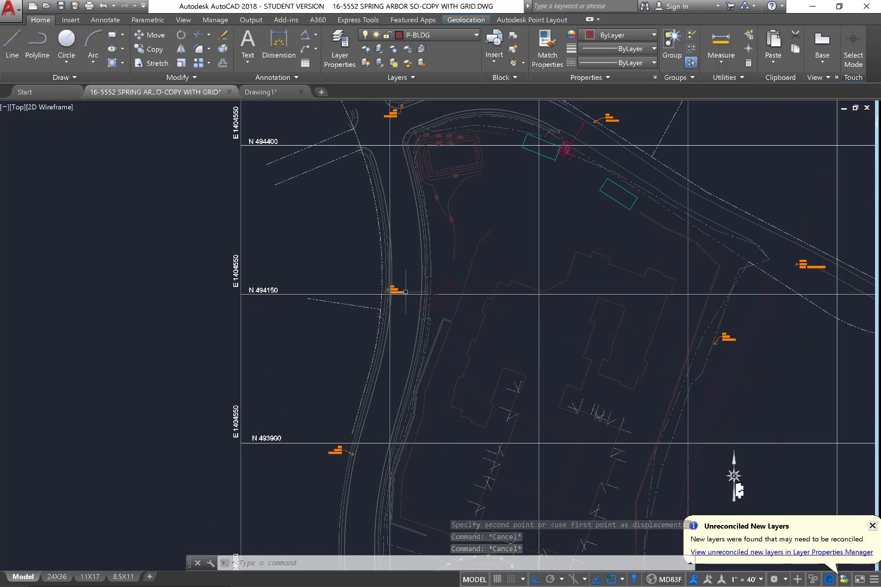
pyautogui.scroll(5, 401, 290)
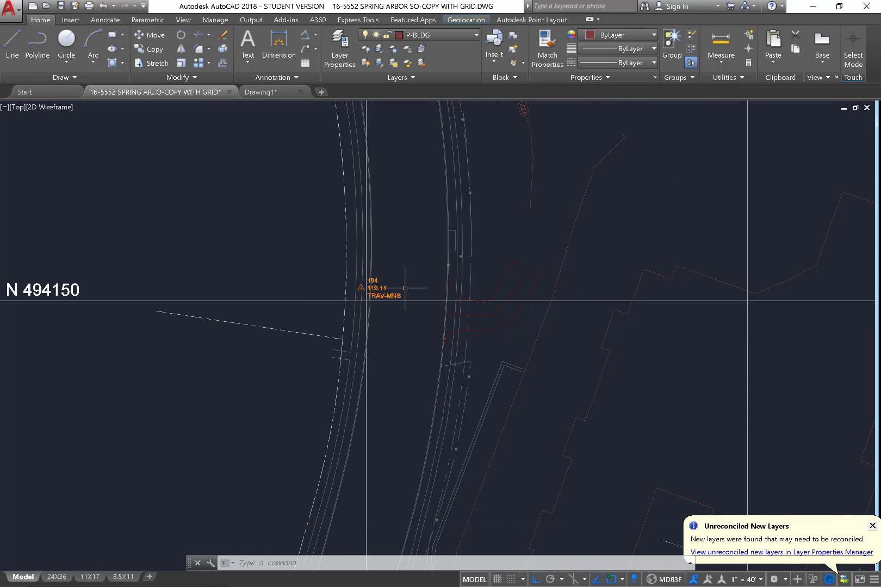
# Step: Select the labels, triangle and centre marker of traverse point 184, and extend the selection to all similar objects
pyautogui.scroll(2, 405, 289)
pyautogui.click(415, 298)
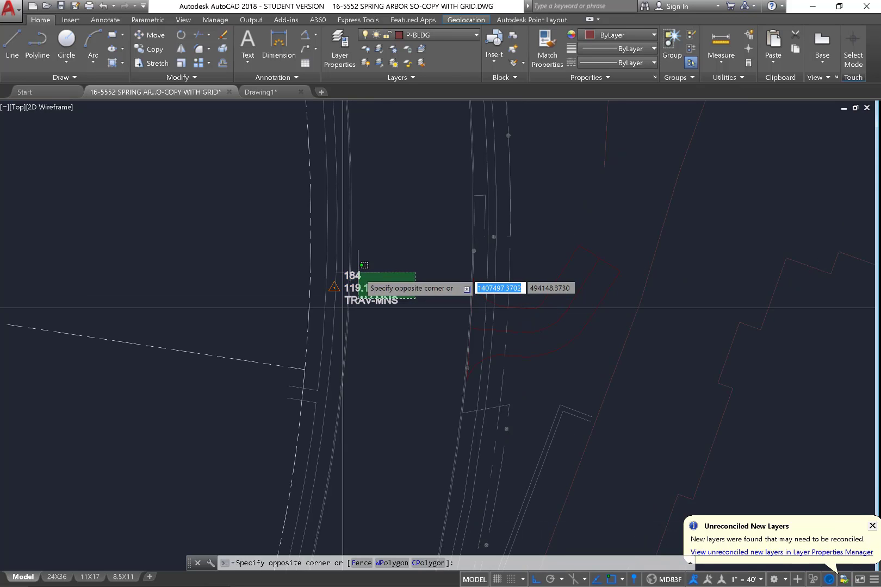
pyautogui.click(369, 272)
pyautogui.scroll(7, 329, 281)
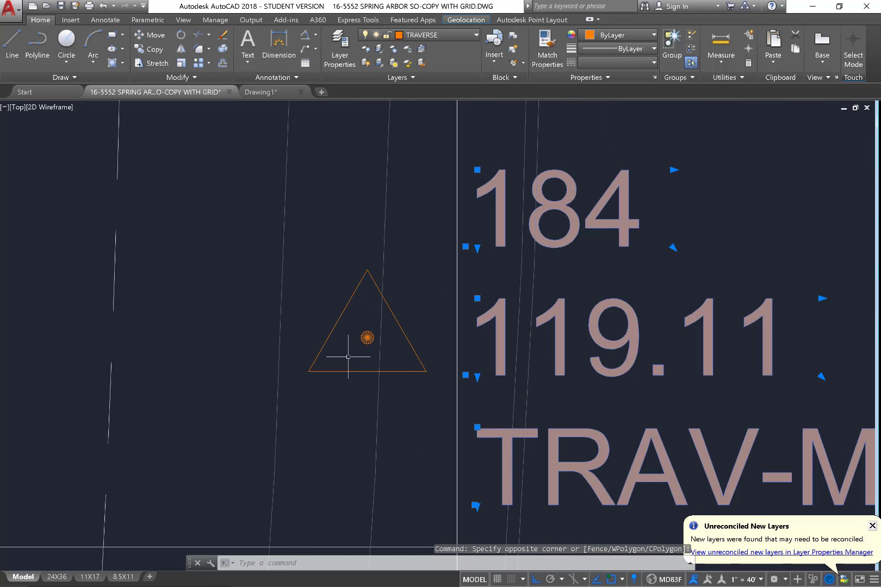
pyautogui.click(357, 395)
pyautogui.click(316, 295)
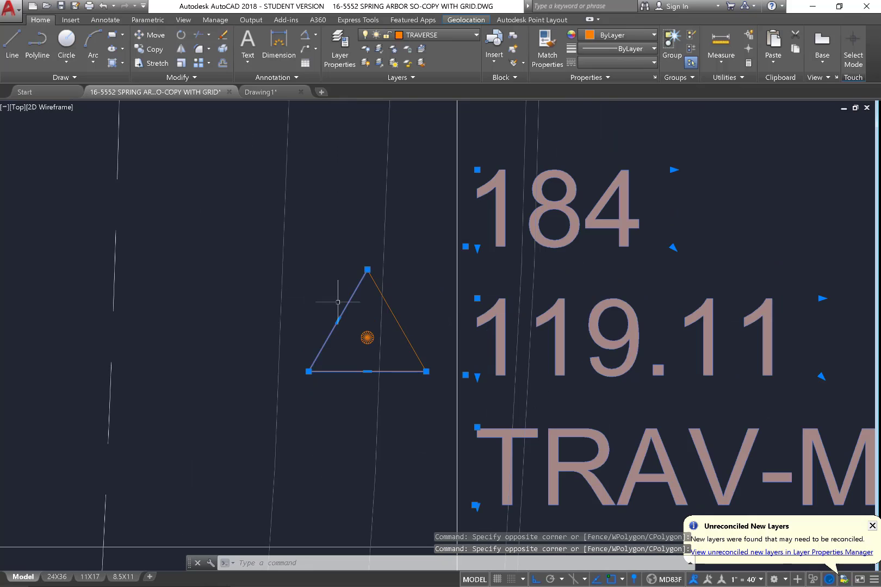
pyautogui.click(368, 355)
pyautogui.click(351, 323)
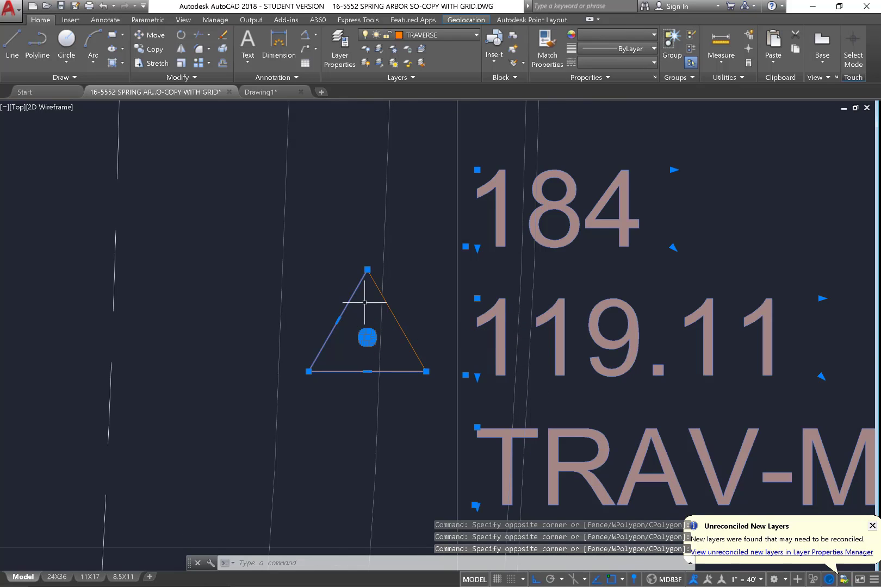
pyautogui.rightClick(368, 311)
pyautogui.click(401, 458)
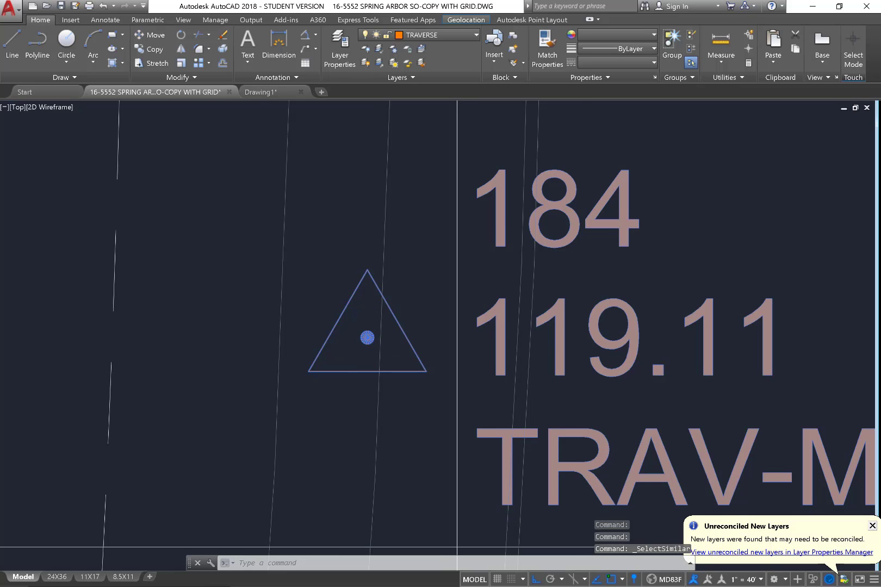
# Step: Add the building outline inside the site to the selected traverse points, and extend the selection to all similar objects
pyautogui.scroll(-15, 368, 338)
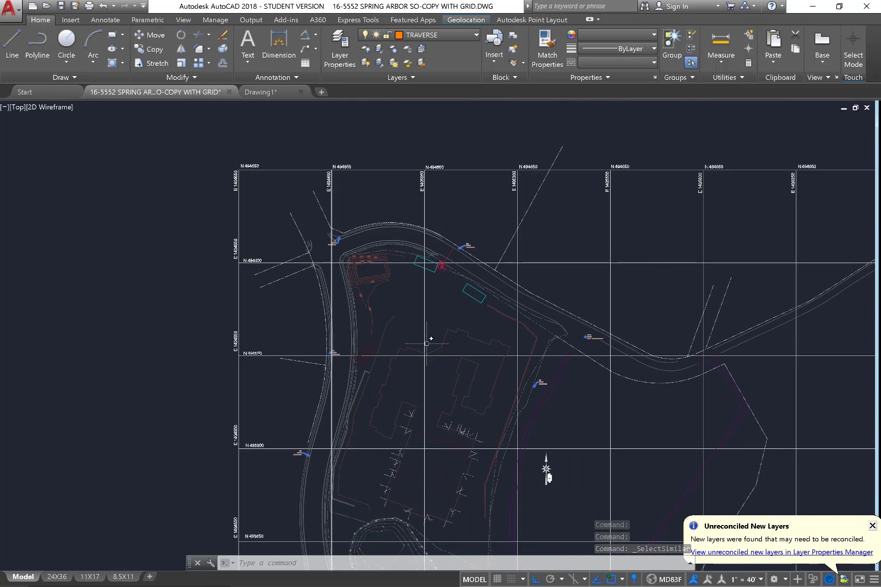
pyautogui.click(467, 278)
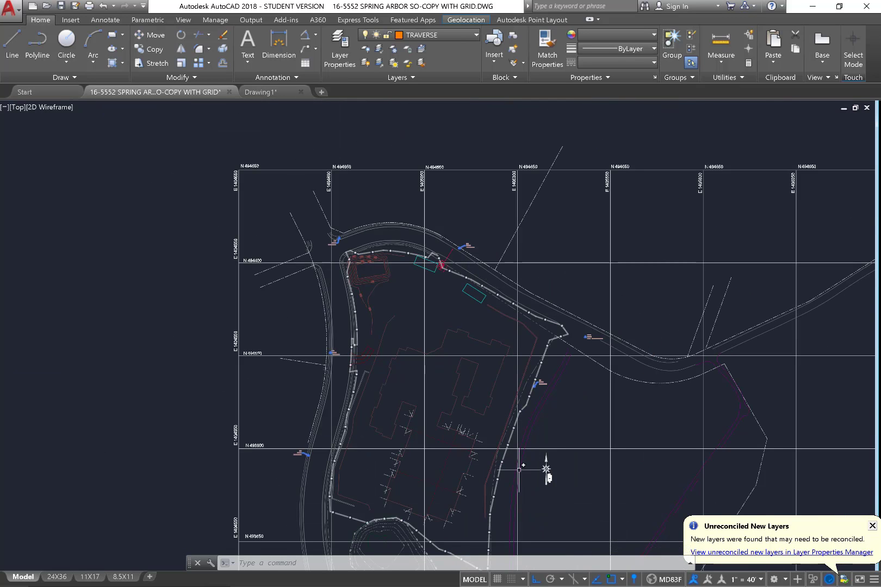
pyautogui.press('Escape')
pyautogui.scroll(4, 503, 375)
pyautogui.click(515, 388)
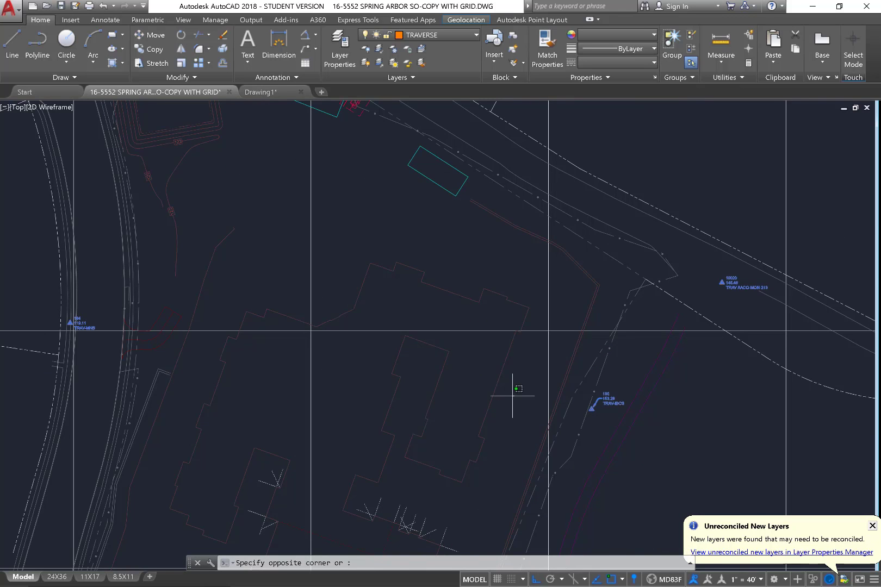
pyautogui.click(472, 360)
pyautogui.rightClick(469, 378)
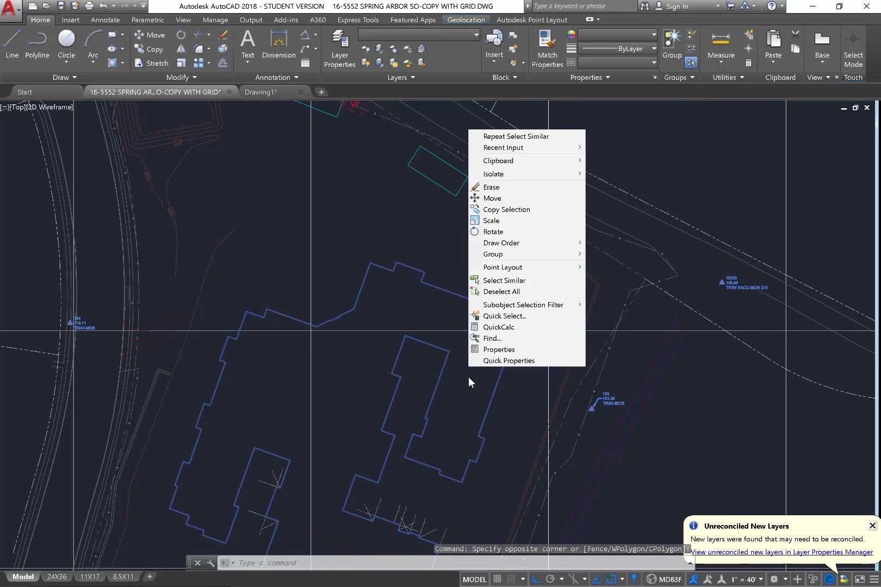
pyautogui.click(512, 281)
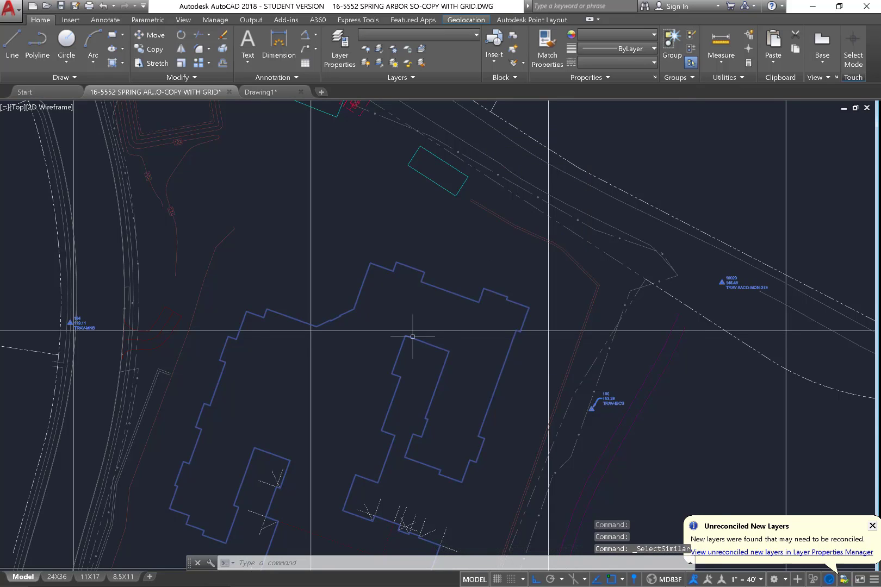
# Step: Copy the selected traverse points and building outline to the clipboard with 0,0 as the base point
pyautogui.scroll(-5, 413, 334)
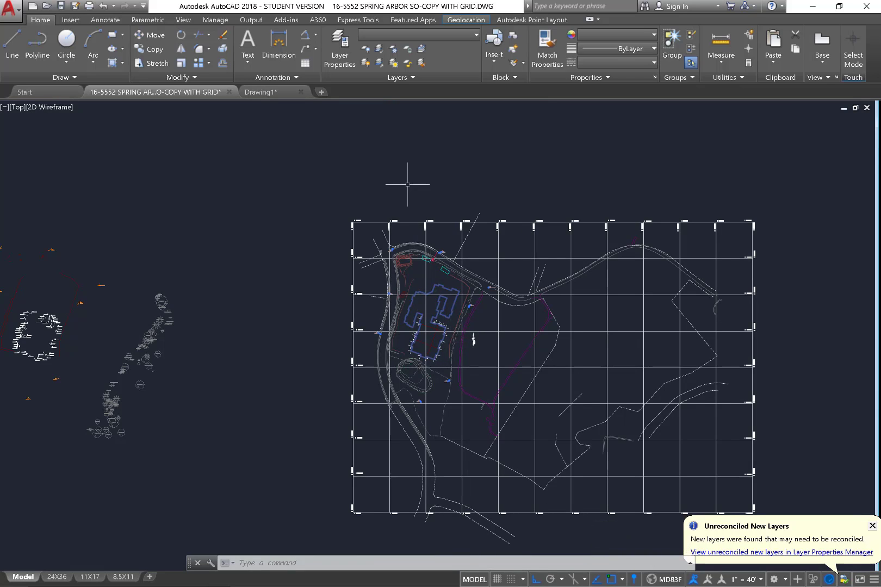
pyautogui.rightClick(405, 165)
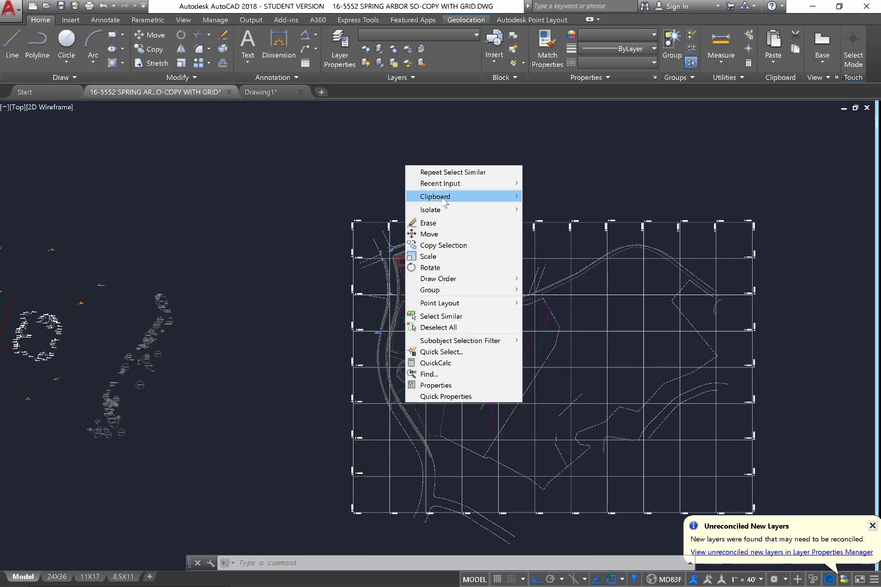
pyautogui.moveTo(443, 197)
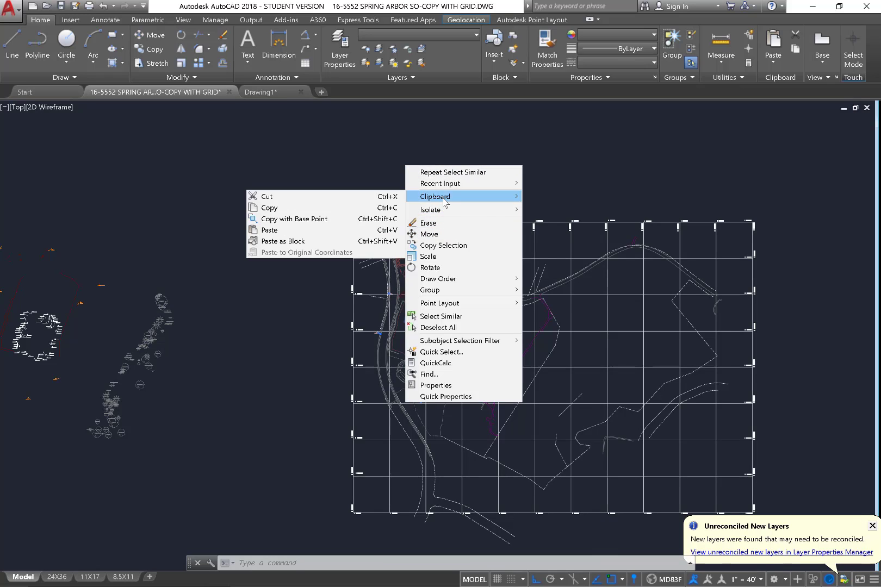
pyautogui.click(357, 219)
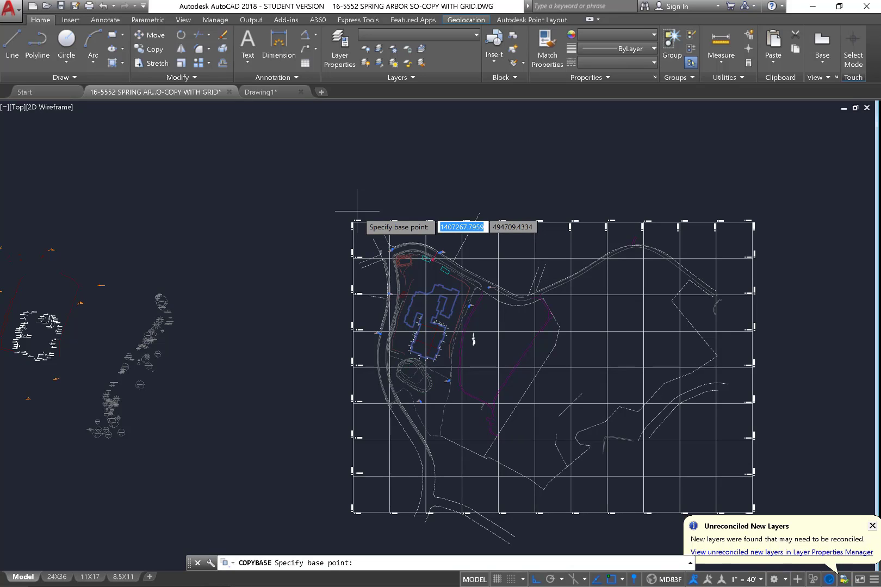
pyautogui.write('0,0')
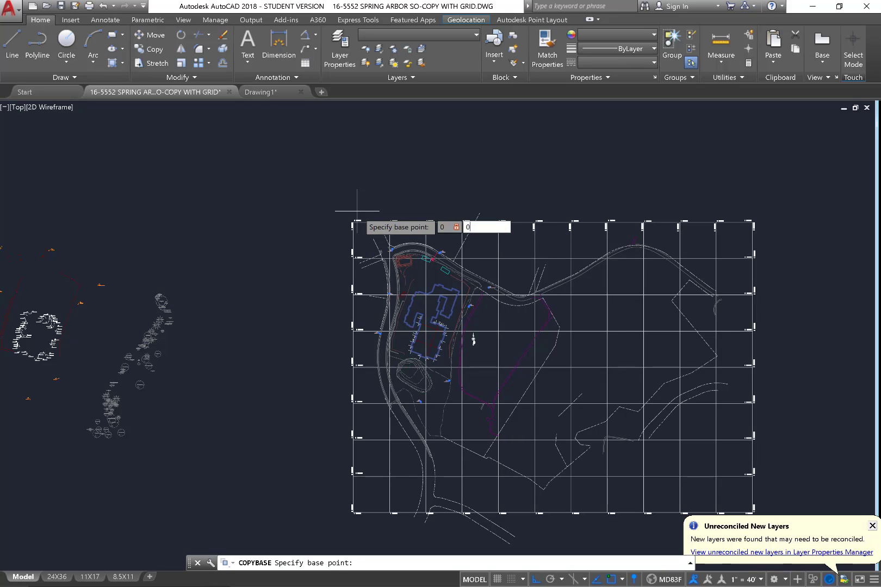
pyautogui.press('Return')
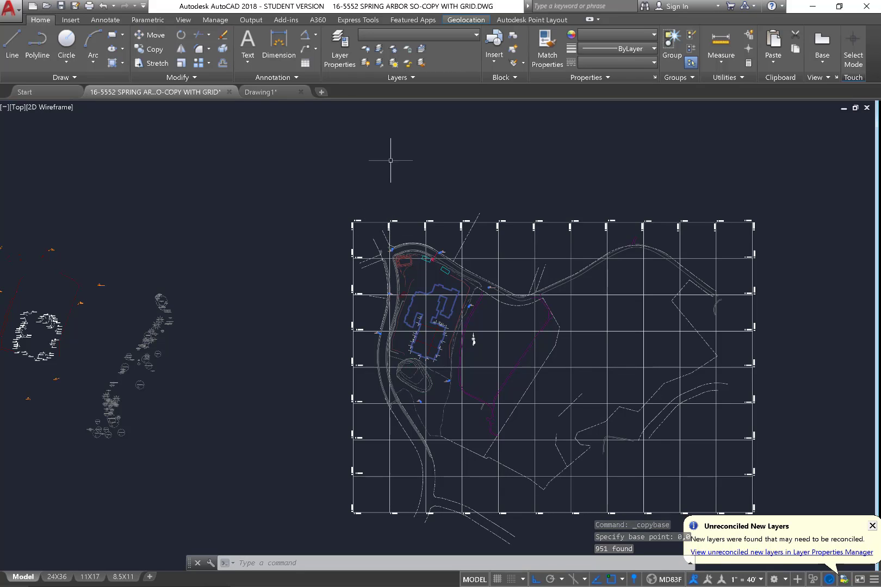
# Step: Create a new drawing and paste the copied traverse points and building outline at their original coordinates
pyautogui.click(322, 92)
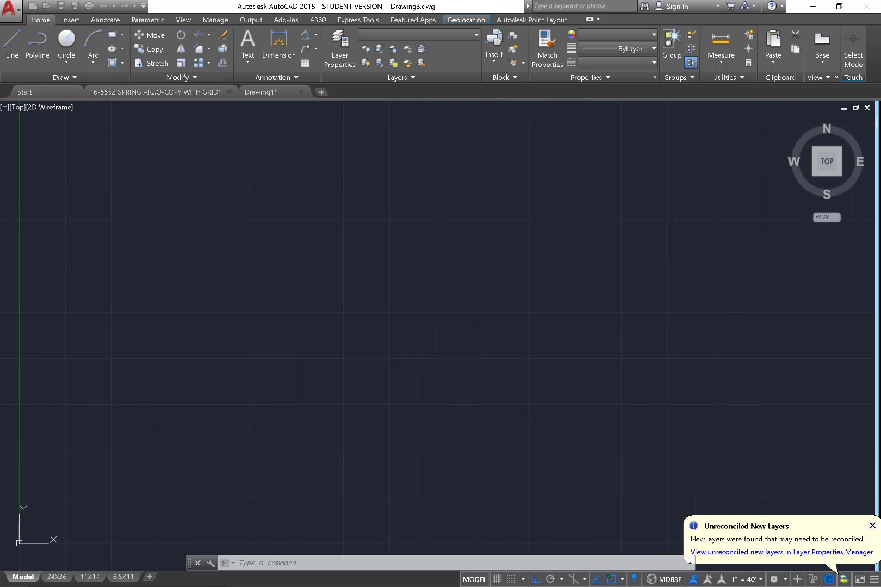
pyautogui.rightClick(358, 216)
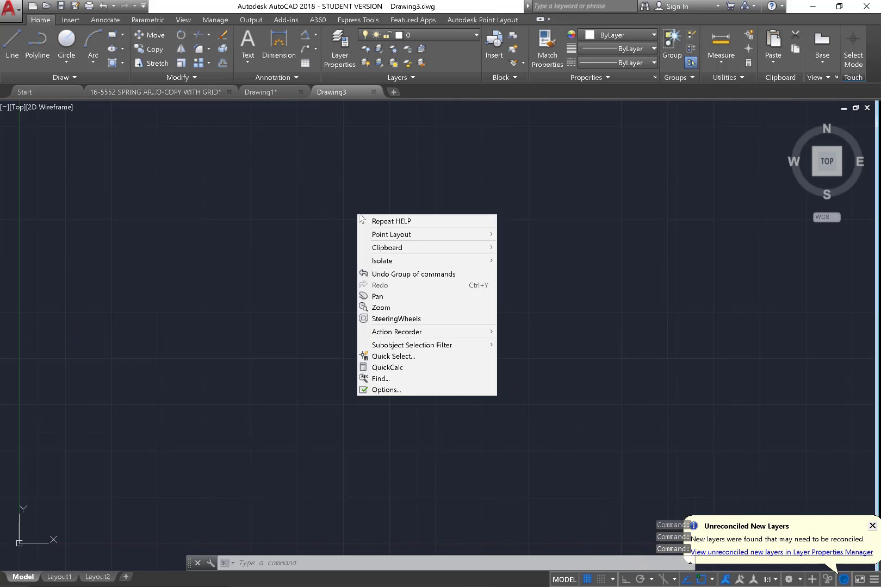
pyautogui.moveTo(384, 249)
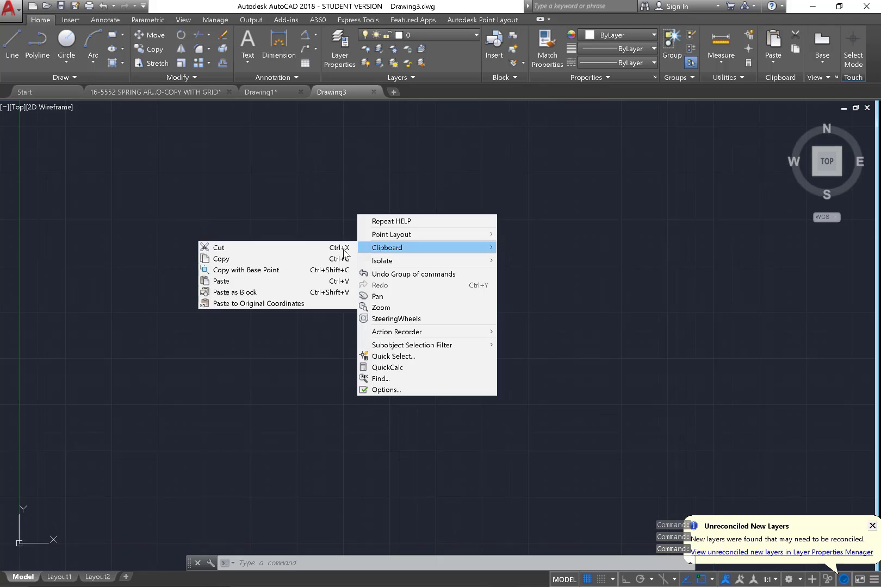
pyautogui.click(273, 304)
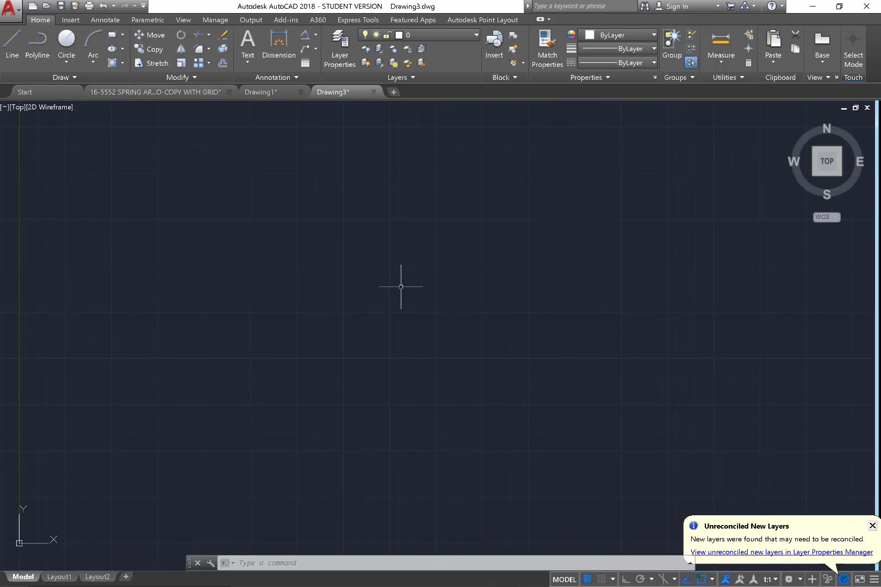
# Step: Zoom to the extents of the pasted objects and inspect traverse point 185 (TRAV-IBCS) up close
pyautogui.write('z')
pyautogui.press('Return')
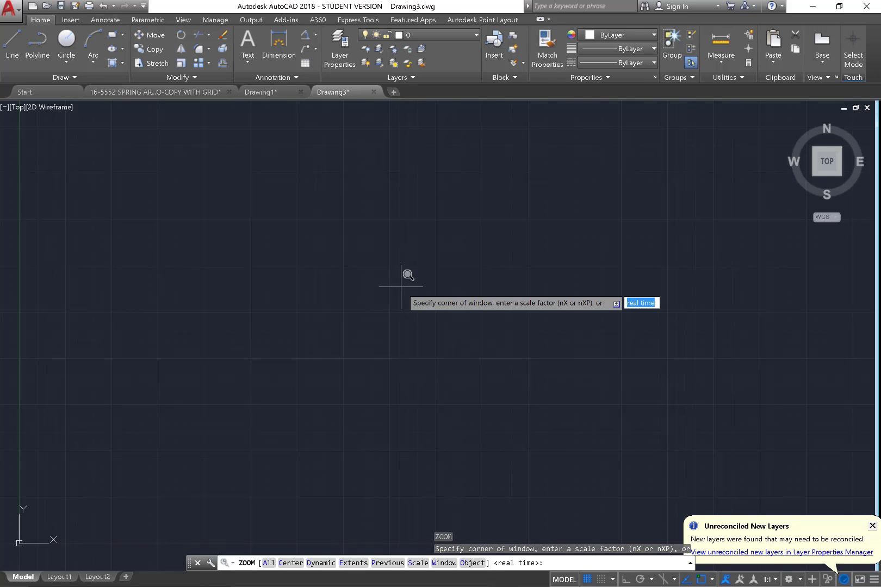
pyautogui.write('e')
pyautogui.press('Return')
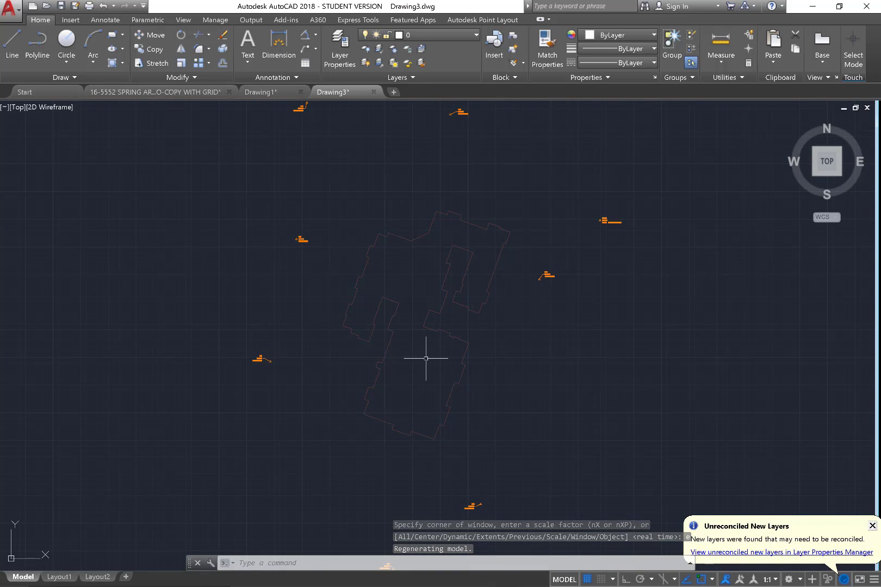
pyautogui.scroll(-2, 425, 362)
pyautogui.scroll(10, 360, 198)
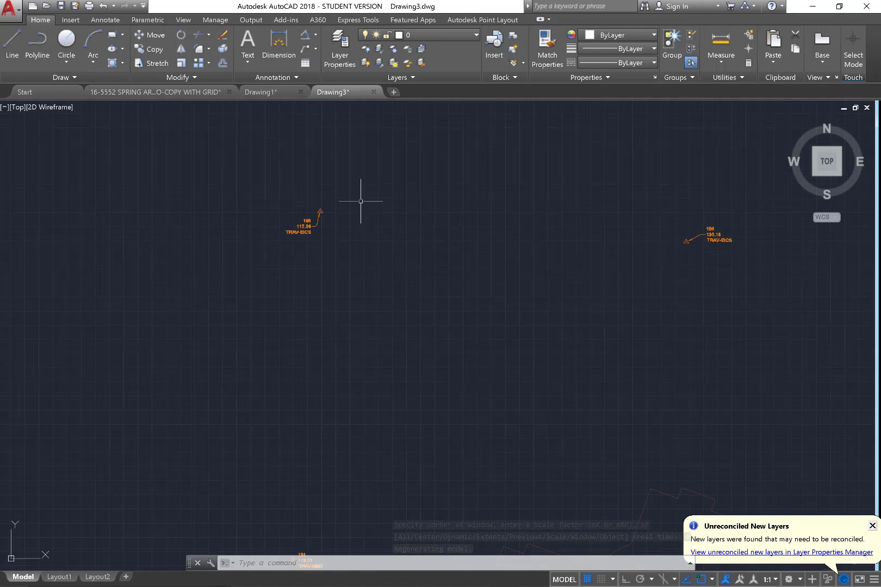
pyautogui.scroll(2, 259, 224)
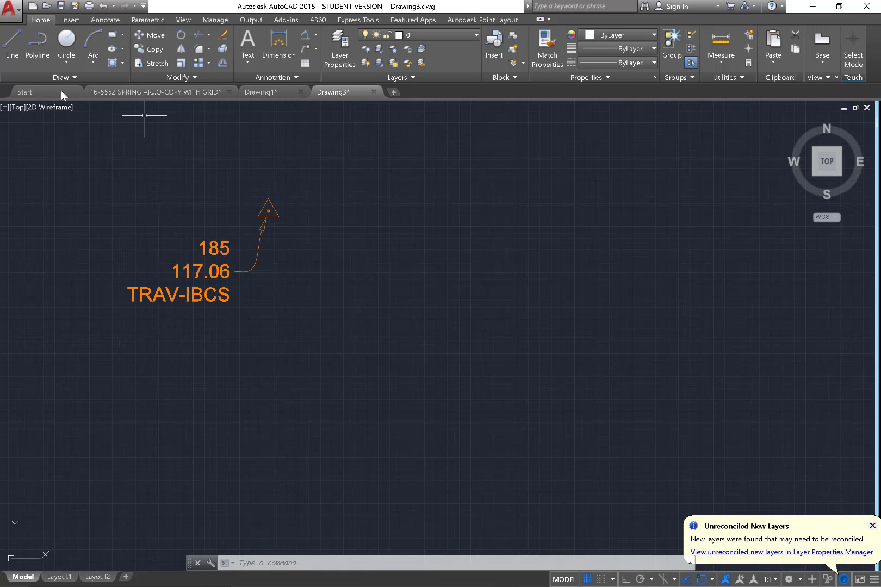
# Step: Start a polyline at the centre of traverse point 185's marker and run it to the centre of traverse point 186
pyautogui.click(16, 40)
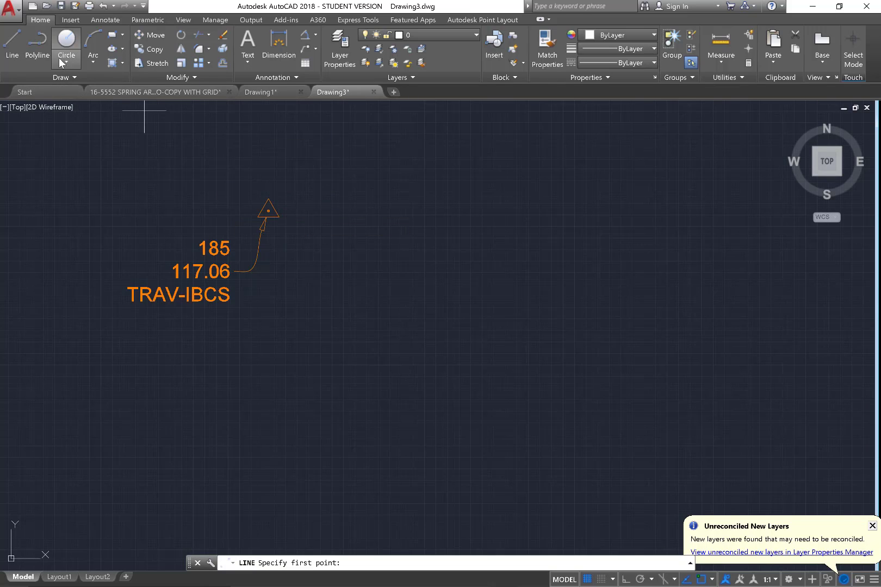
pyautogui.press('Escape')
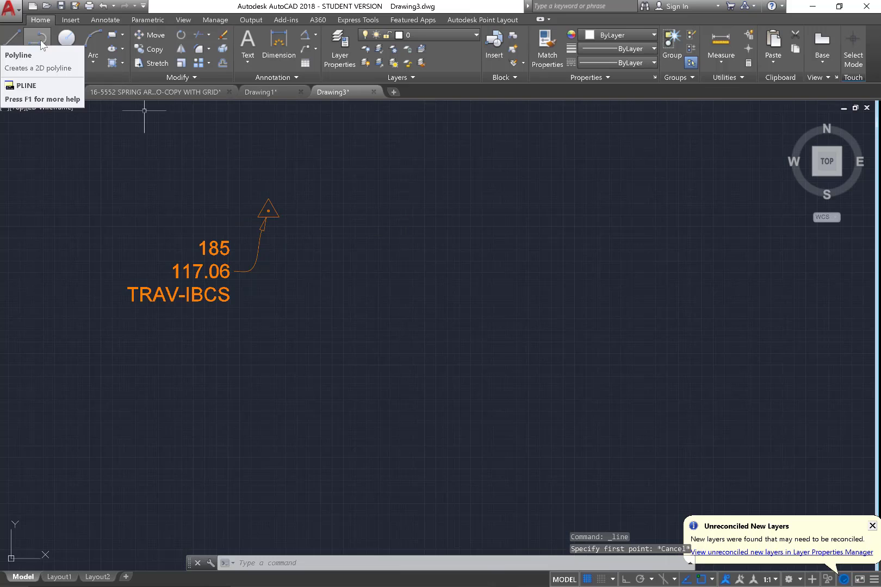
pyautogui.click(40, 36)
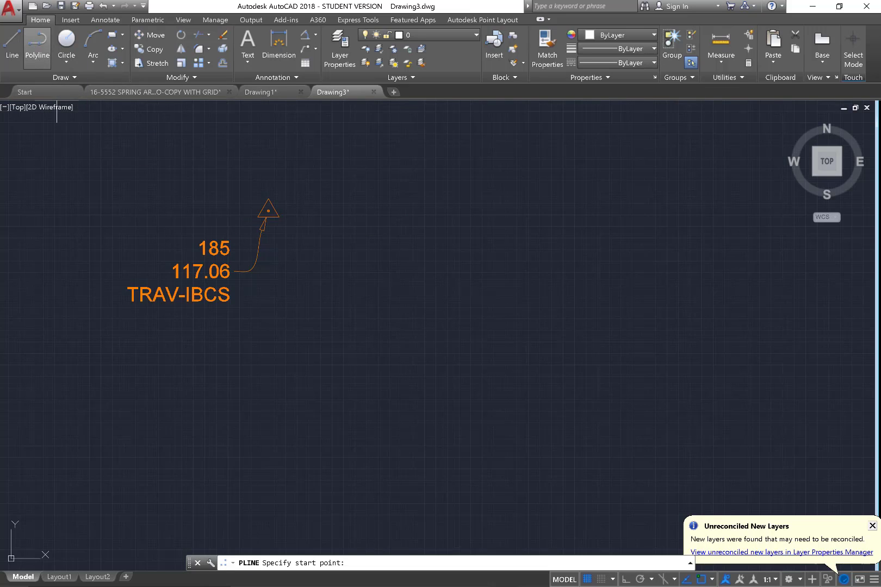
pyautogui.scroll(10, 273, 216)
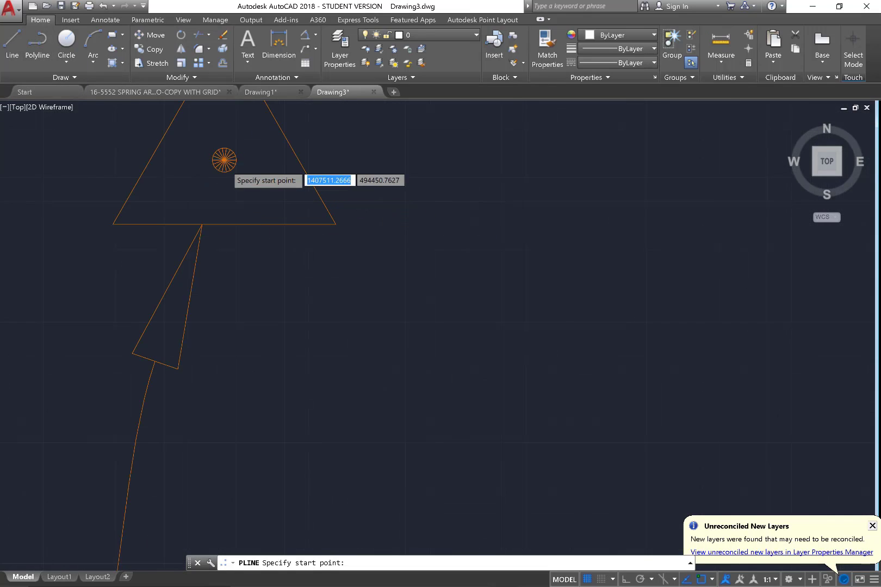
pyautogui.scroll(10, 224, 163)
pyautogui.click(249, 164)
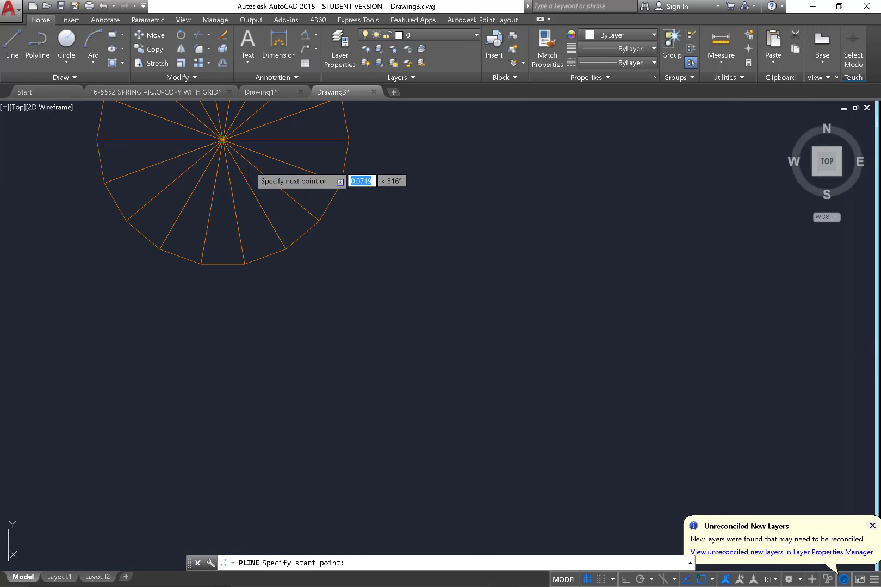
pyautogui.scroll(-6, 228, 155)
pyautogui.scroll(-12, 199, 162)
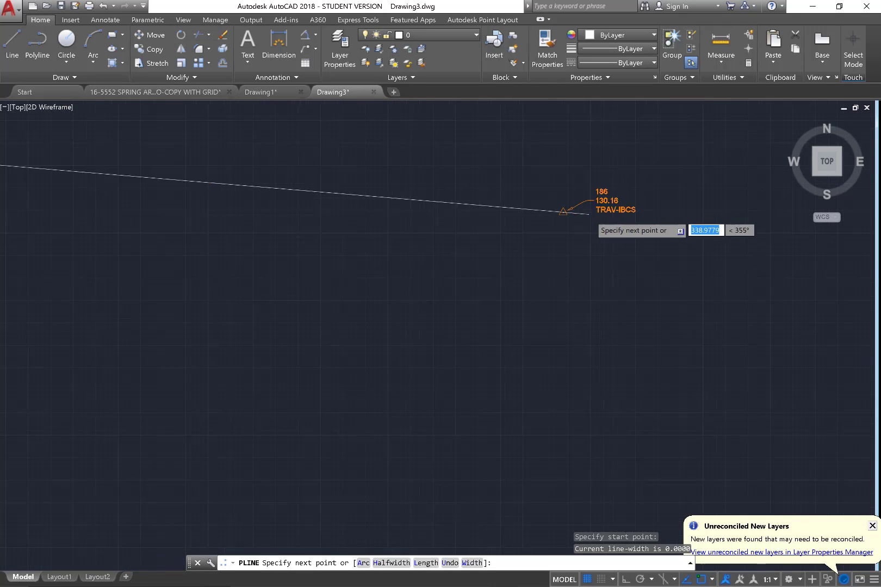
pyautogui.scroll(15, 574, 212)
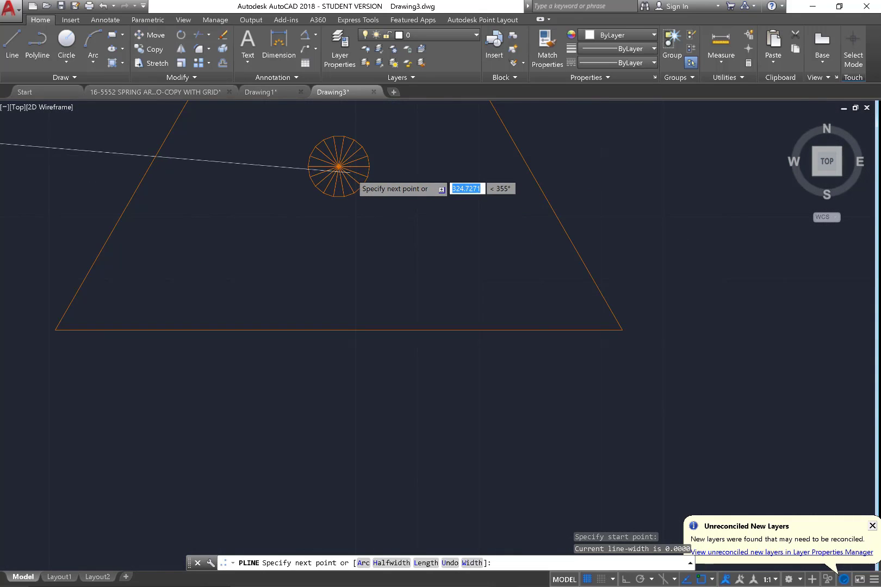
pyautogui.scroll(6, 353, 171)
pyautogui.click(300, 146)
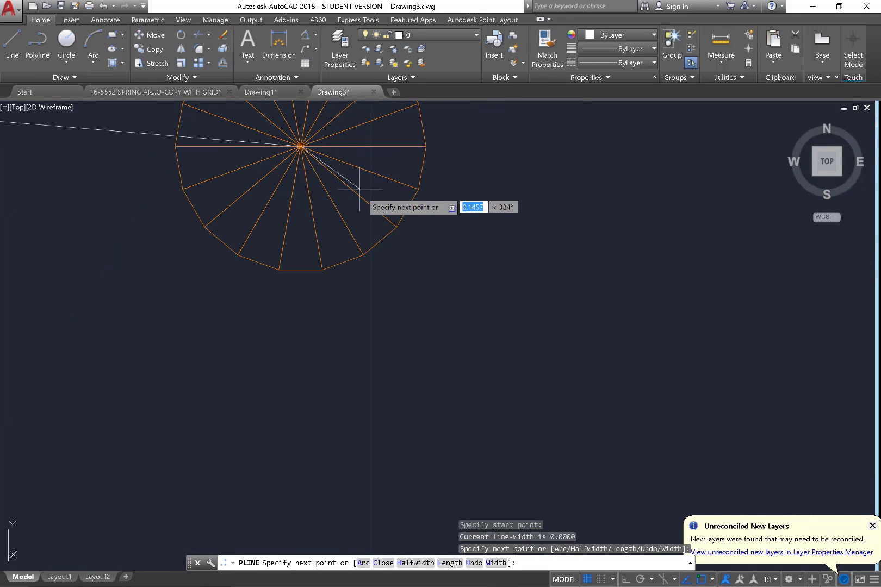
# Step: Continue the polyline from traverse point 186 to the centre of traverse point 10020 (TRAV AACO-MON-213)
pyautogui.scroll(-8, 272, 163)
pyautogui.scroll(-9, 269, 166)
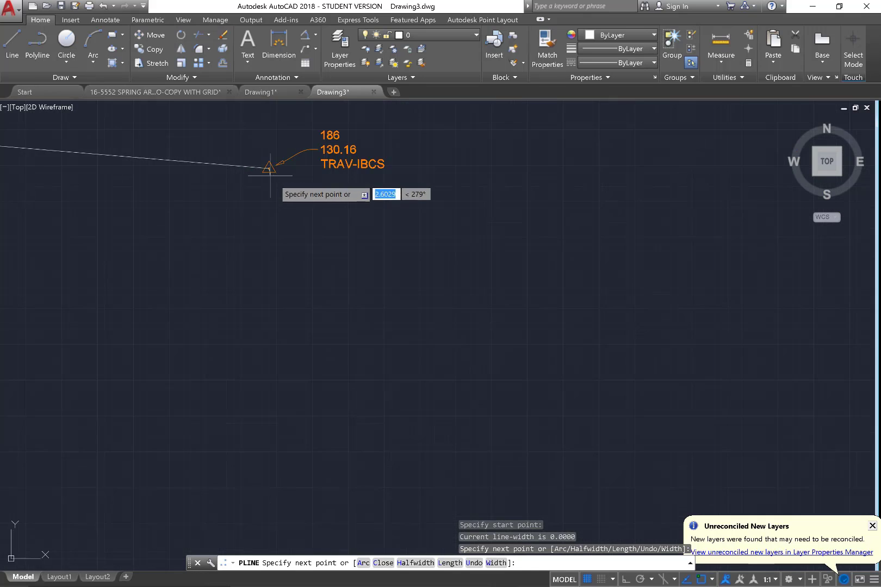
pyautogui.scroll(8, 380, 233)
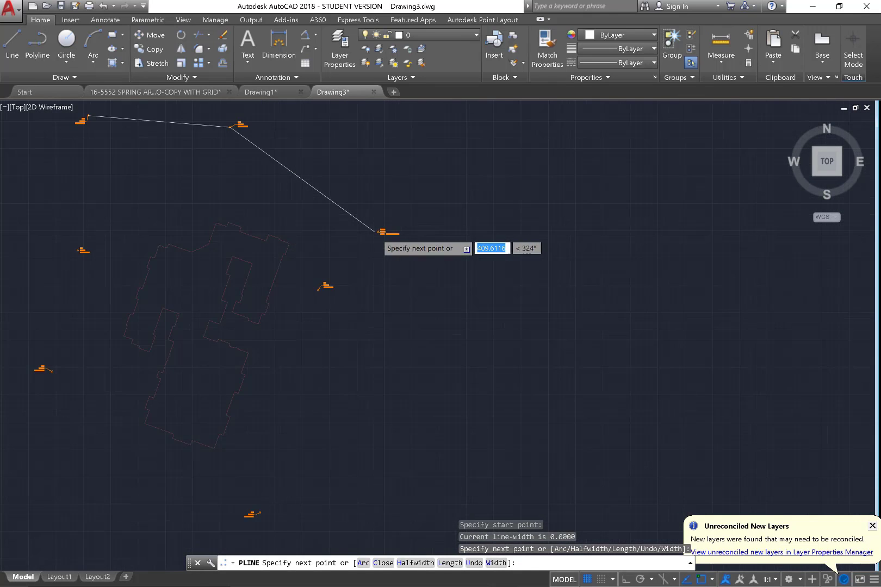
pyautogui.scroll(8, 367, 239)
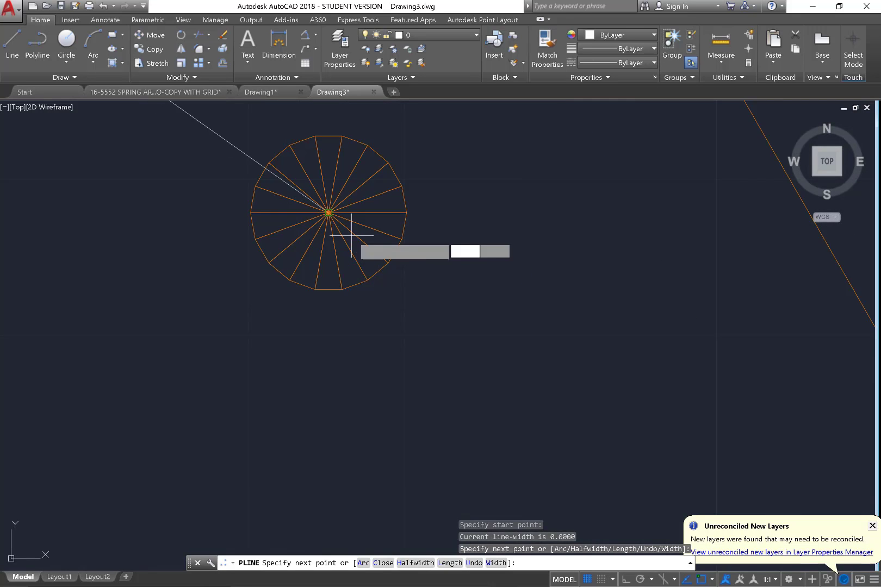
pyautogui.click(328, 213)
pyautogui.scroll(-6, 364, 198)
pyautogui.click(399, 206)
pyautogui.scroll(-8, 380, 213)
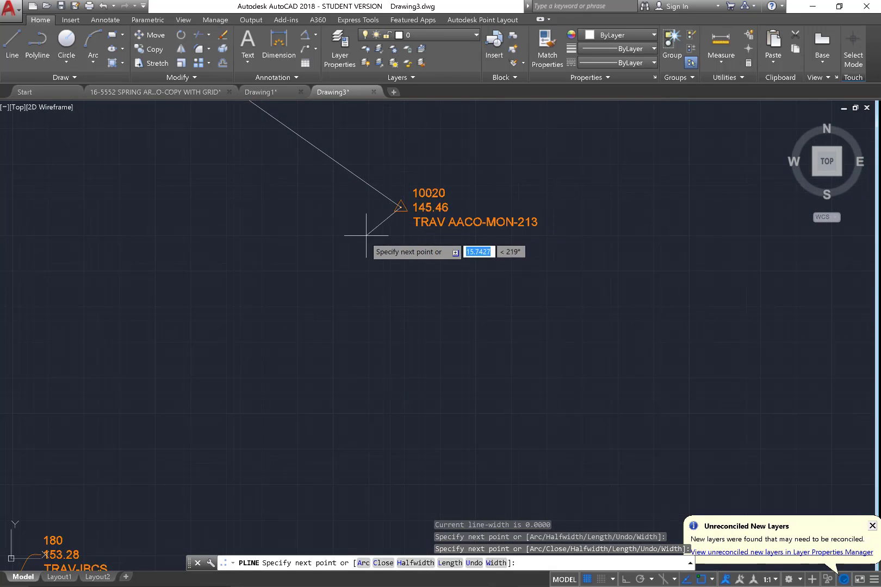
# Step: End the polyline at traverse point 10020, leaving out the segment toward traverse point 180
pyautogui.scroll(10, 281, 316)
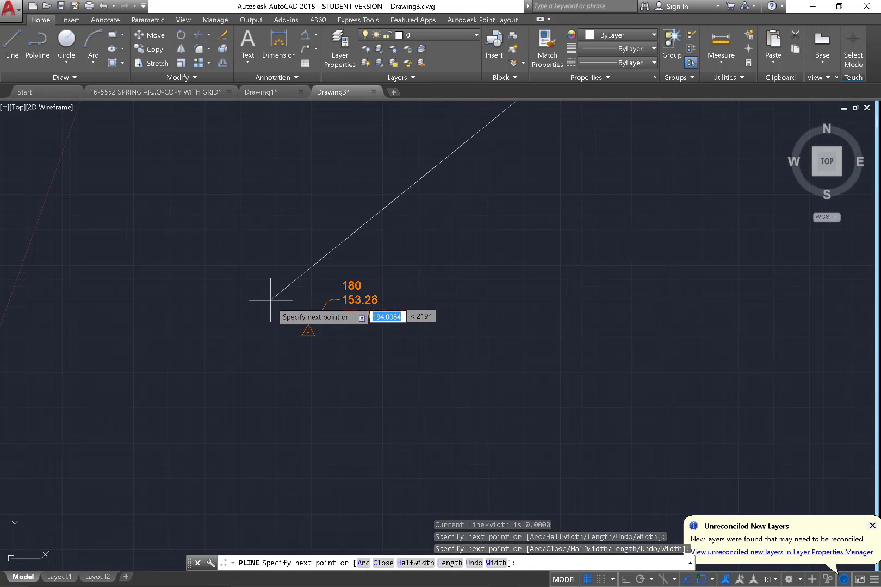
pyautogui.scroll(7, 412, 408)
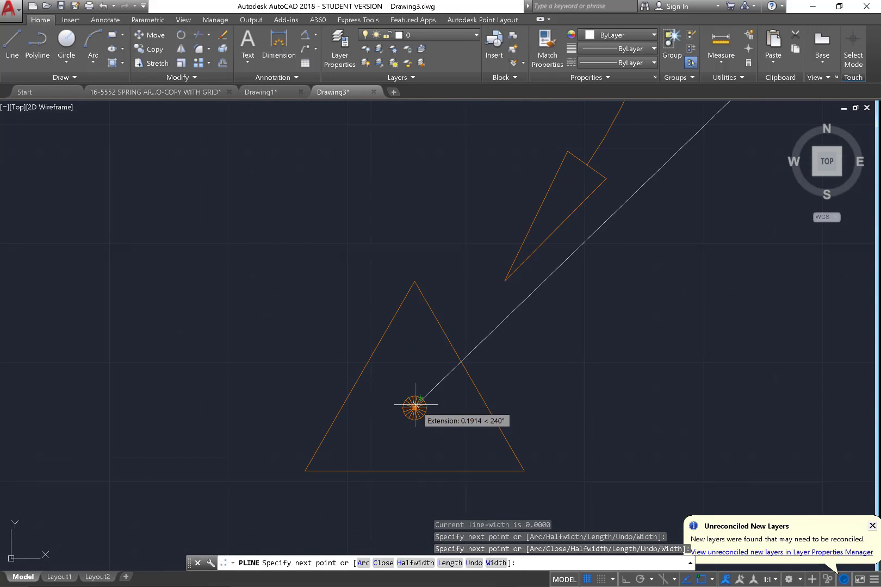
pyautogui.press('Escape')
pyautogui.scroll(-10, 468, 303)
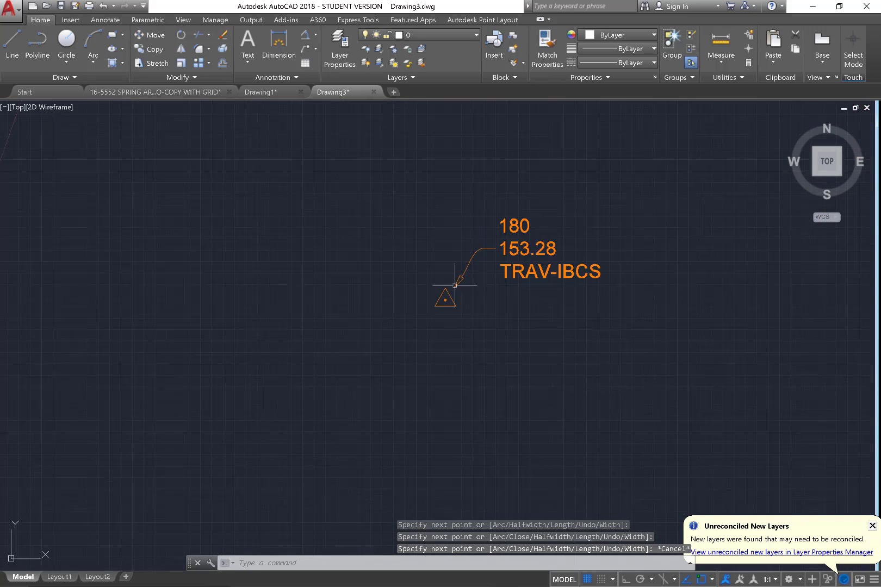
pyautogui.scroll(-8, 508, 300)
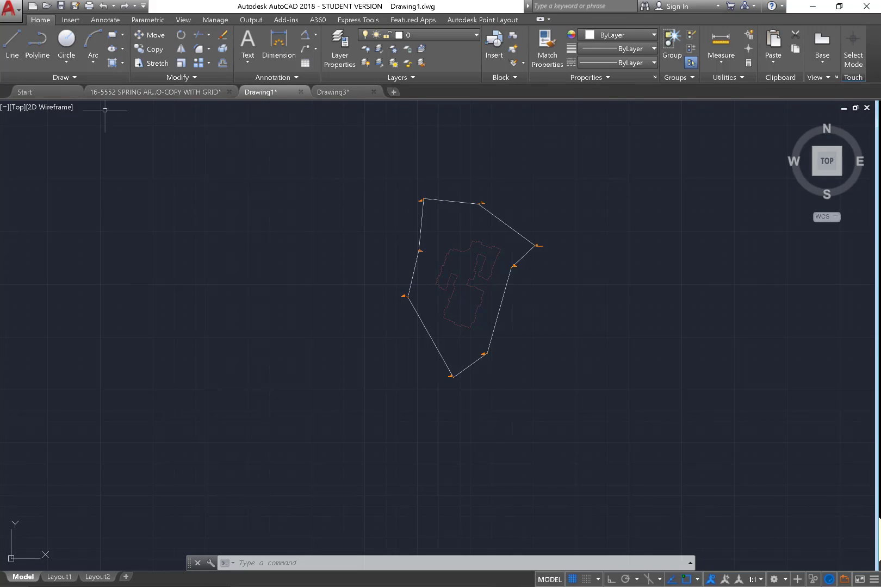
# Step: With ortho mode on, draw a horizontal line from the building outline's northeast corner eastward past the traverse boundary
pyautogui.scroll(5, 503, 244)
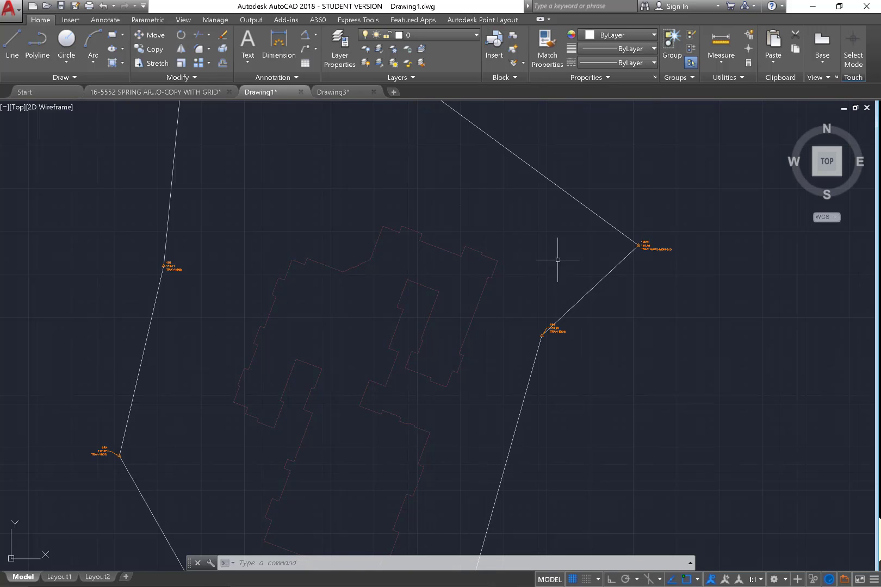
pyautogui.click(612, 580)
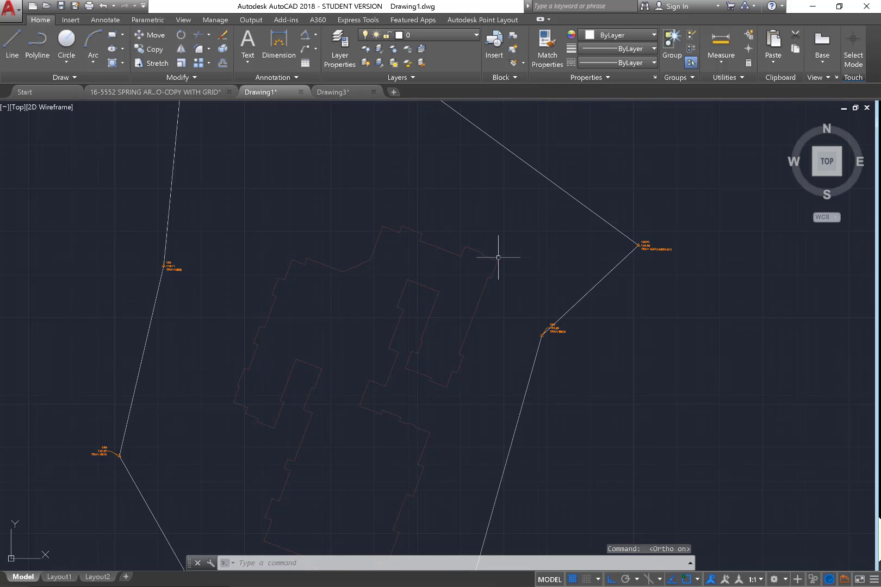
pyautogui.click(16, 45)
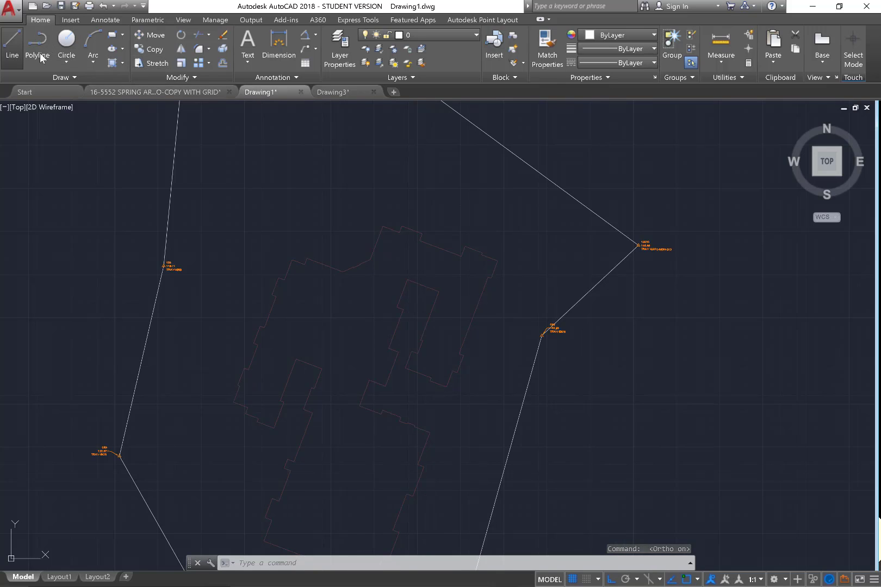
pyautogui.click(497, 262)
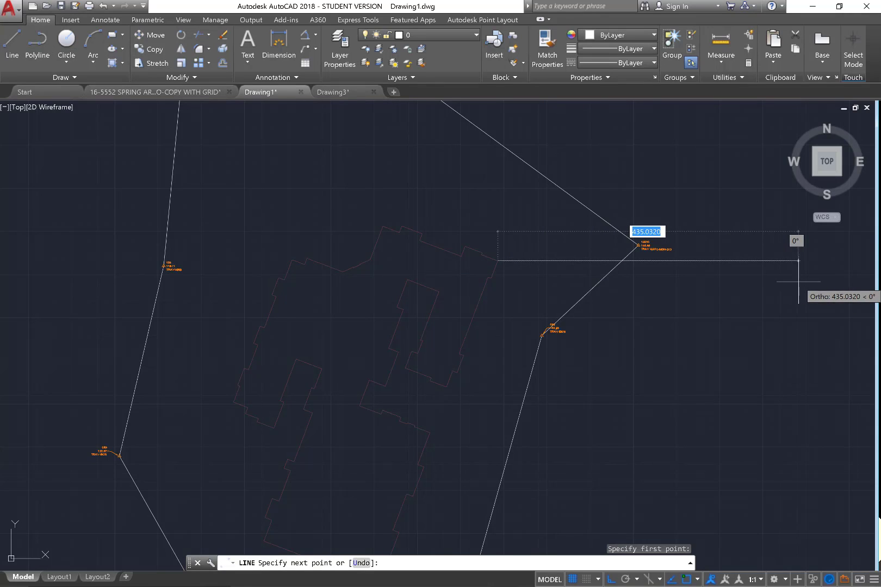
pyautogui.click(804, 264)
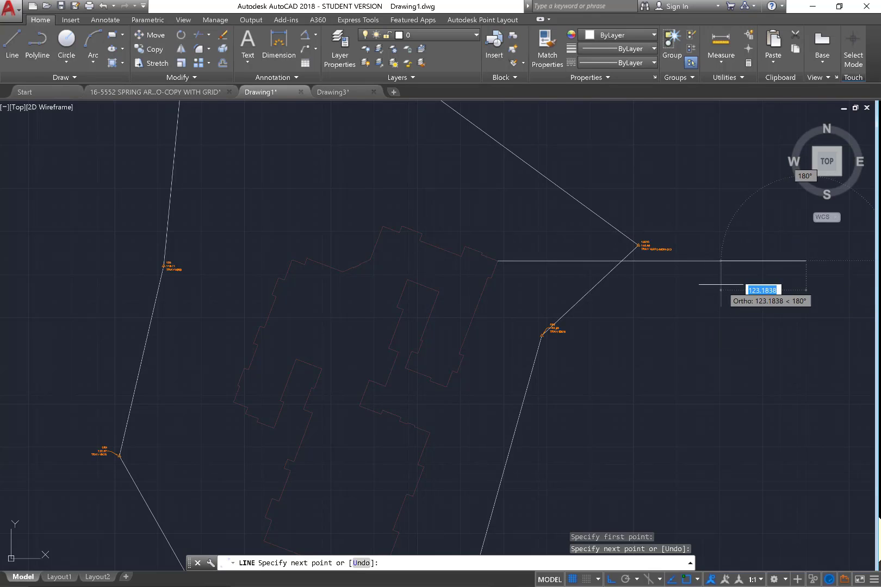
pyautogui.press('Escape')
# Step: Rotate everything except the horizontal line freehand, with ortho off, about the building corner where that line starts, roughly a quarter turn counterclockwise
pyautogui.scroll(-5, 489, 281)
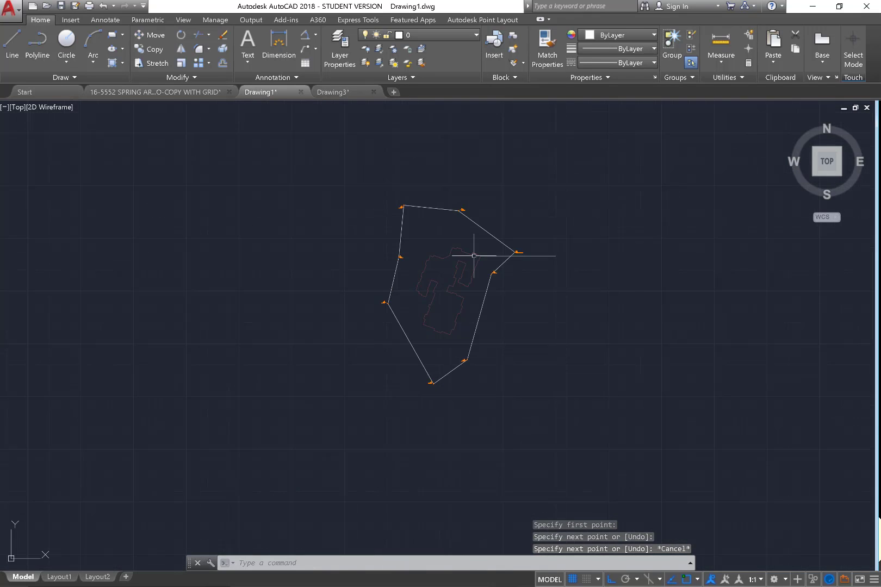
pyautogui.write('rota')
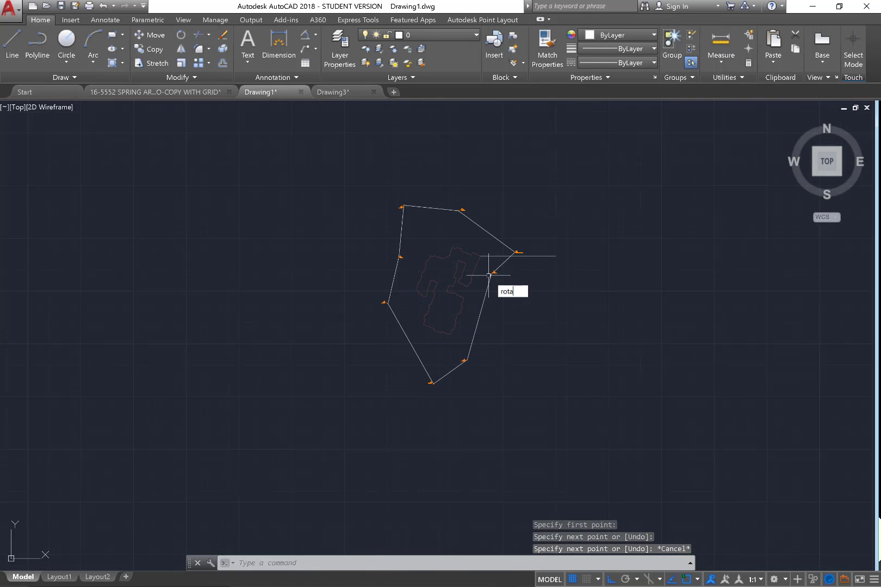
pyautogui.press('Return')
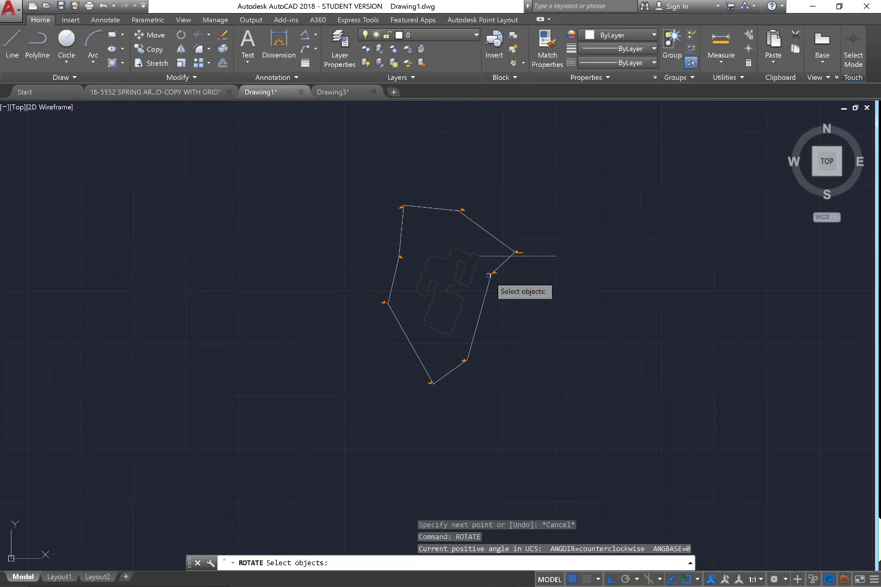
pyautogui.click(573, 398)
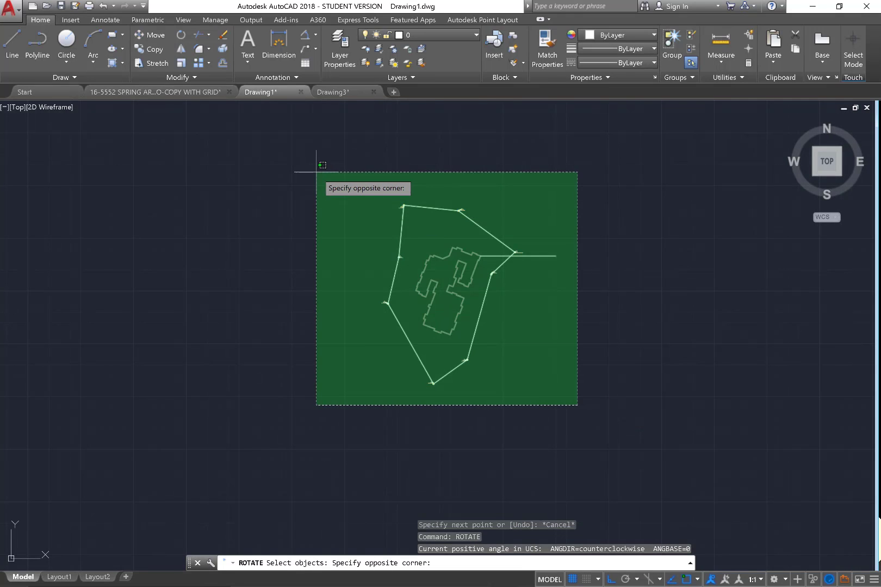
pyautogui.click(316, 172)
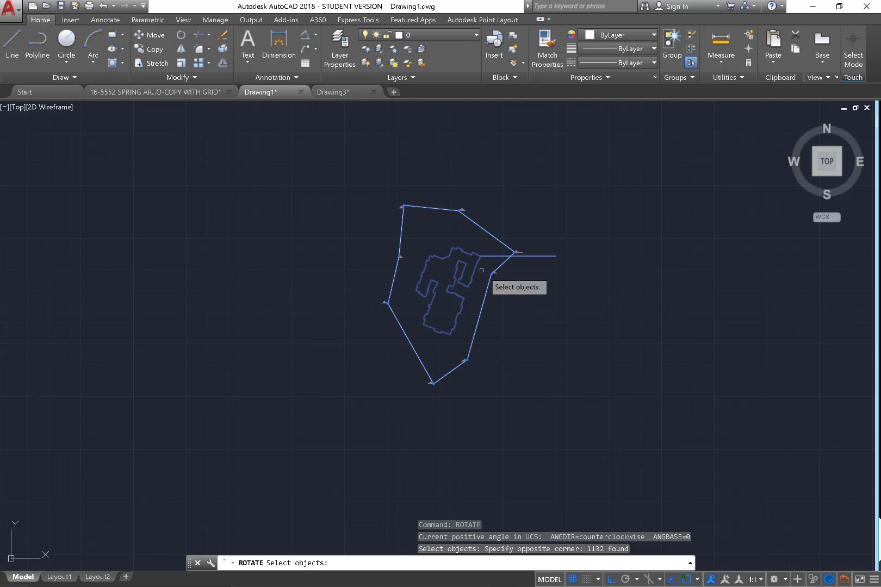
pyautogui.keyDown('shift'); pyautogui.click(535, 259); pyautogui.keyUp('shift')
pyautogui.keyDown('shift'); pyautogui.click(526, 249); pyautogui.keyUp('shift')
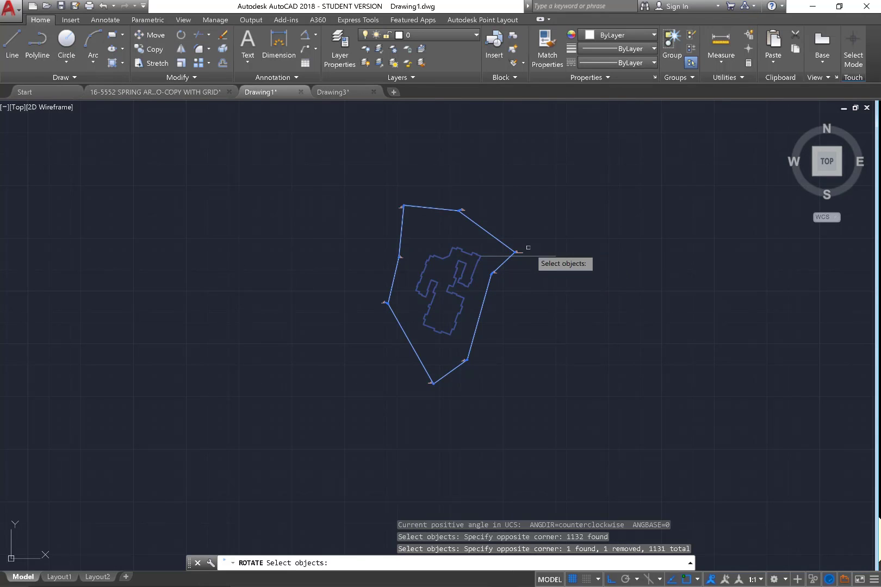
pyautogui.scroll(6, 527, 249)
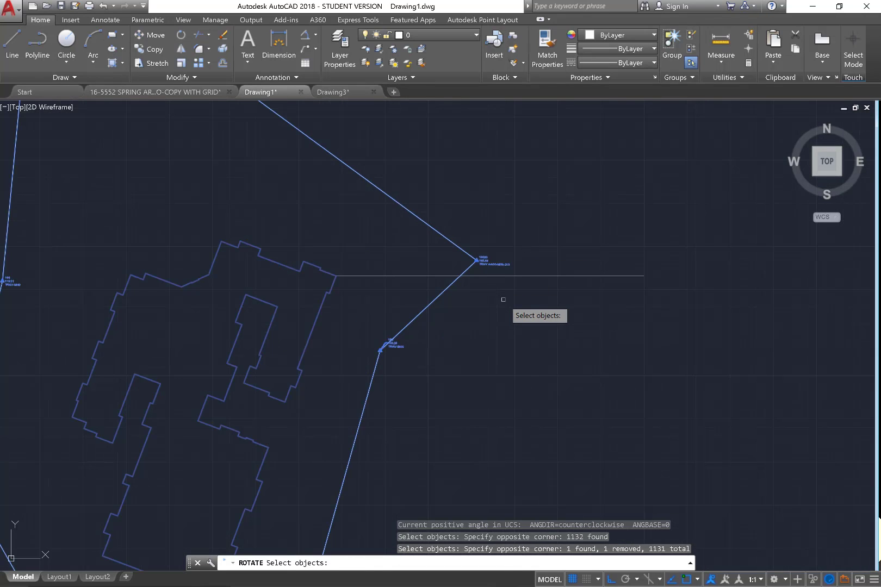
pyautogui.press('Return')
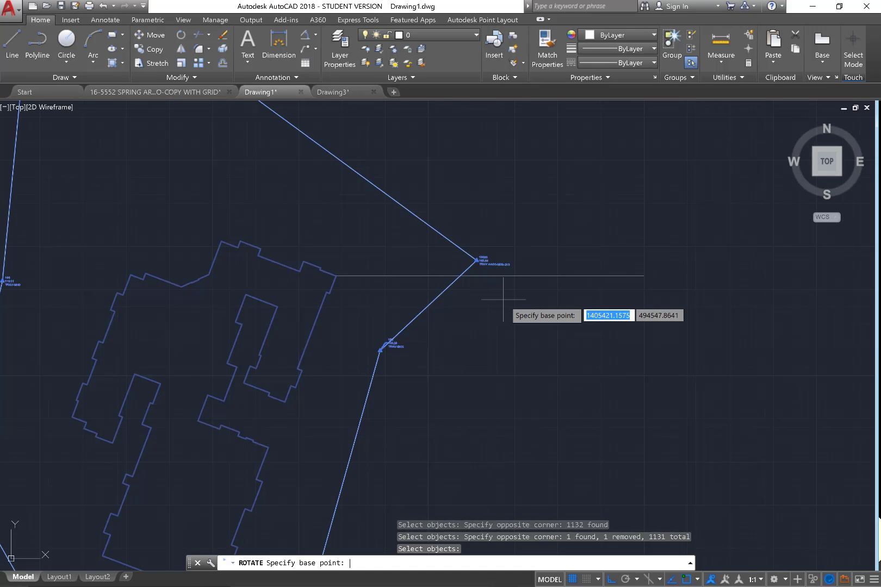
pyautogui.click(413, 275)
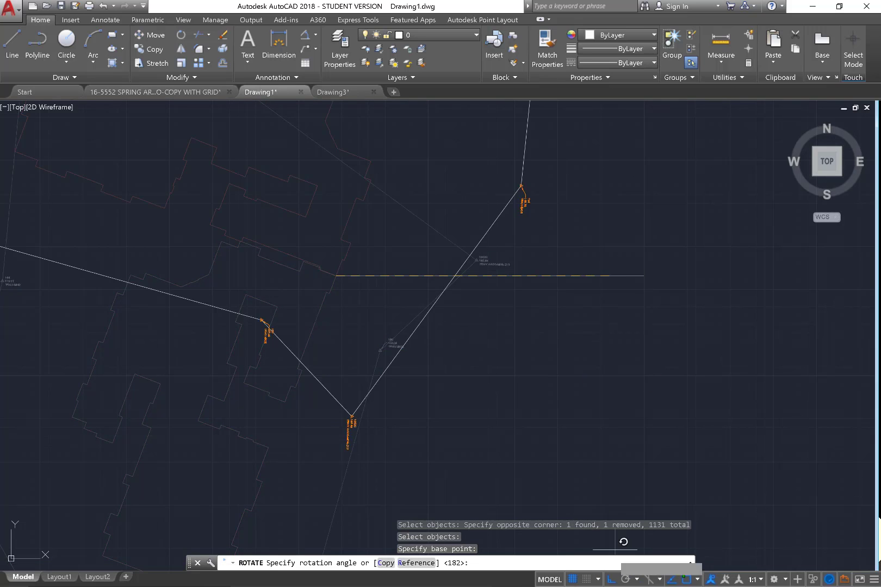
pyautogui.click(612, 580)
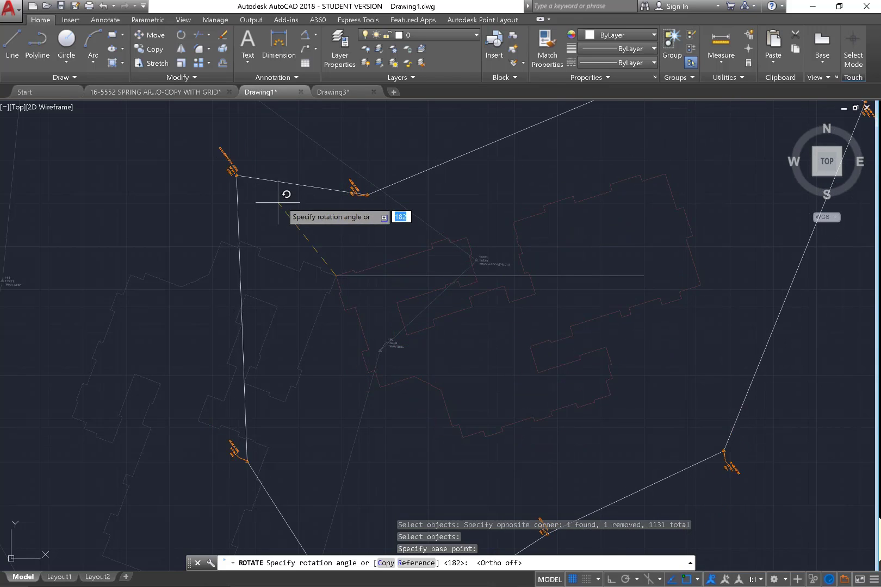
pyautogui.click(332, 195)
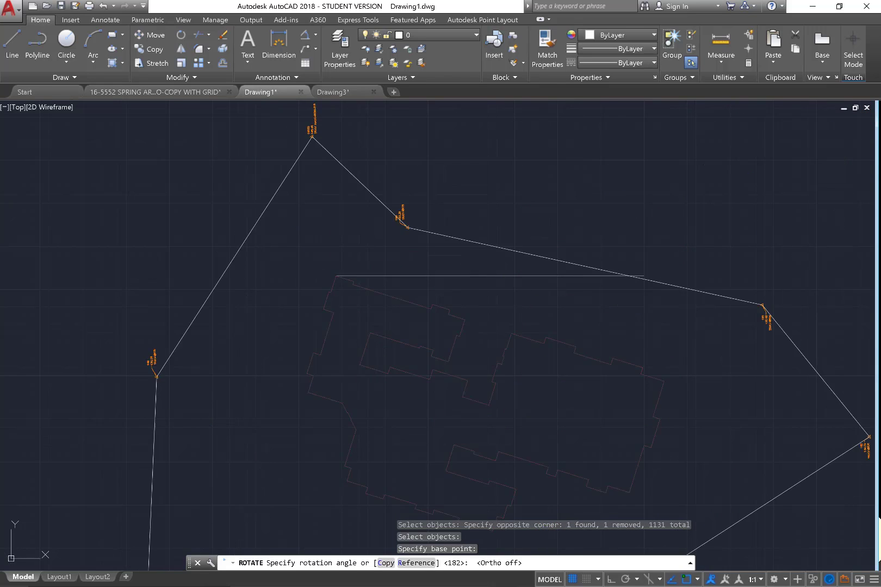
# Step: Add an angular dimension between the horizontal reference line and the sloping building edge that starts at the same corner
pyautogui.scroll(4, 360, 289)
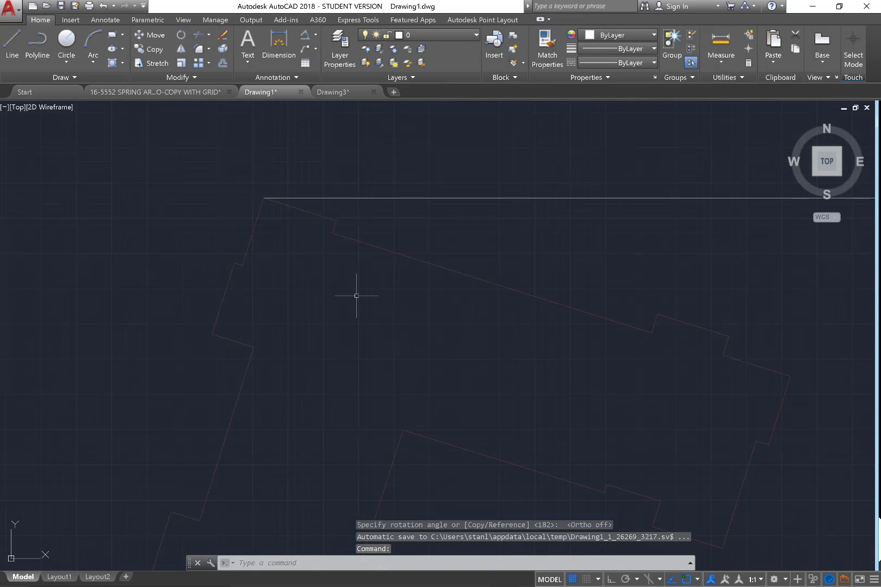
pyautogui.scroll(6, 313, 187)
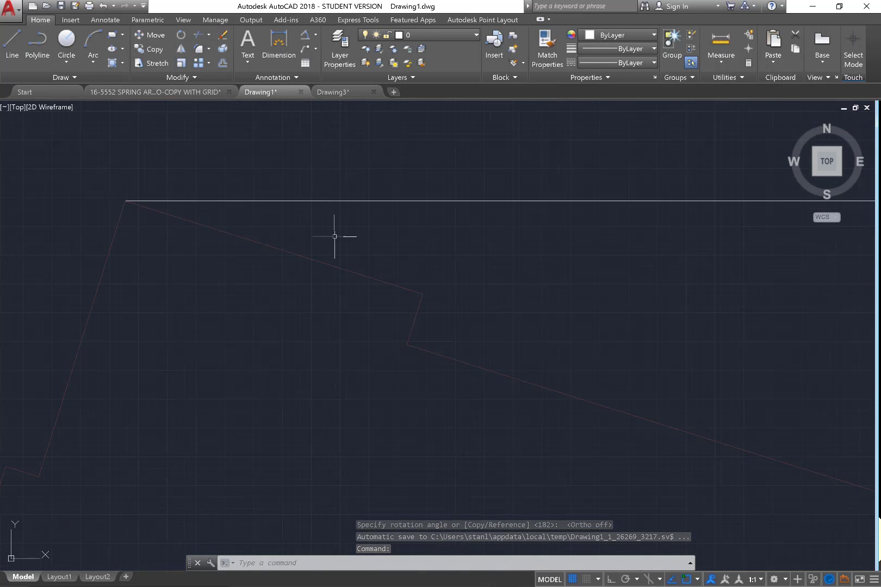
pyautogui.scroll(2, 314, 223)
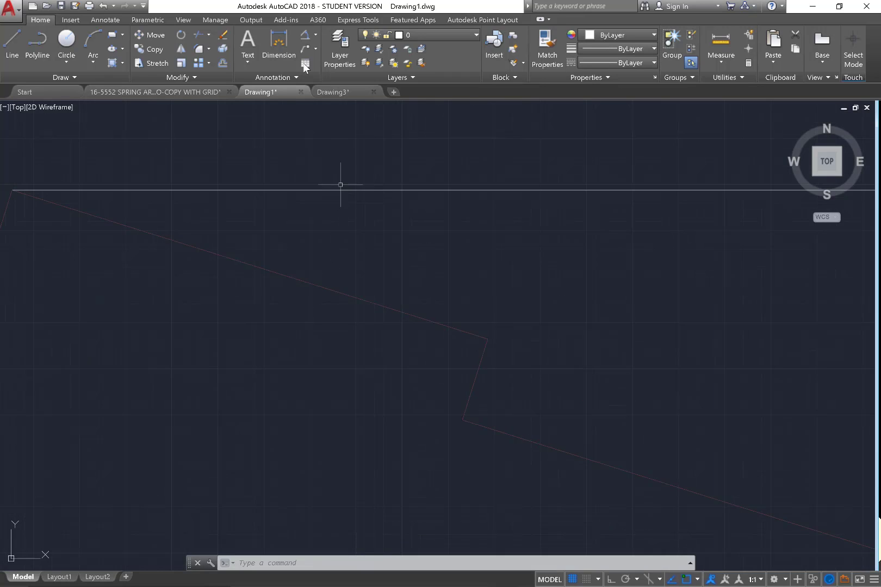
pyautogui.click(306, 35)
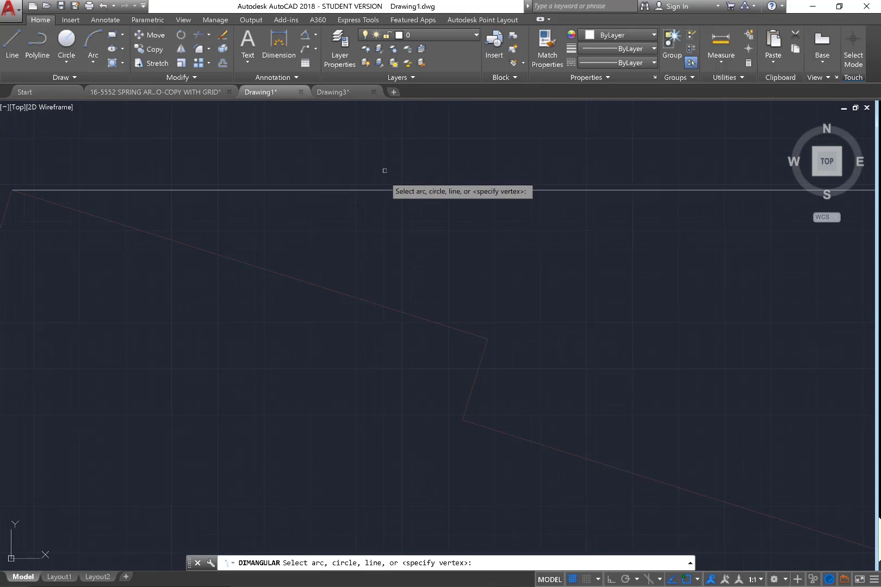
pyautogui.click(377, 191)
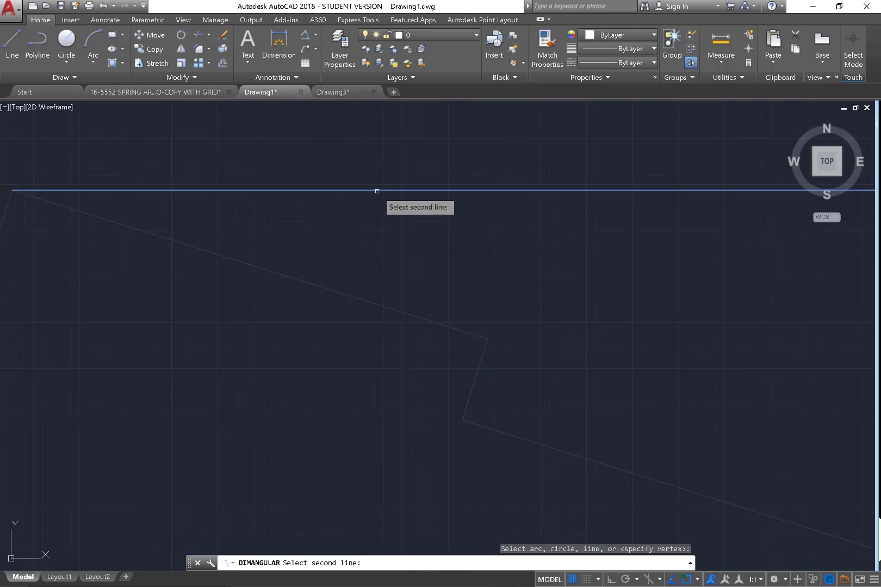
pyautogui.click(375, 302)
pyautogui.click(375, 298)
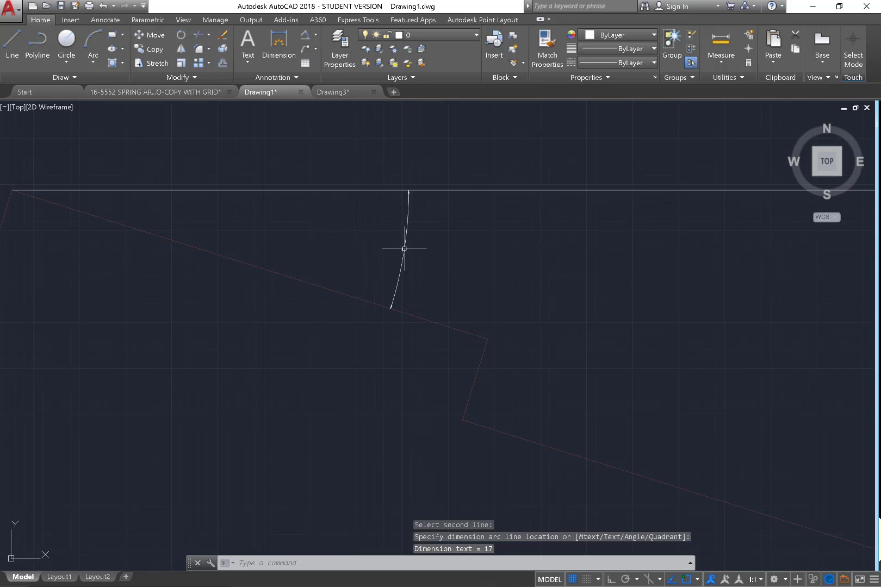
# Step: Set the precision of the angular dimension to six decimal places (0.000000)
pyautogui.scroll(3, 405, 249)
pyautogui.press('Escape')
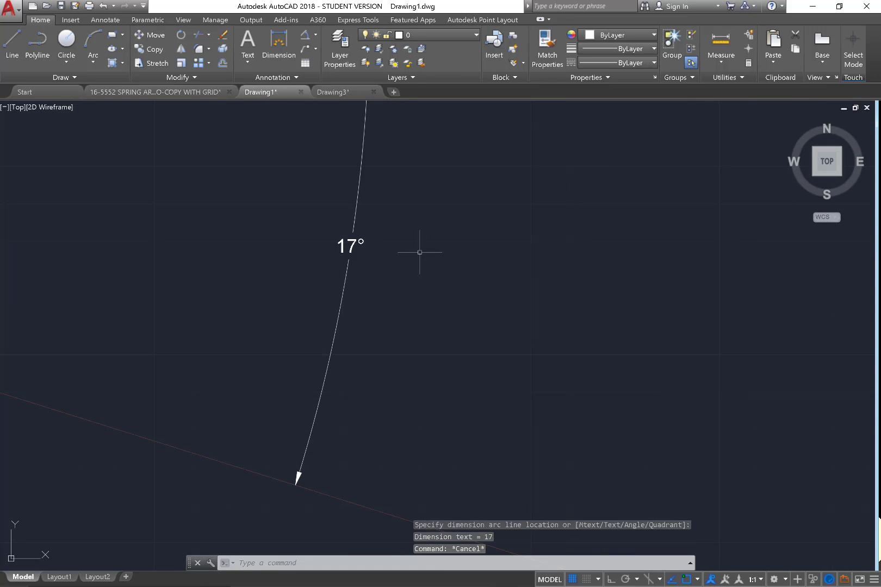
pyautogui.click(351, 246)
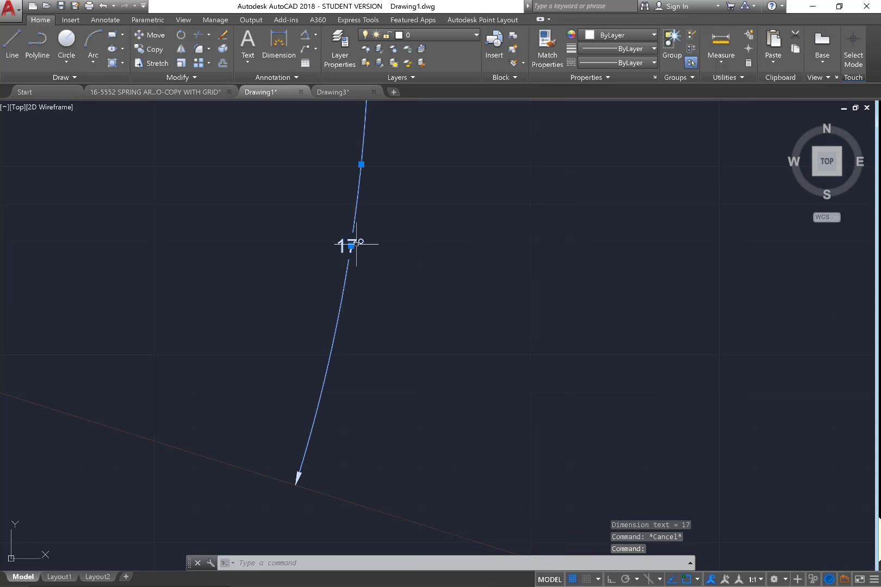
pyautogui.rightClick(351, 246)
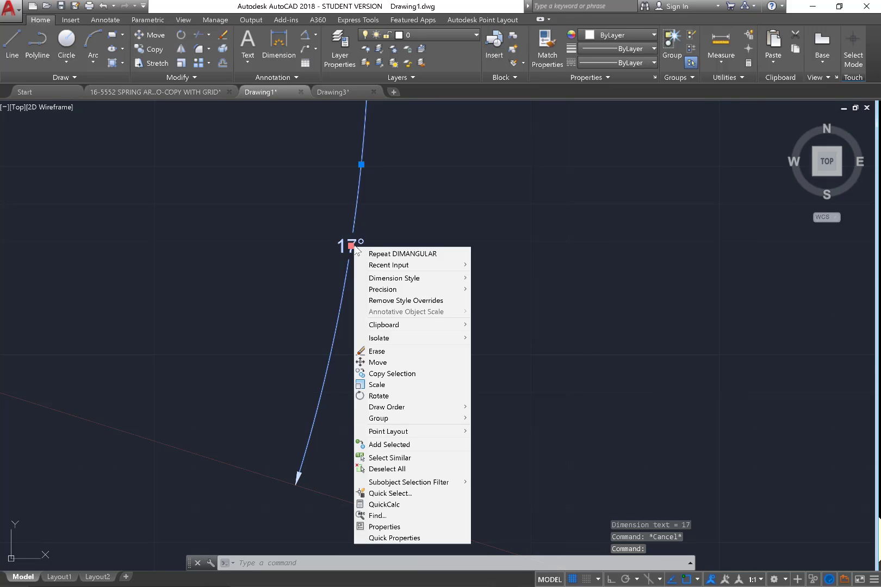
pyautogui.moveTo(387, 294)
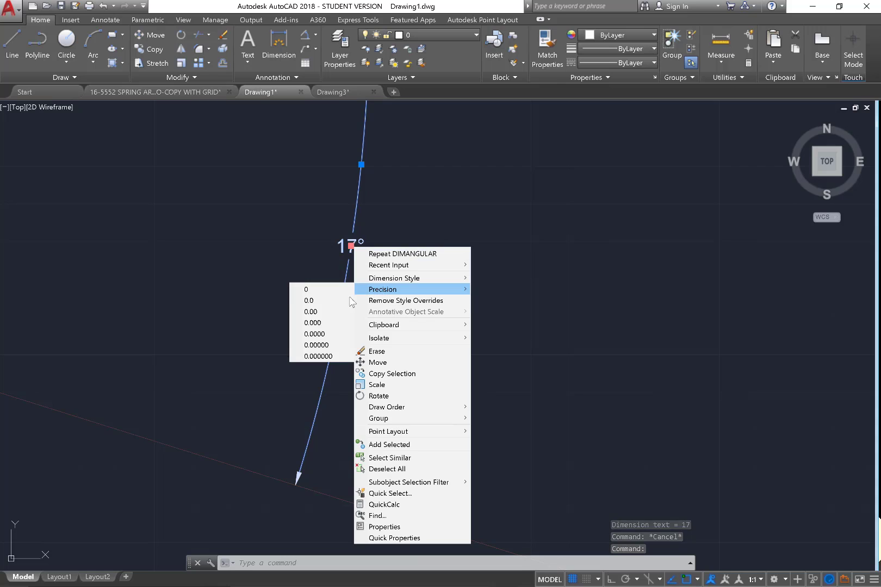
pyautogui.click(321, 358)
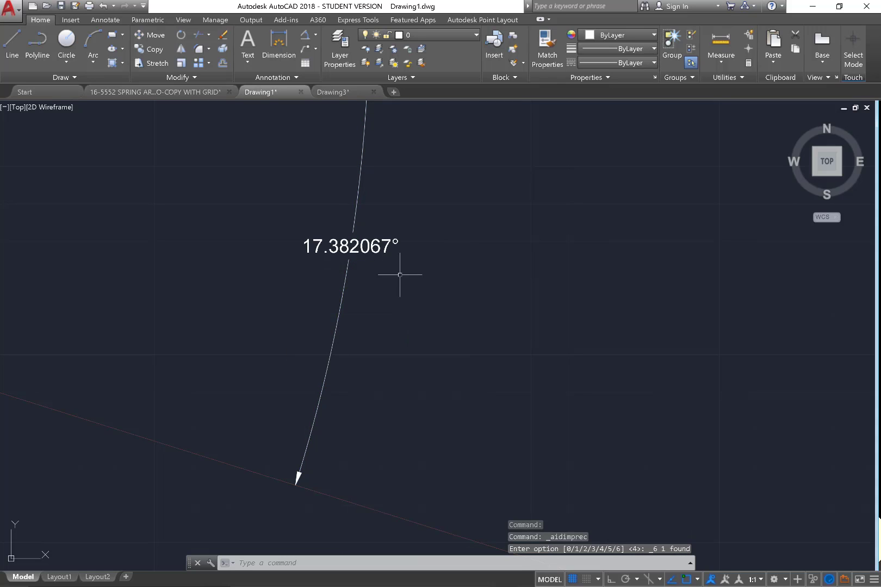
pyautogui.scroll(-2, 412, 343)
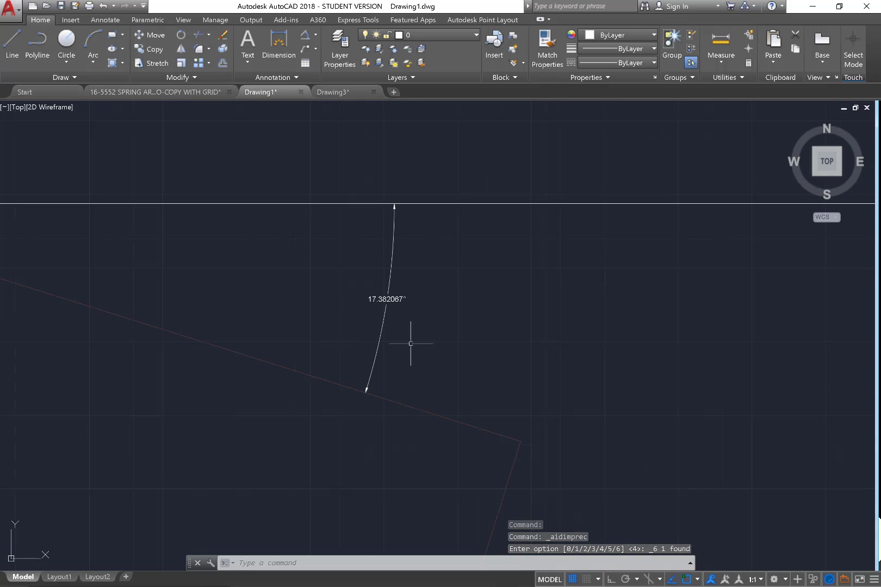
pyautogui.scroll(2, 433, 328)
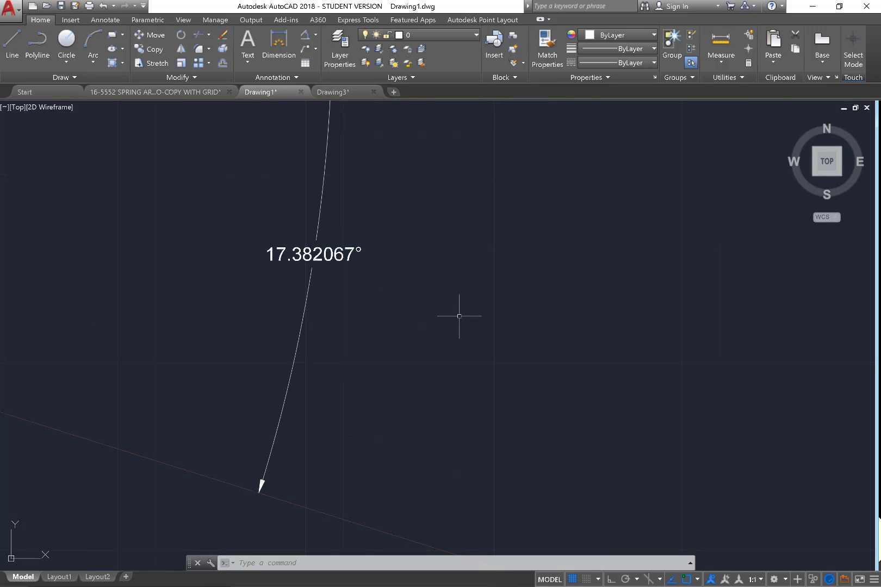
# Step: Rotate everything except the horizontal reference line by 17.382067 degrees about the building corner where that line starts
pyautogui.scroll(-6, 459, 316)
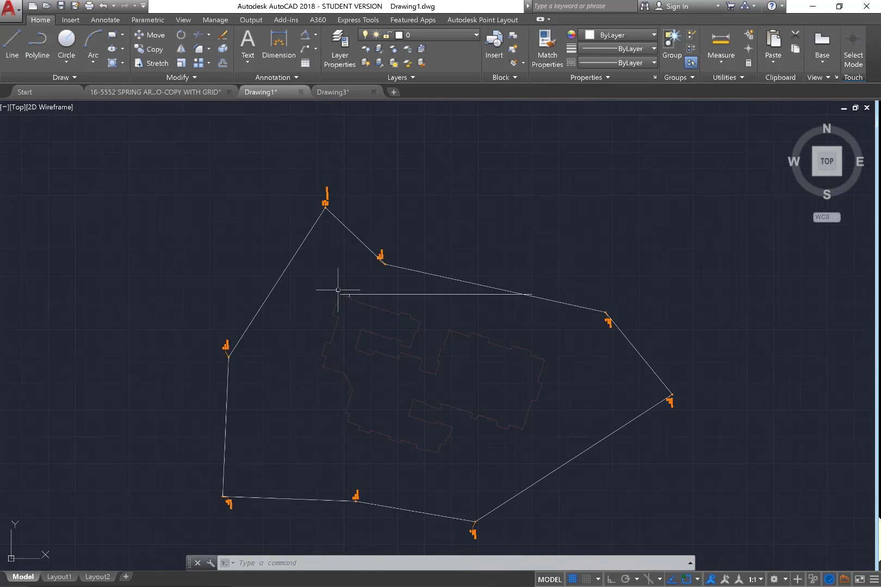
pyautogui.scroll(-2, 338, 290)
pyautogui.write('ROT')
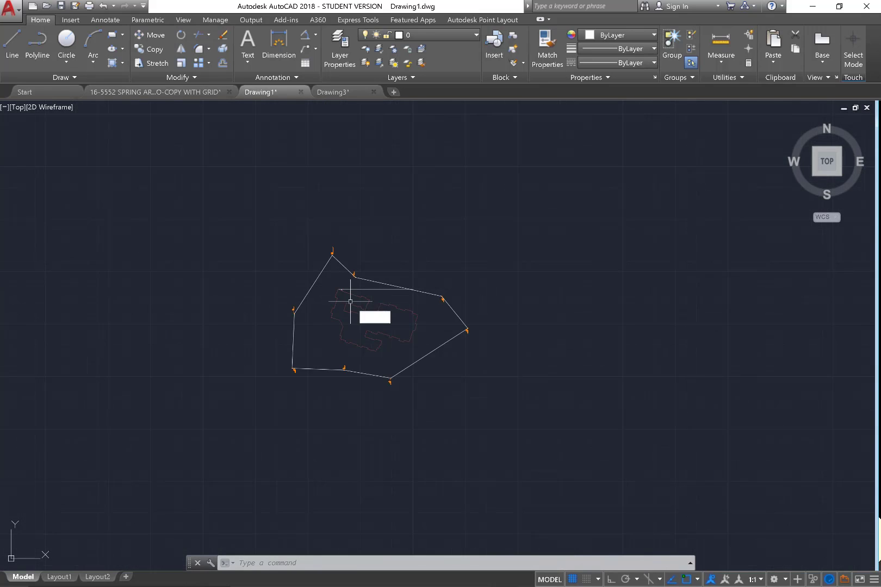
pyautogui.press('Return')
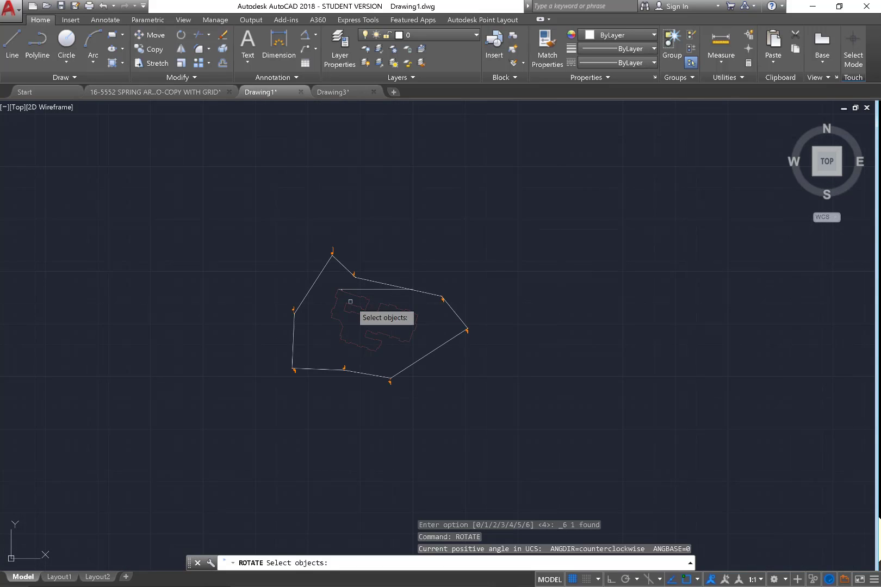
pyautogui.click(546, 428)
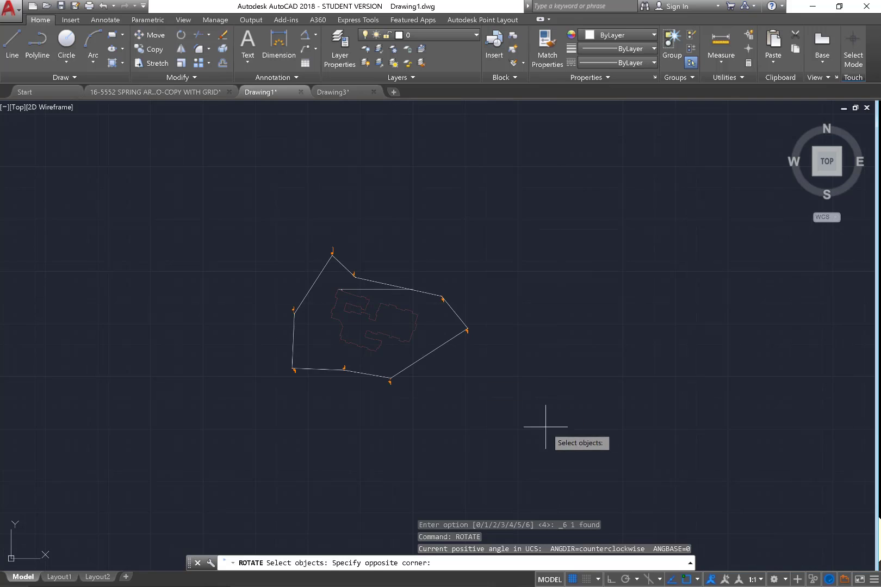
pyautogui.click(216, 188)
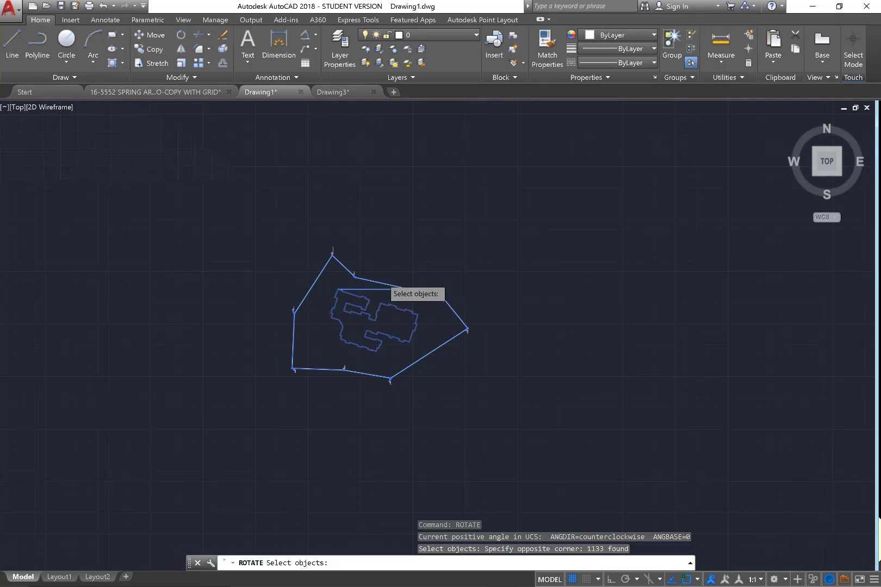
pyautogui.scroll(6, 382, 277)
pyautogui.keyDown('shift'); pyautogui.click(348, 337); pyautogui.keyUp('shift')
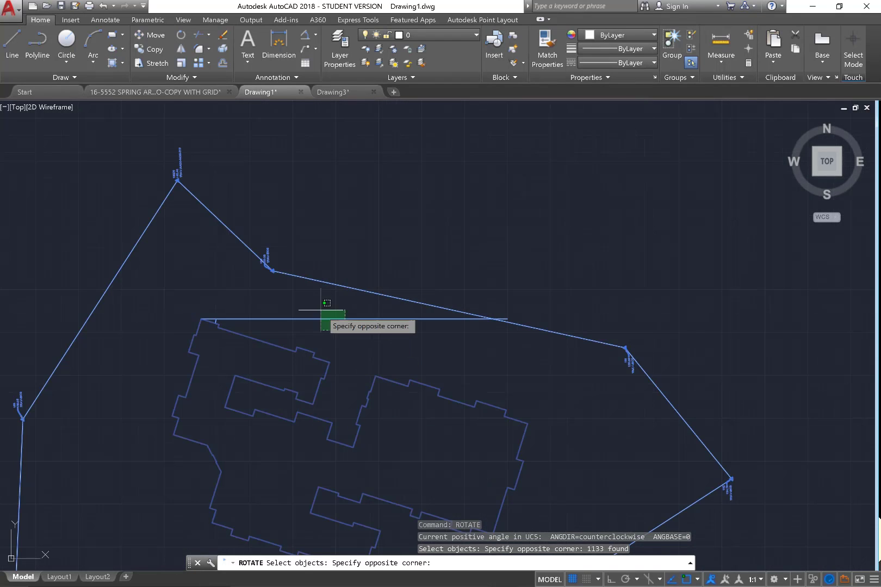
pyautogui.keyDown('shift'); pyautogui.click(320, 306); pyautogui.keyUp('shift')
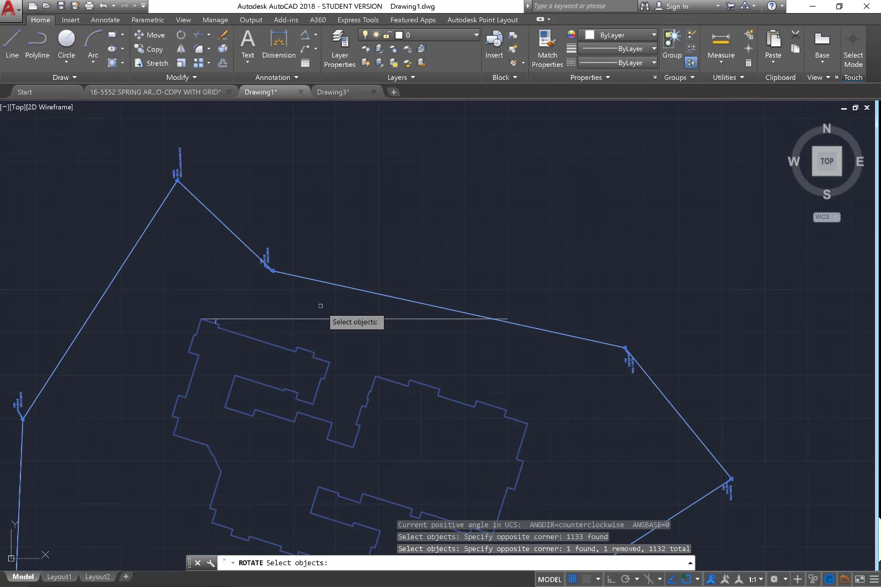
pyautogui.press('Return')
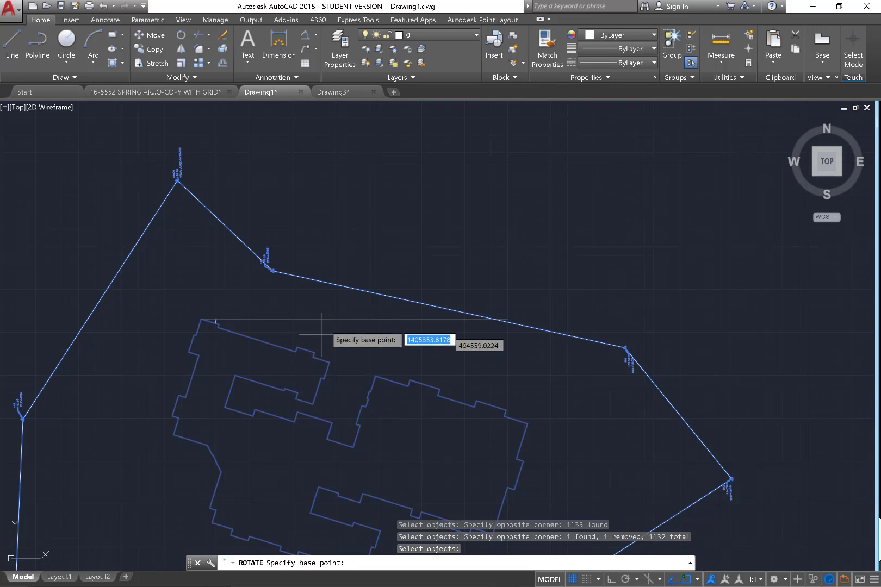
pyautogui.scroll(5, 204, 325)
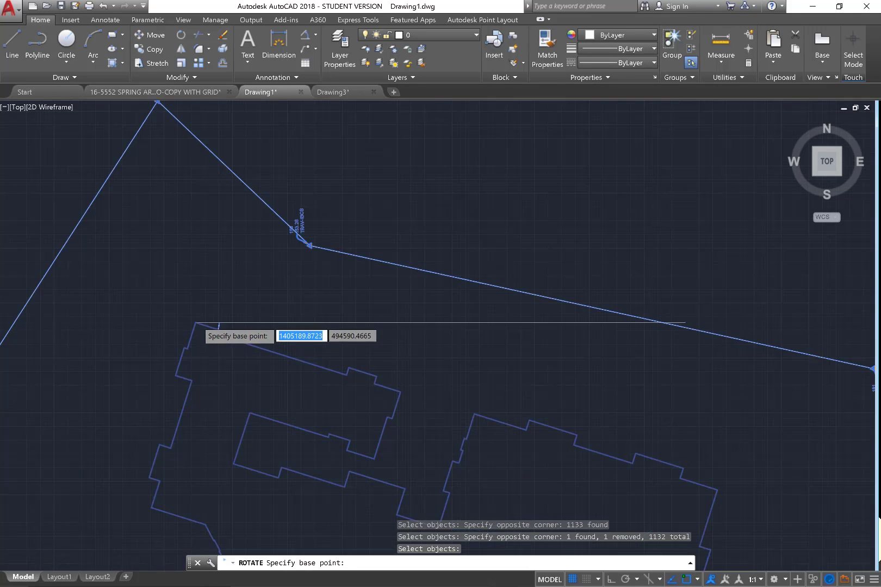
pyautogui.click(235, 323)
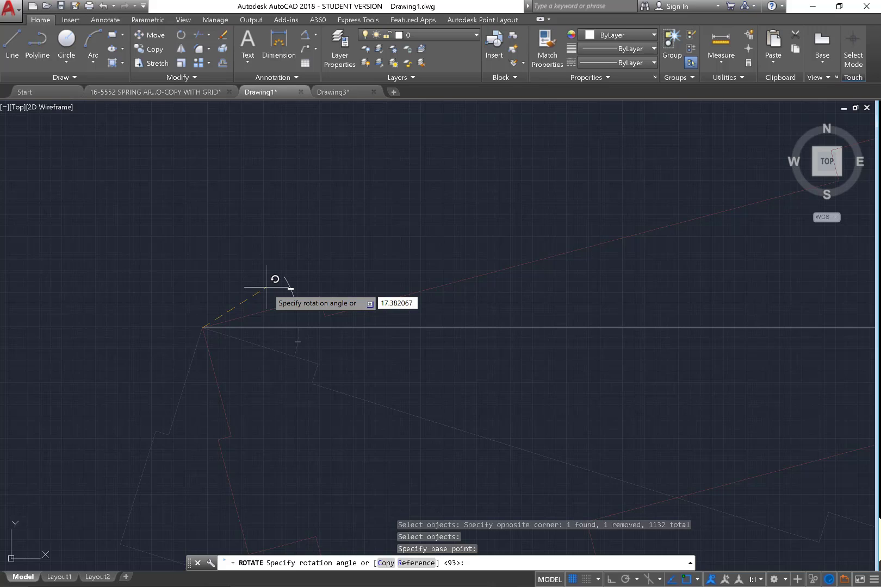
pyautogui.press('Return')
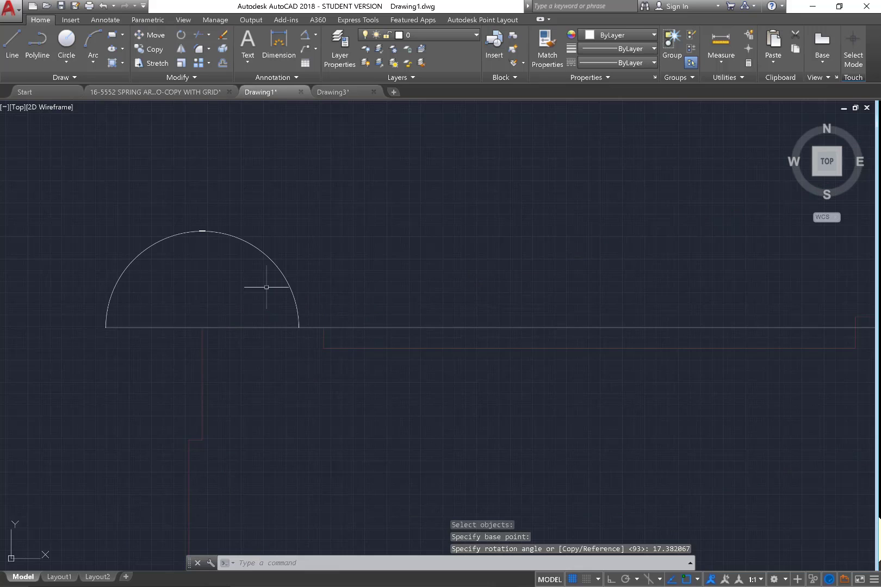
# Step: Check the angular dimension at the building's northwest corner, then delete that dimension
pyautogui.scroll(-3, 206, 283)
pyautogui.scroll(-5, 199, 300)
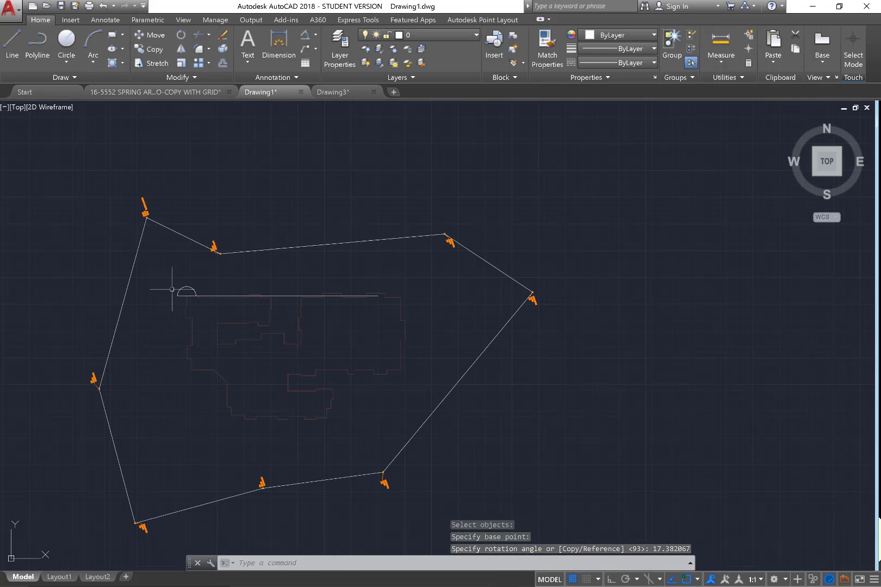
pyautogui.scroll(3, 247, 309)
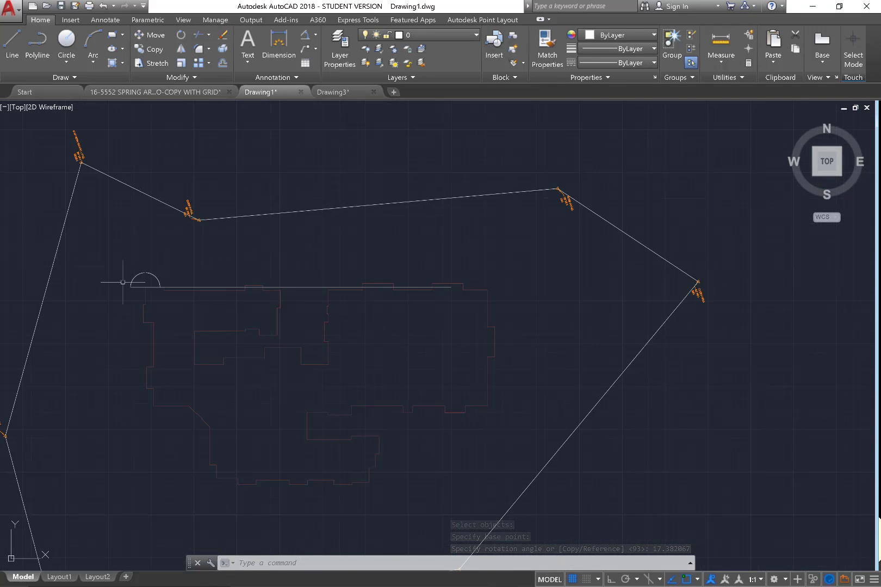
pyautogui.scroll(8, 128, 275)
pyautogui.scroll(3, 327, 240)
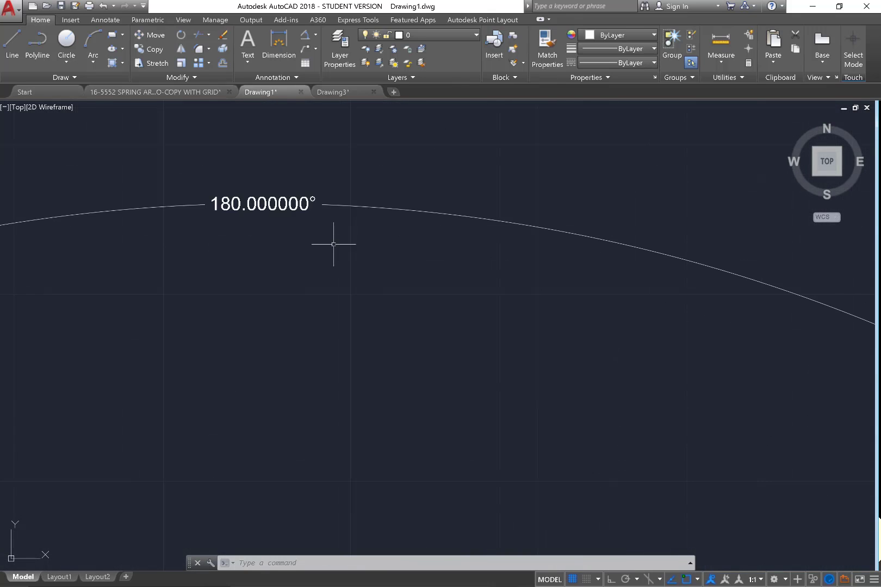
pyautogui.click(339, 261)
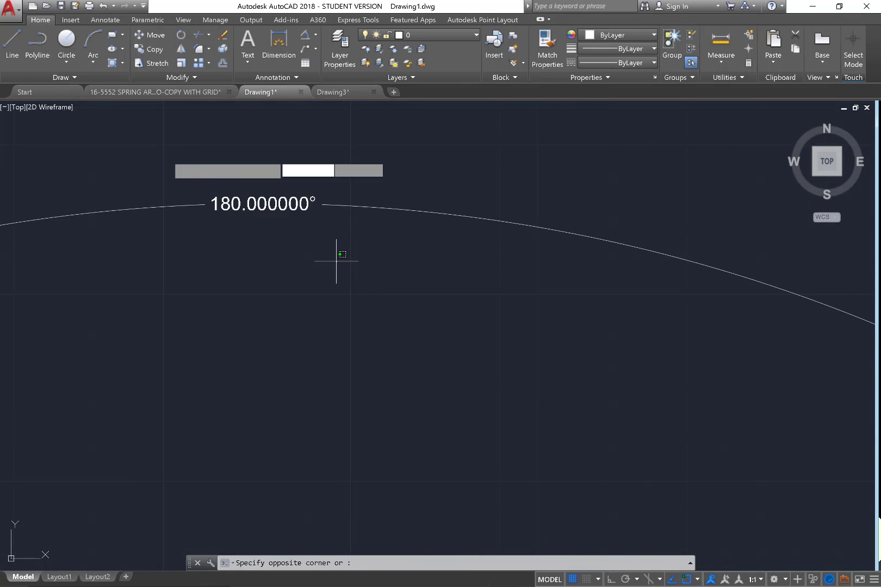
pyautogui.click(157, 141)
pyautogui.scroll(-6, 158, 148)
pyautogui.scroll(-3, 195, 225)
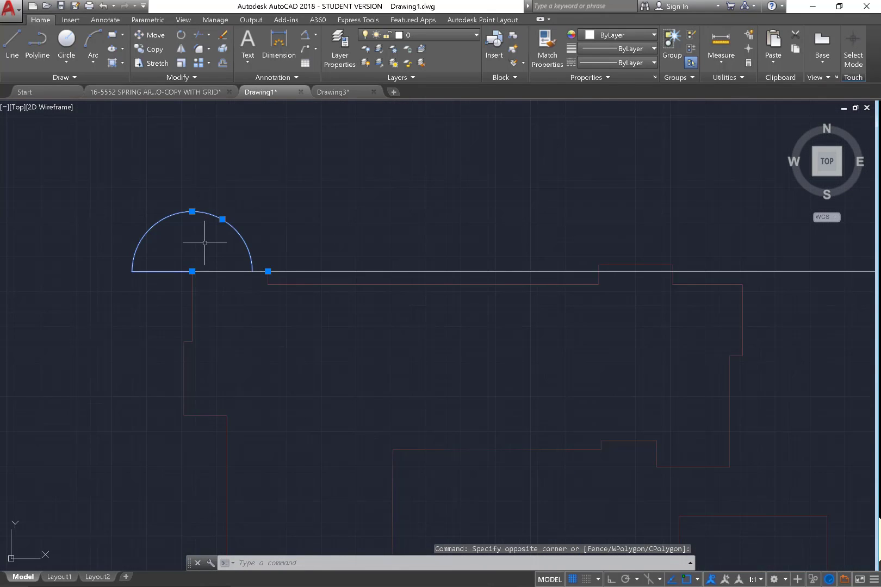
pyautogui.press('Delete')
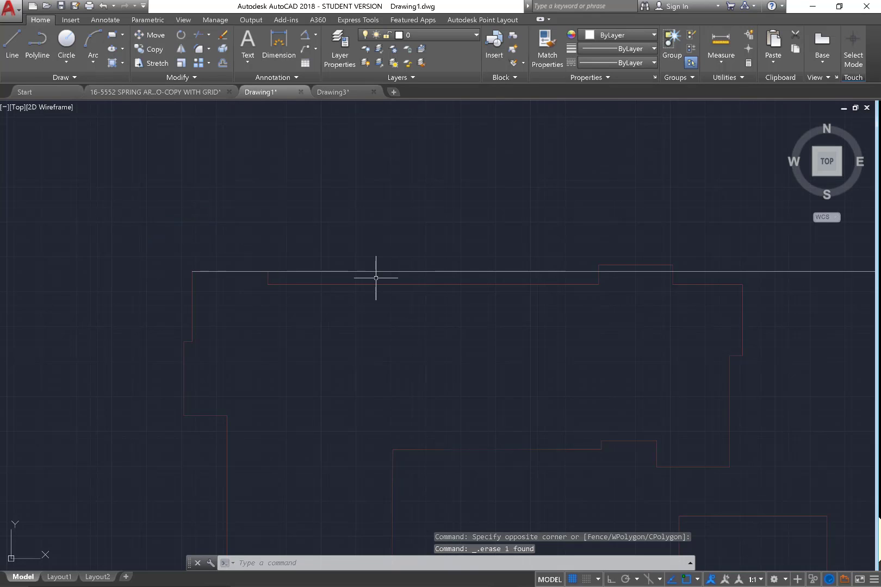
# Step: Delete the horizontal reference line running along the building outline's north edge
pyautogui.click(351, 275)
pyautogui.click(344, 253)
pyautogui.press('Delete')
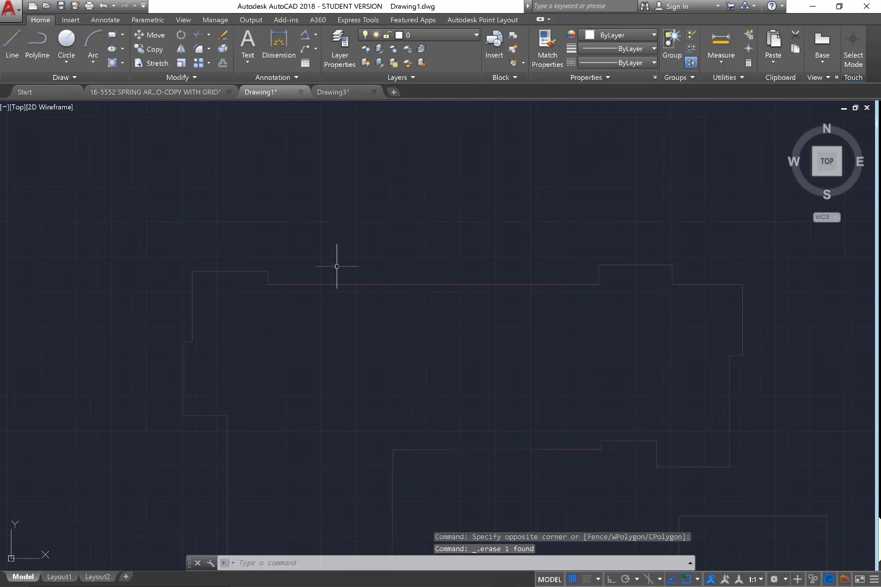
pyautogui.scroll(-6, 299, 252)
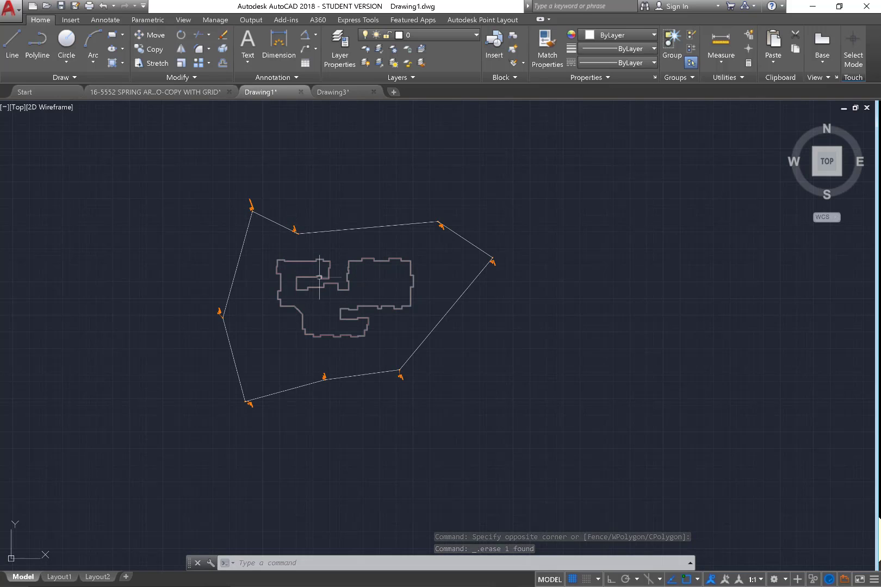
pyautogui.scroll(-2, 340, 280)
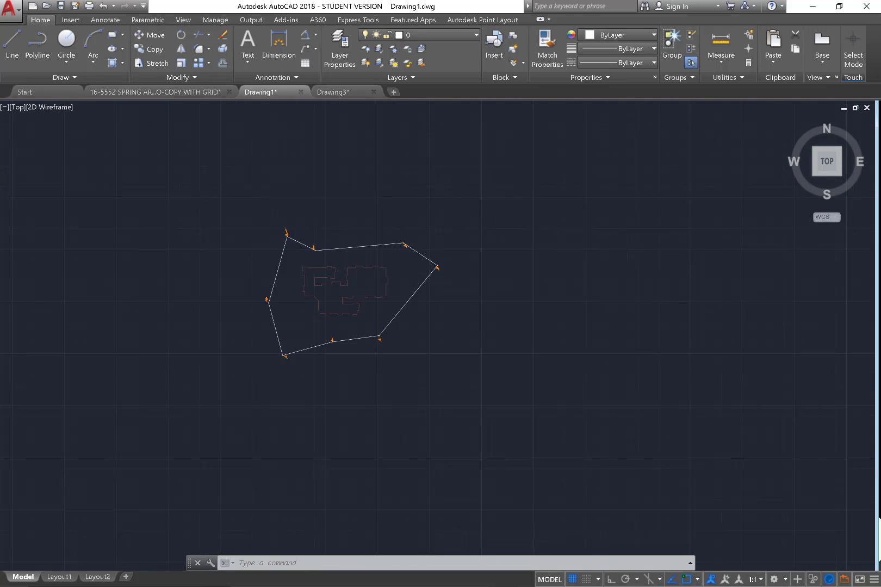
pyautogui.scroll(-2, 348, 294)
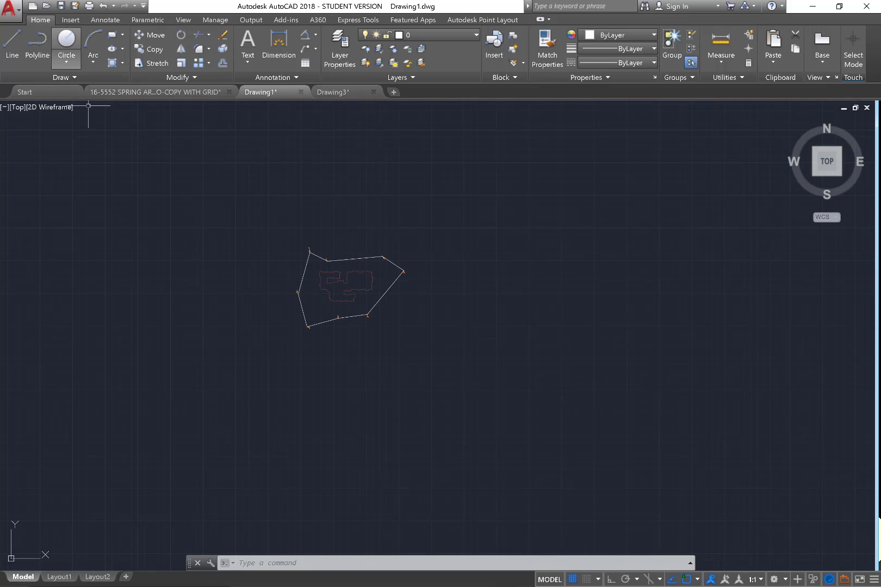
pyautogui.rightClick(216, 254)
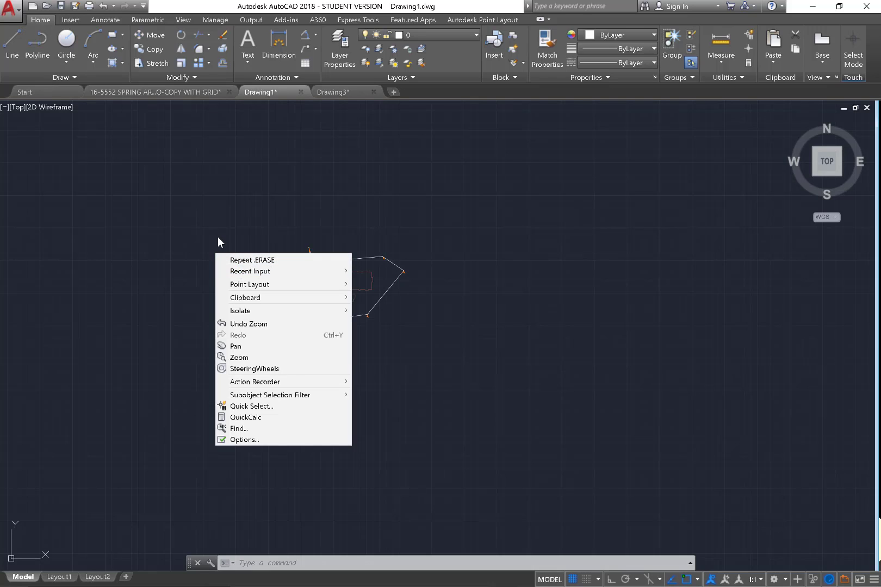
pyautogui.click(218, 237)
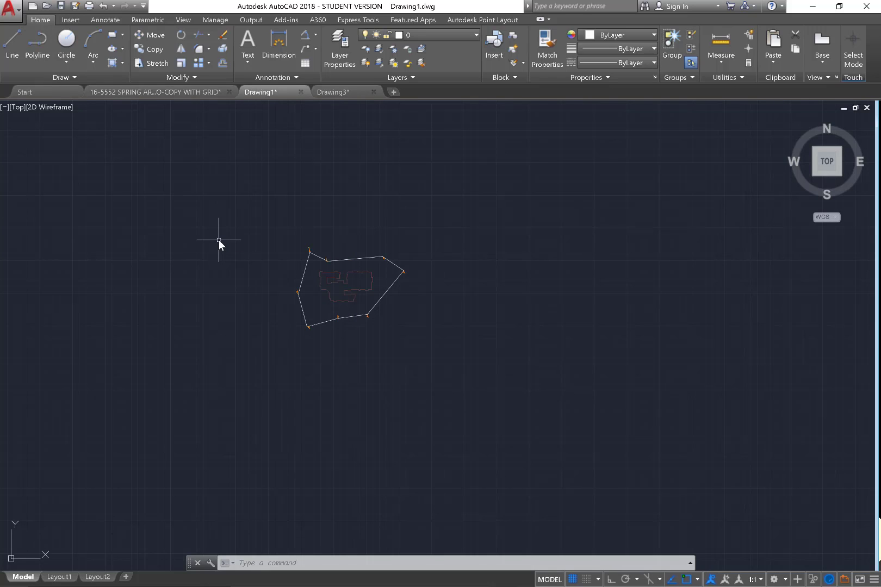
# Step: Attach the drawing 532059_20170405 FLOOR PLAN as an external reference, with the path type set to Full path
pyautogui.write('XREF')
pyautogui.press('Return')
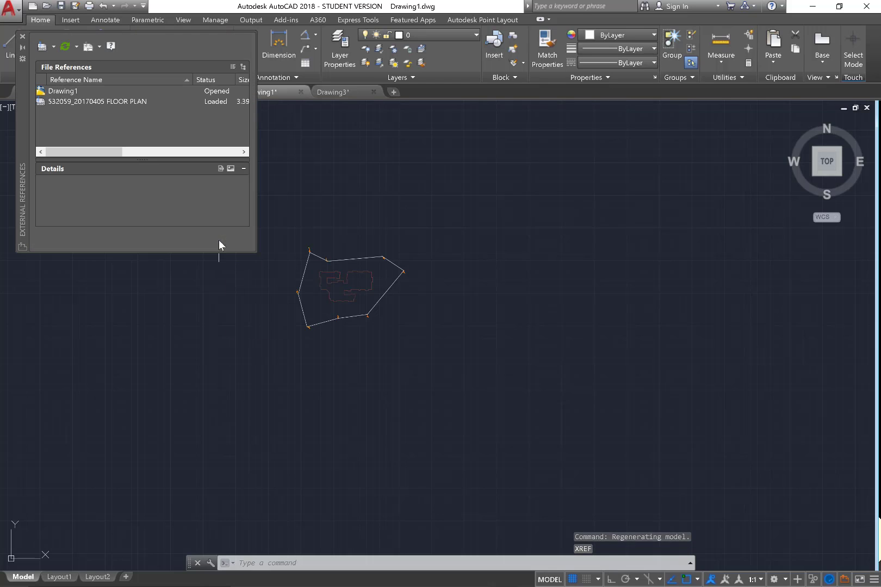
pyautogui.click(52, 46)
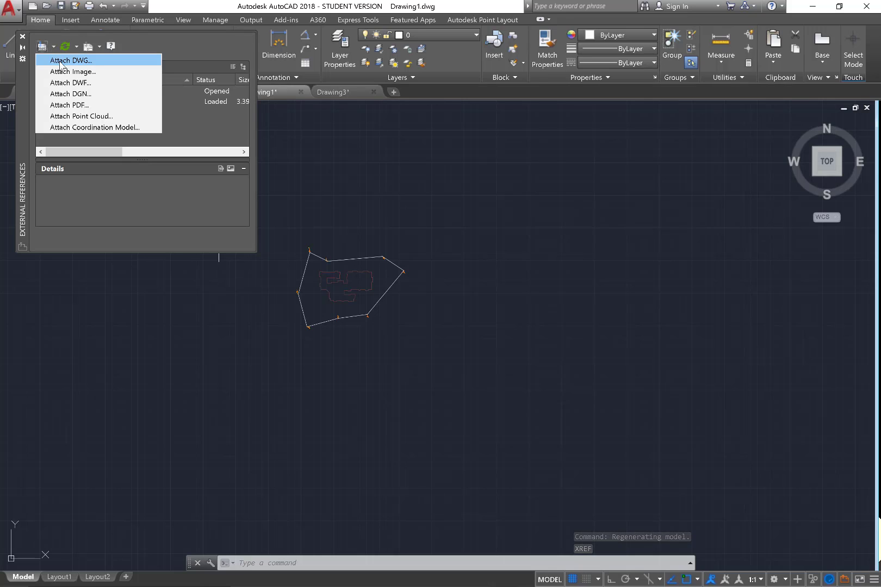
pyautogui.press('Escape')
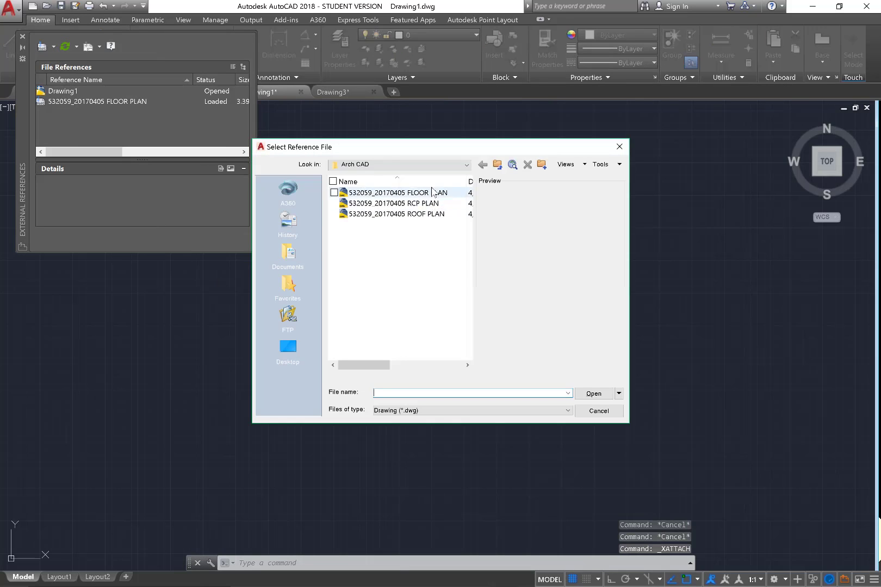
pyautogui.click(435, 193)
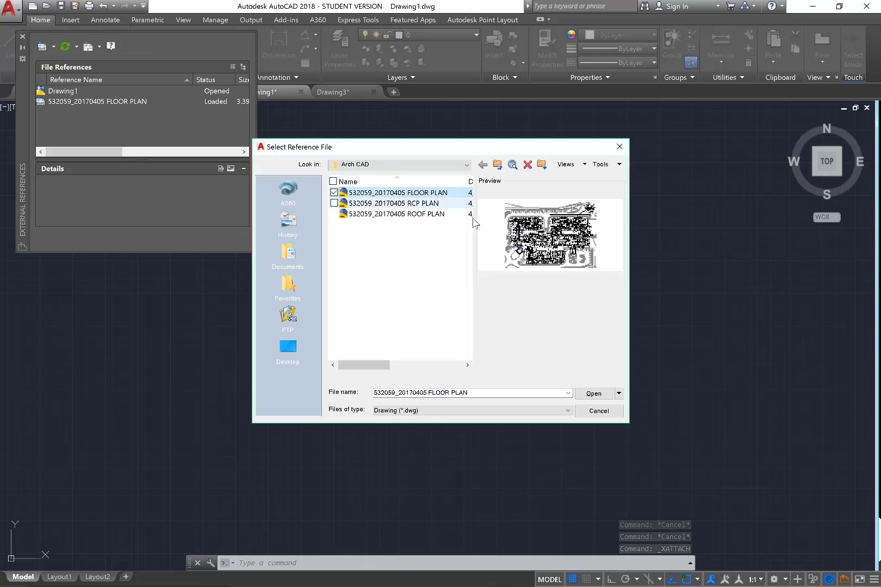
pyautogui.click(593, 394)
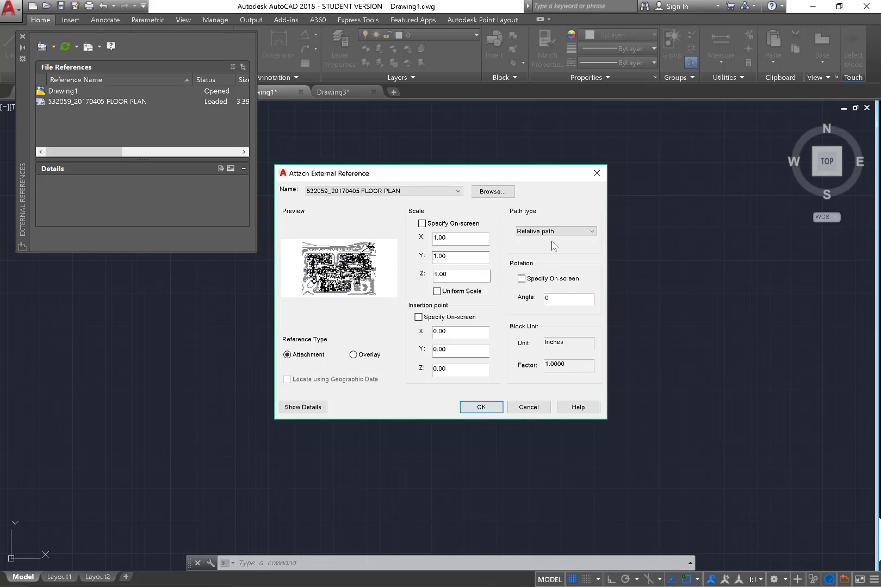
pyautogui.click(568, 233)
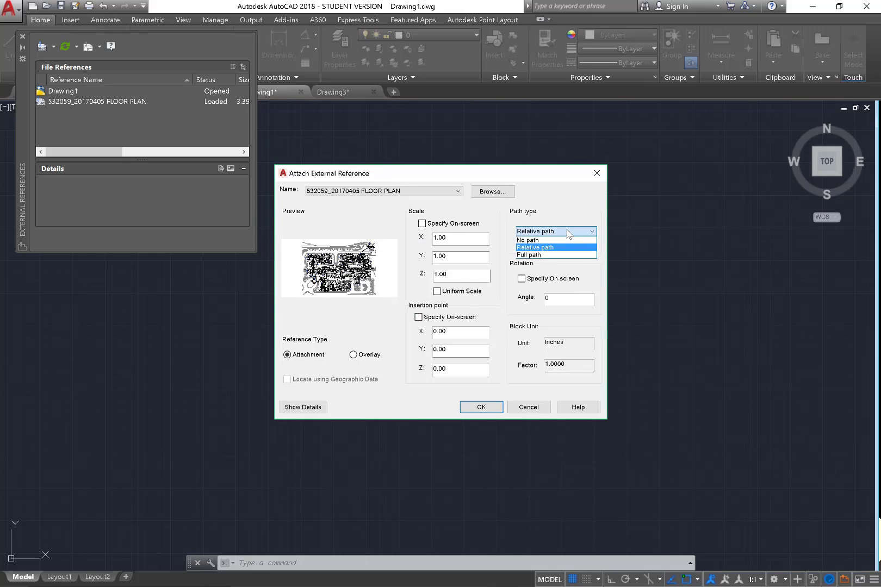
pyautogui.click(551, 255)
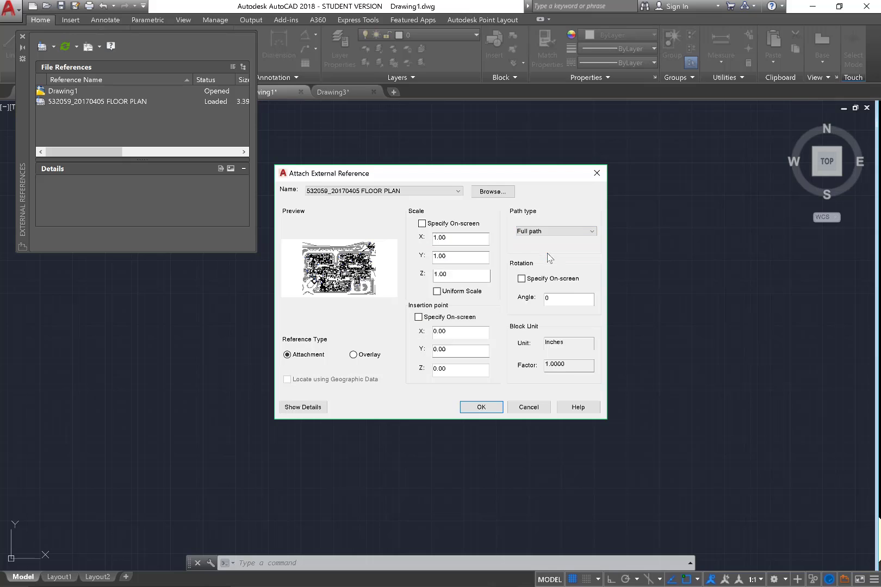
pyautogui.click(493, 408)
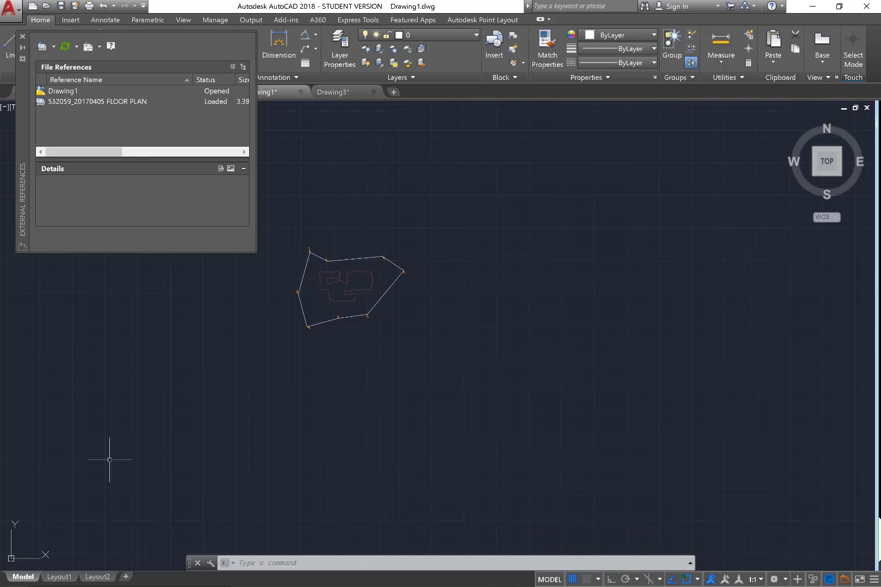
# Step: Draw a line from the building outline's northwest corner to a point near the drawing origin
pyautogui.click(8, 48)
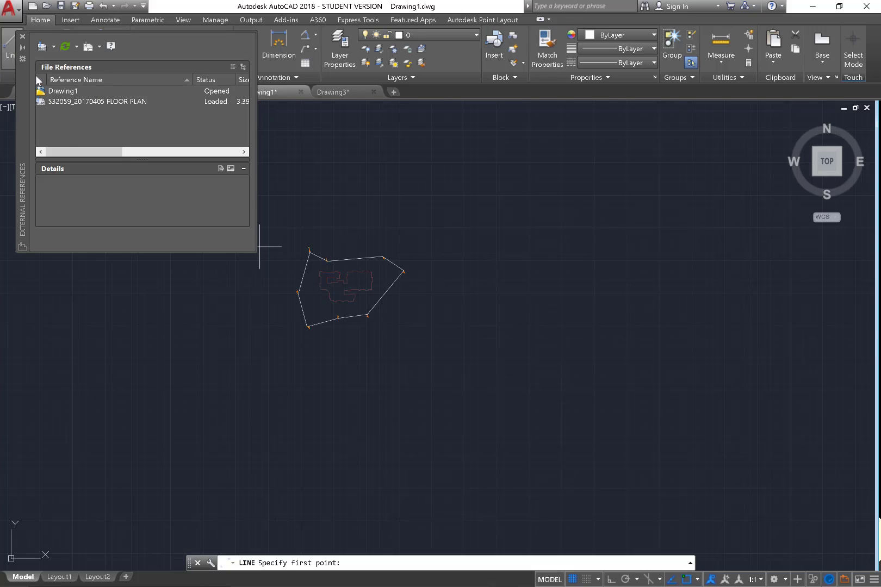
pyautogui.scroll(4, 319, 271)
pyautogui.scroll(6, 319, 270)
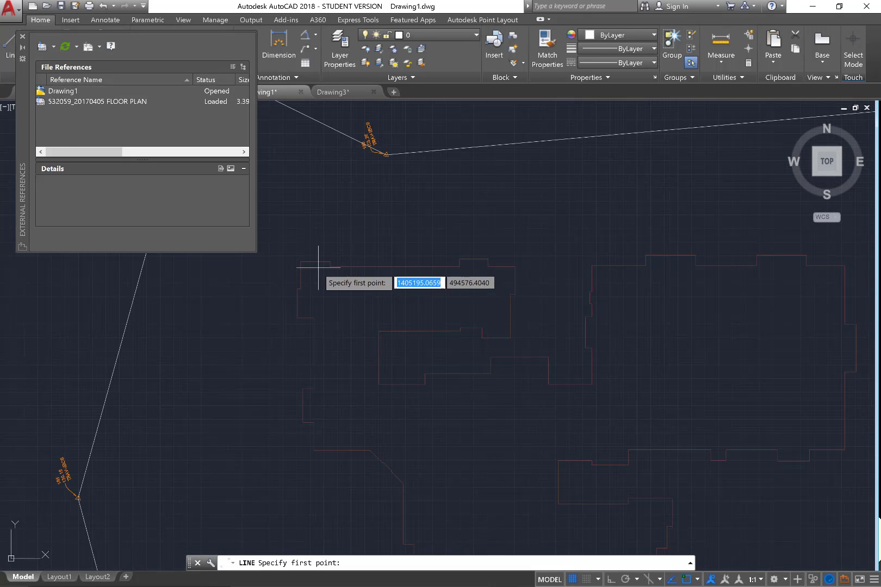
pyautogui.click(298, 260)
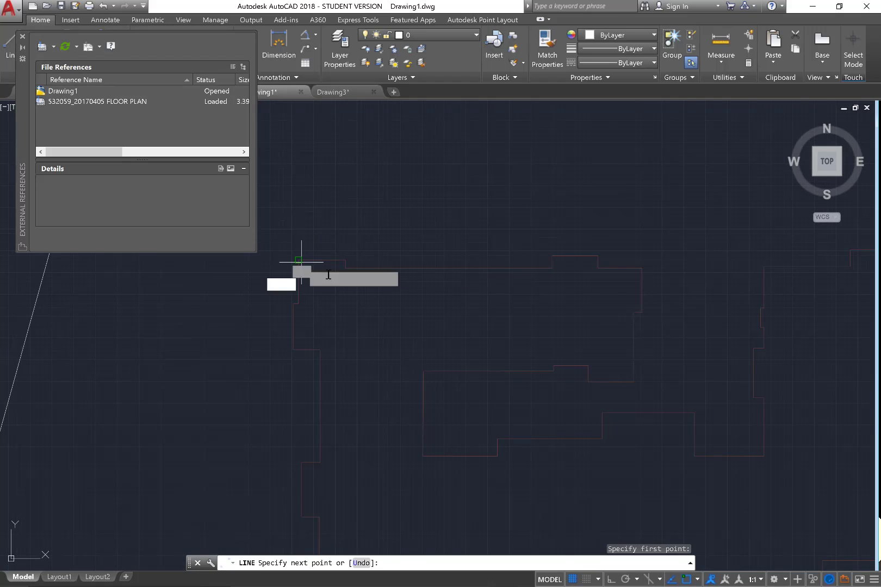
pyautogui.scroll(-10, 466, 177)
pyautogui.scroll(-5, 560, 173)
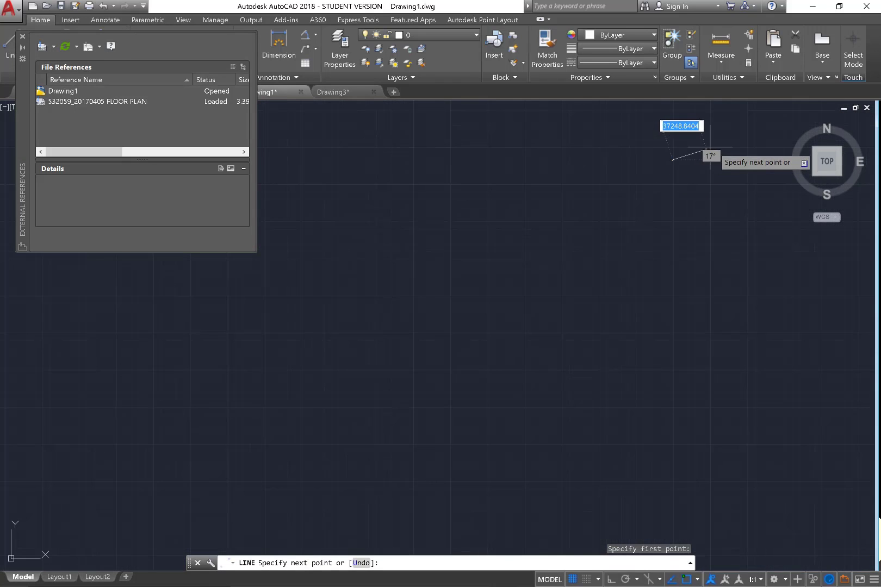
pyautogui.scroll(-5, 696, 149)
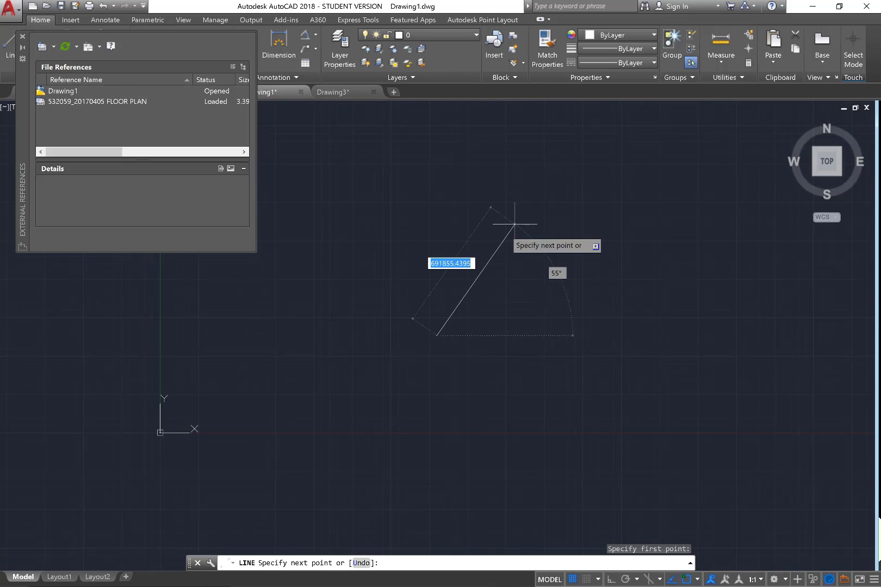
pyautogui.click(172, 422)
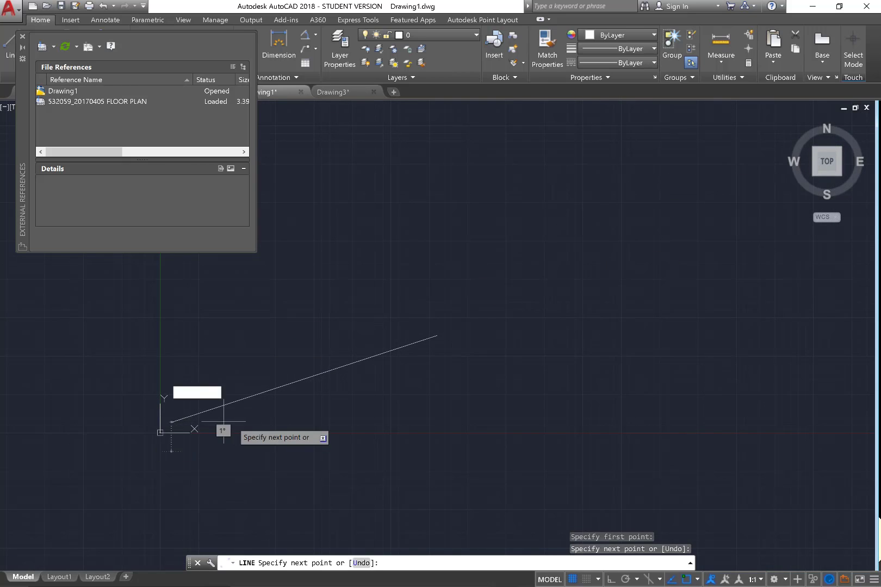
pyautogui.press('Escape')
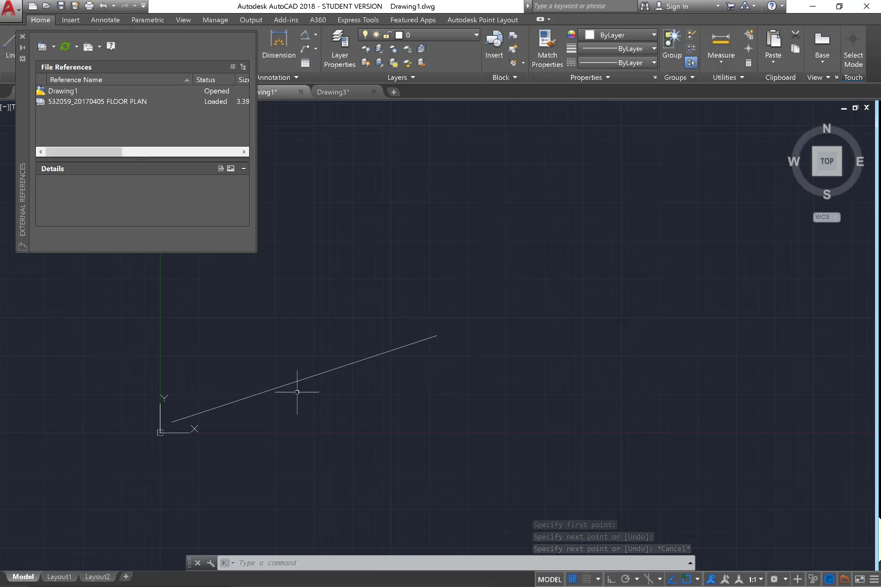
# Step: Zoom to the drawing extents and locate the attached floor plan near the origin
pyautogui.write('z')
pyautogui.press('Return')
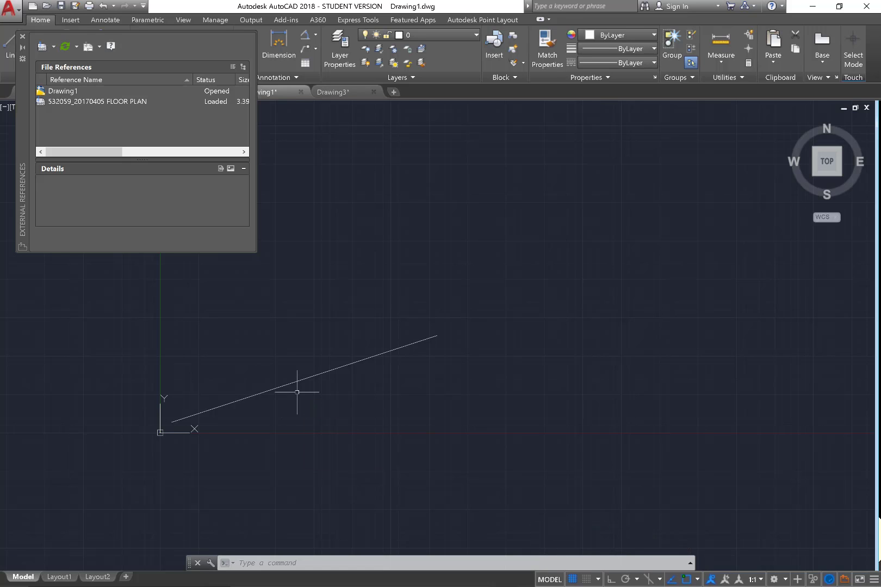
pyautogui.write('e')
pyautogui.press('Return')
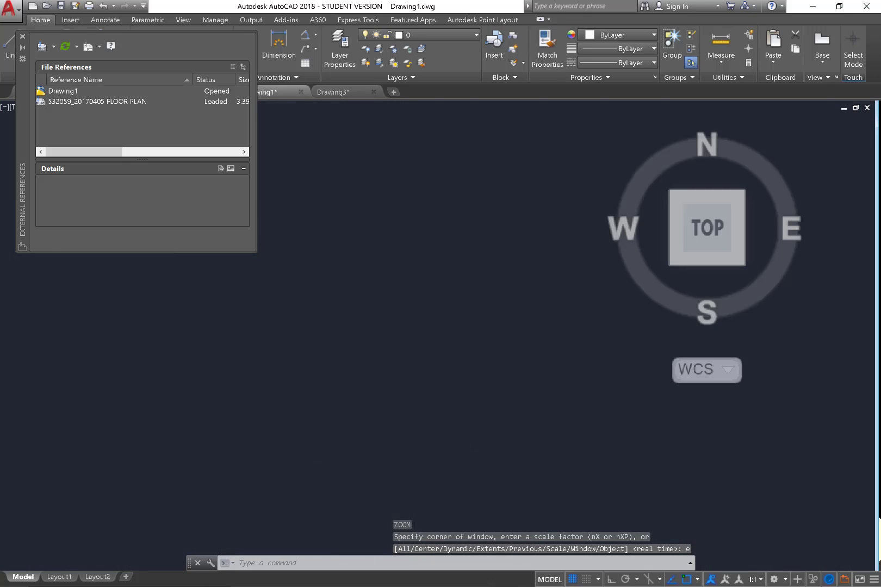
pyautogui.click(434, 461)
pyautogui.press('Escape')
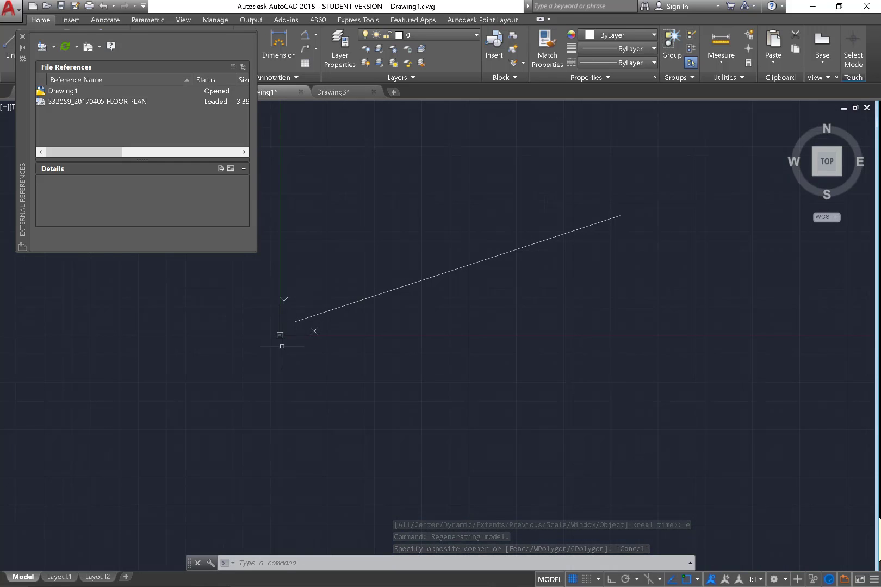
pyautogui.scroll(5, 281, 340)
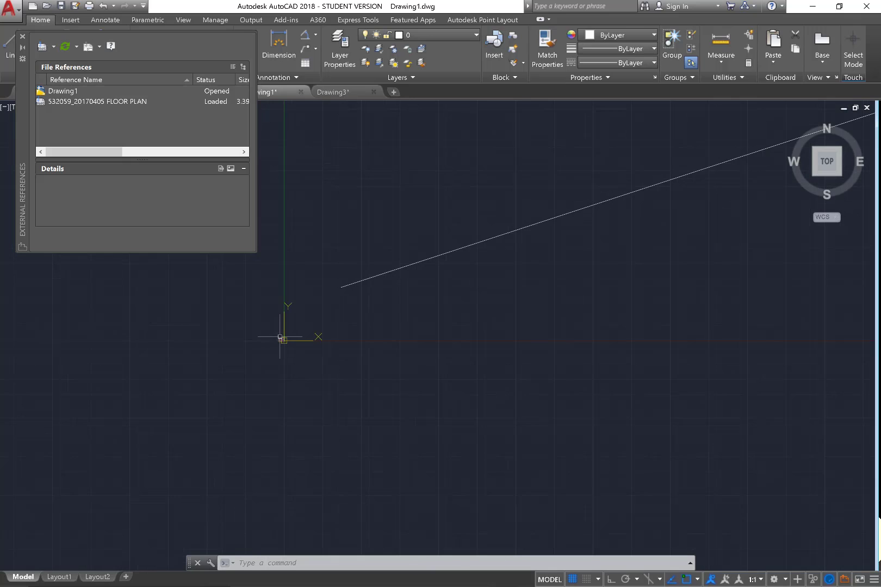
pyautogui.scroll(2, 280, 337)
pyautogui.scroll(3, 283, 339)
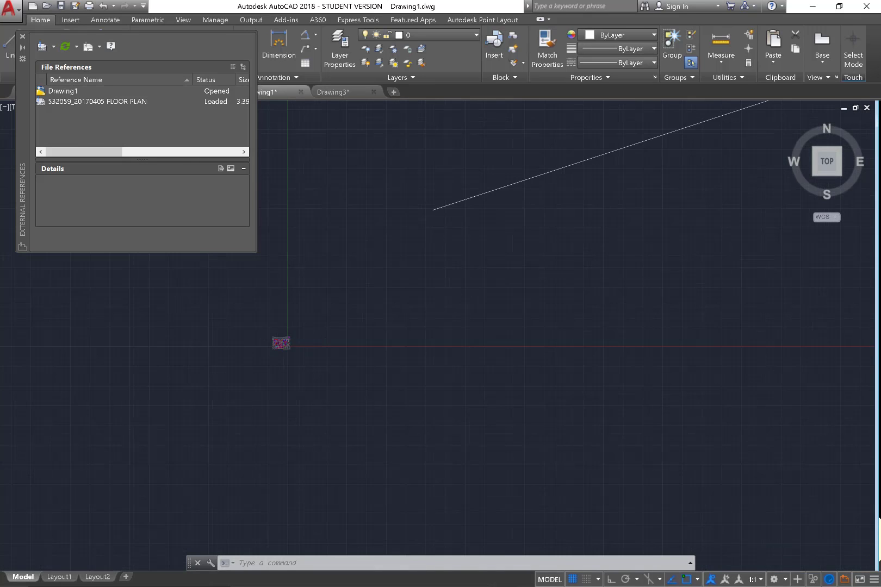
pyautogui.scroll(4, 310, 349)
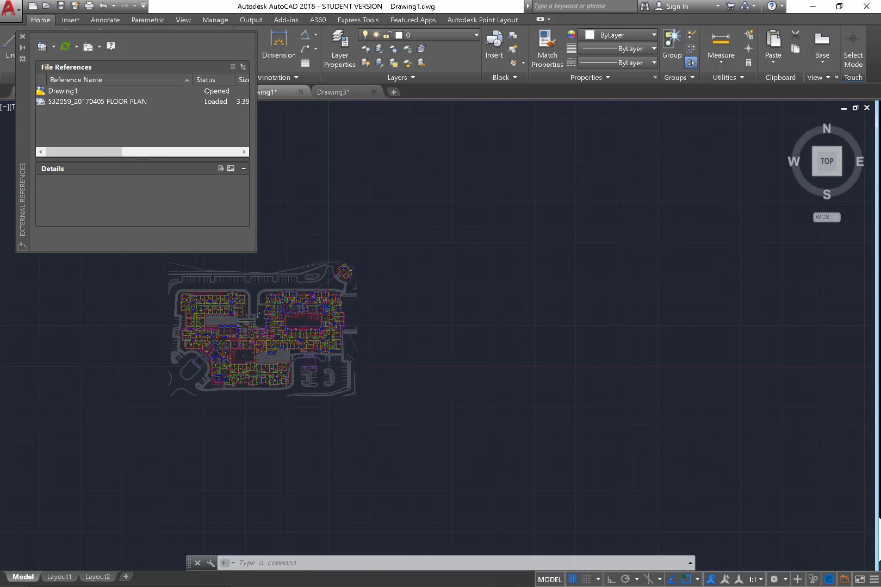
pyautogui.scroll(-8, 273, 365)
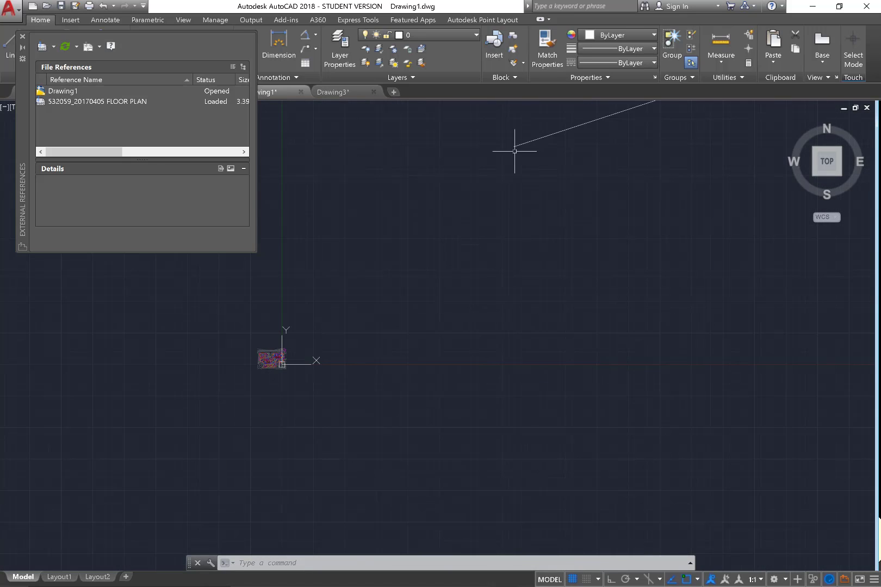
# Step: Stretch the line's end near the origin onto the outer northwest wall corner of the attached floor plan
pyautogui.click(515, 146)
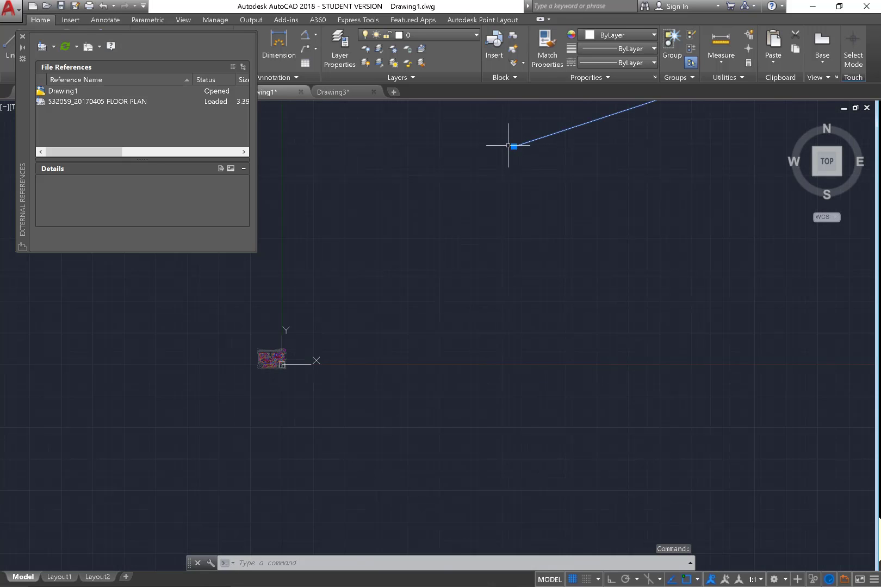
pyautogui.click(514, 146)
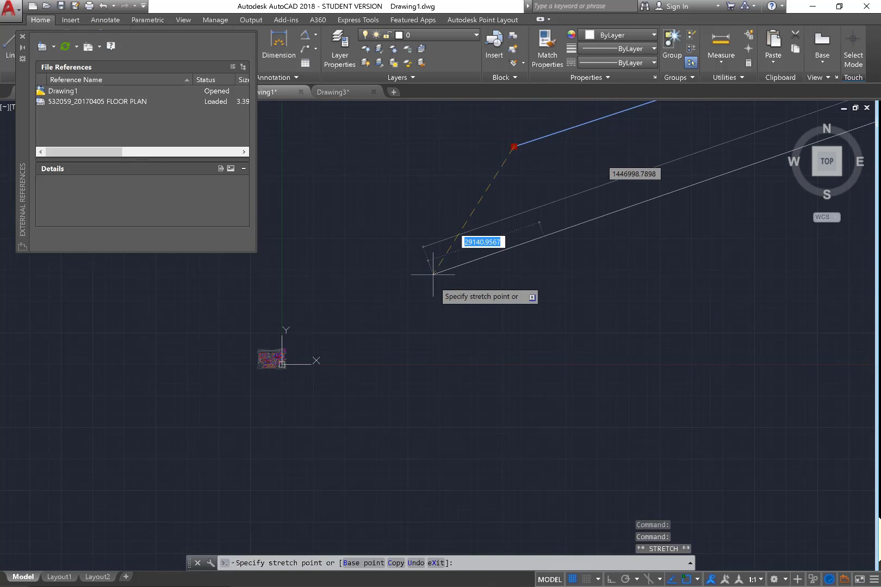
pyautogui.scroll(2, 288, 343)
pyautogui.scroll(12, 292, 363)
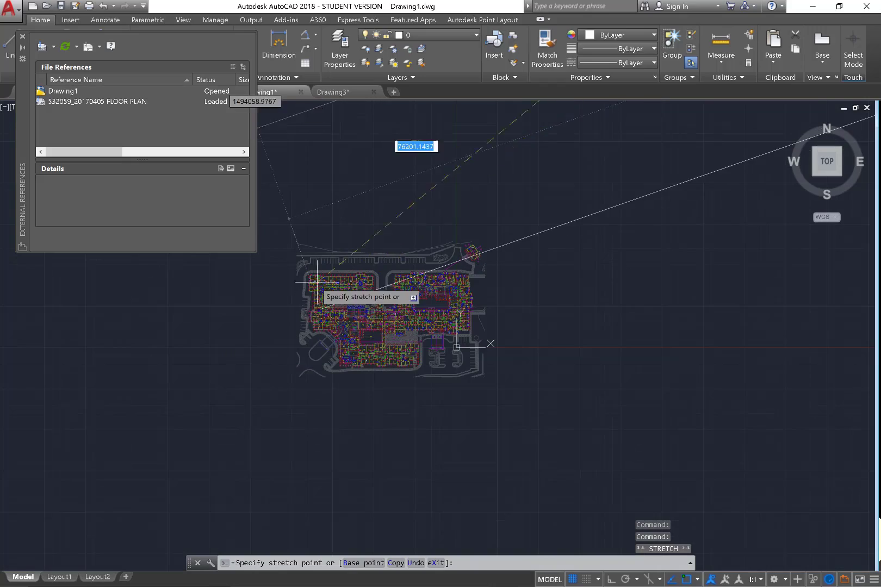
pyautogui.scroll(6, 345, 270)
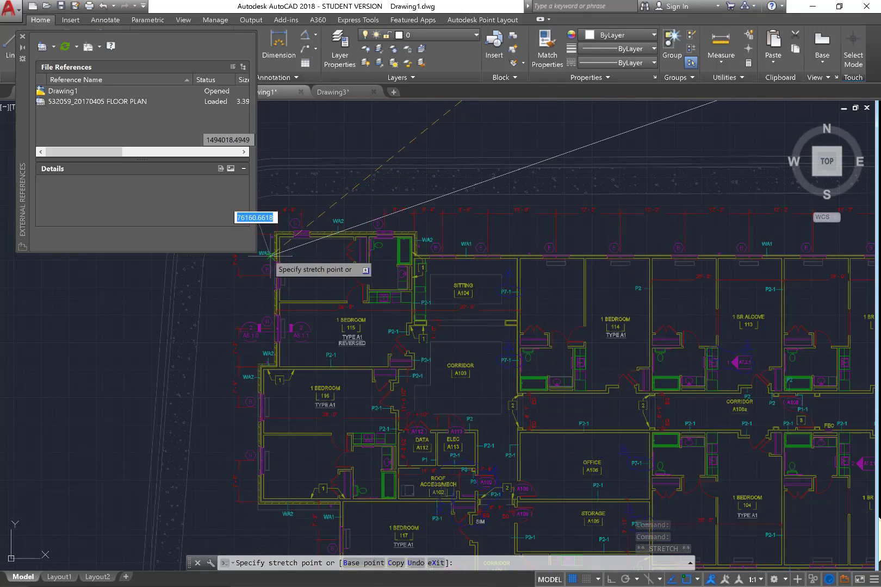
pyautogui.scroll(-3, 299, 246)
pyautogui.scroll(10, 360, 281)
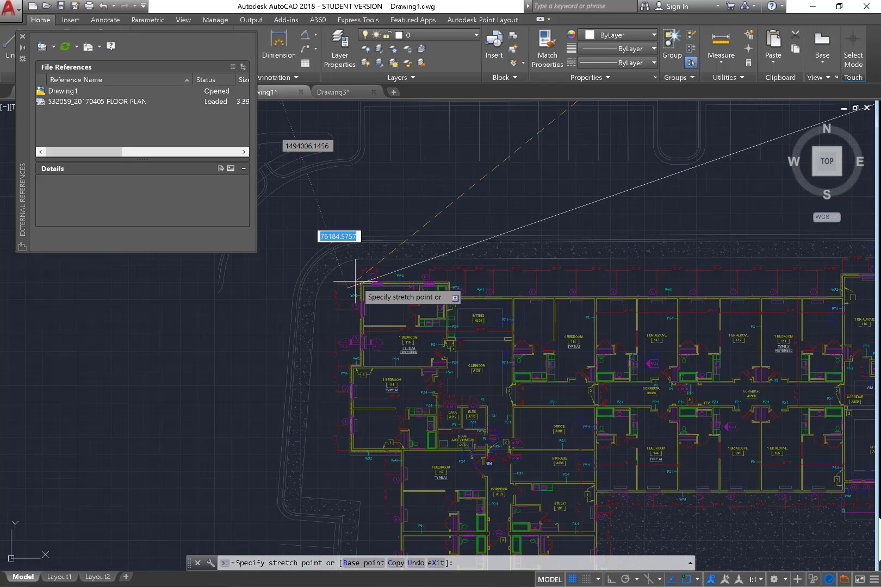
pyautogui.scroll(6, 382, 320)
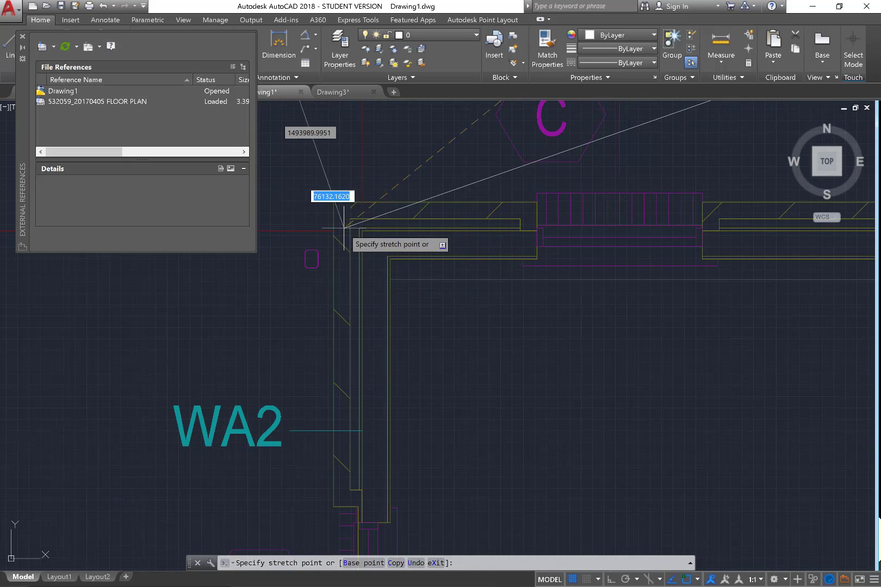
pyautogui.click(333, 203)
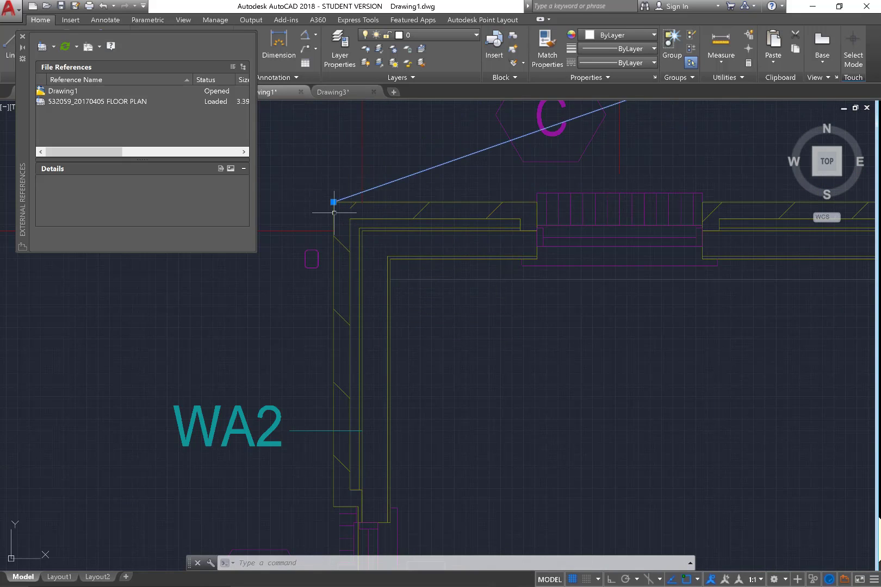
# Step: Examine the attached floor plan's northwest rooms and overall layout, then clear the line selection
pyautogui.scroll(-2, 358, 247)
pyautogui.scroll(-5, 332, 234)
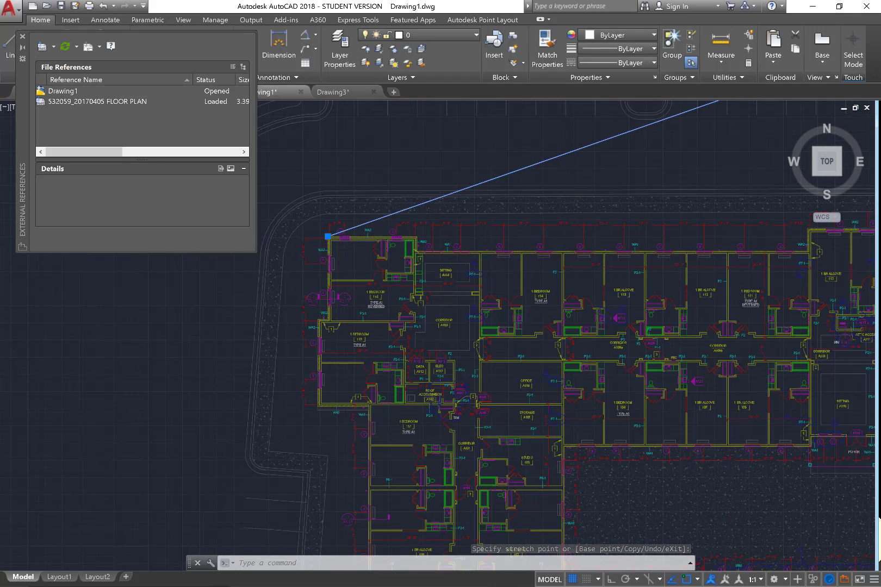
pyautogui.scroll(-5, 427, 275)
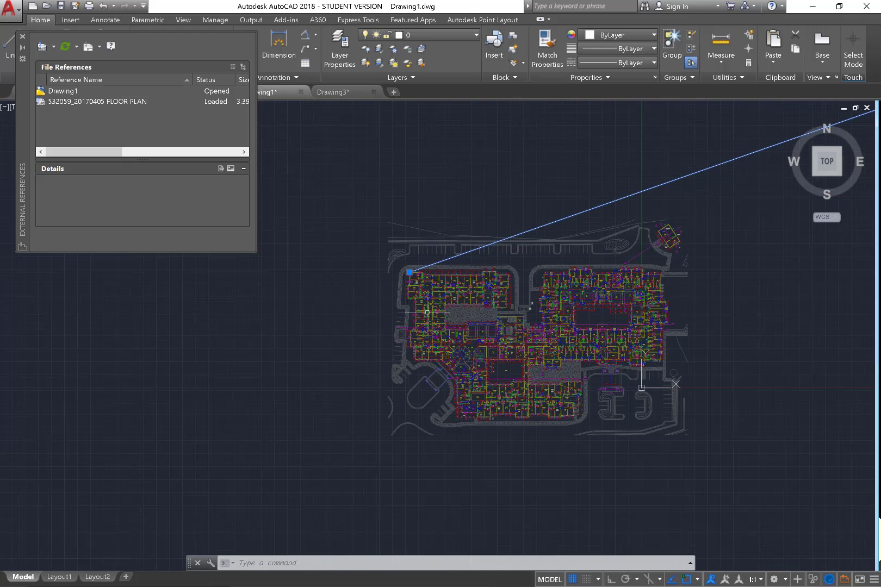
pyautogui.scroll(5, 410, 285)
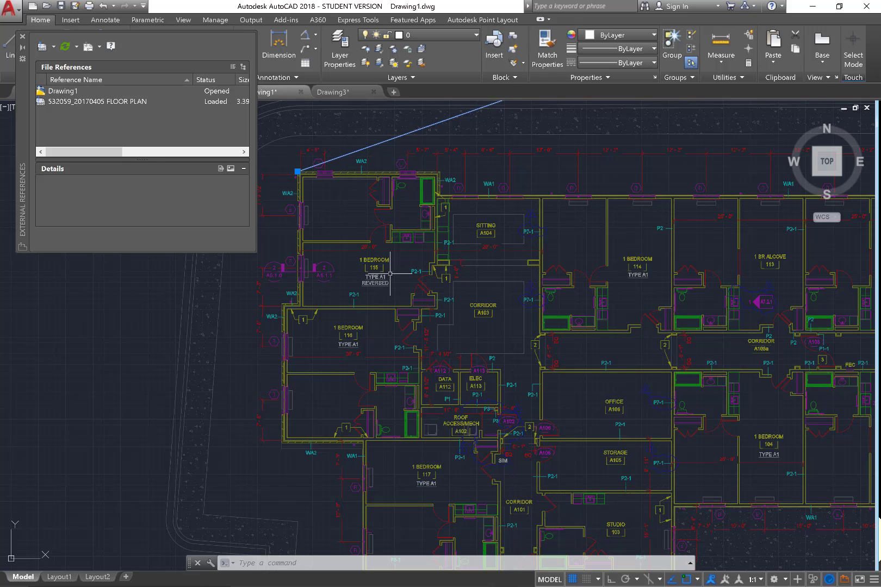
pyautogui.moveTo(387, 278)
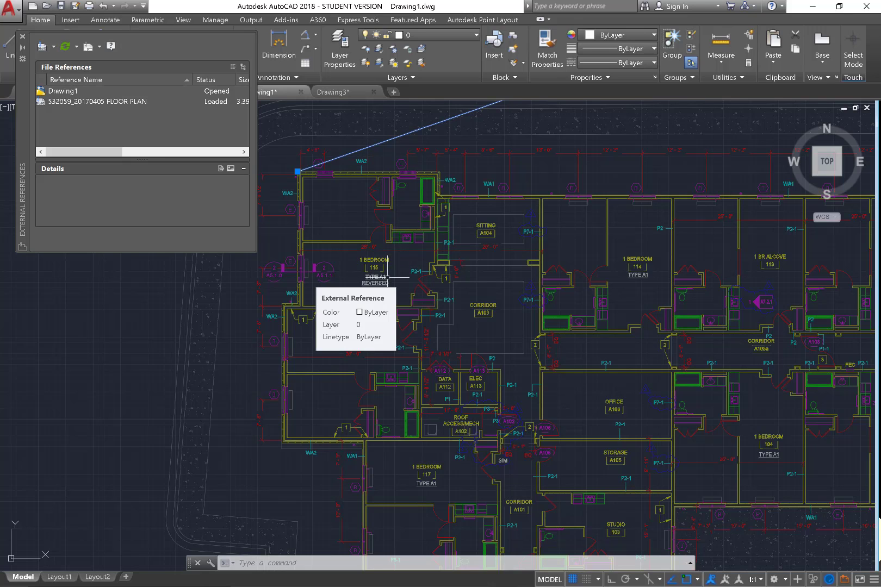
pyautogui.scroll(-8, 396, 370)
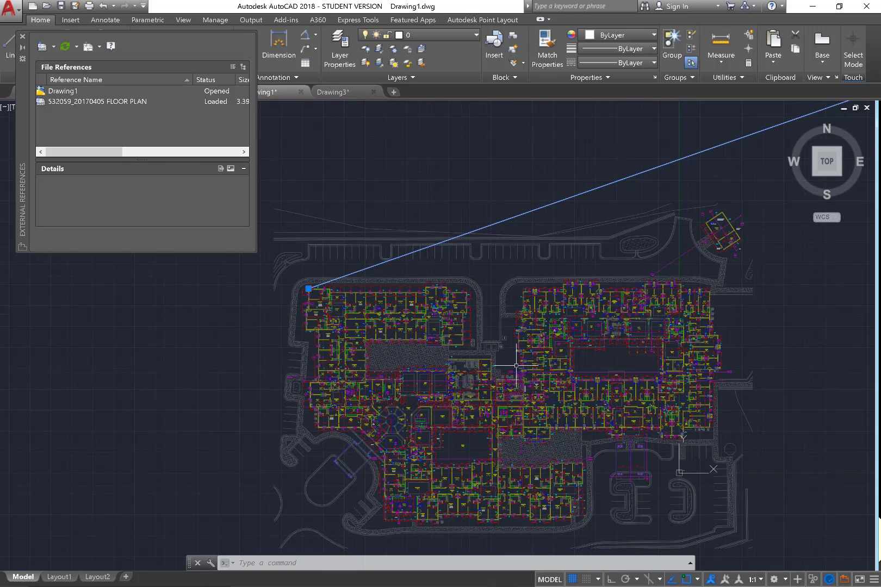
pyautogui.scroll(2, 514, 367)
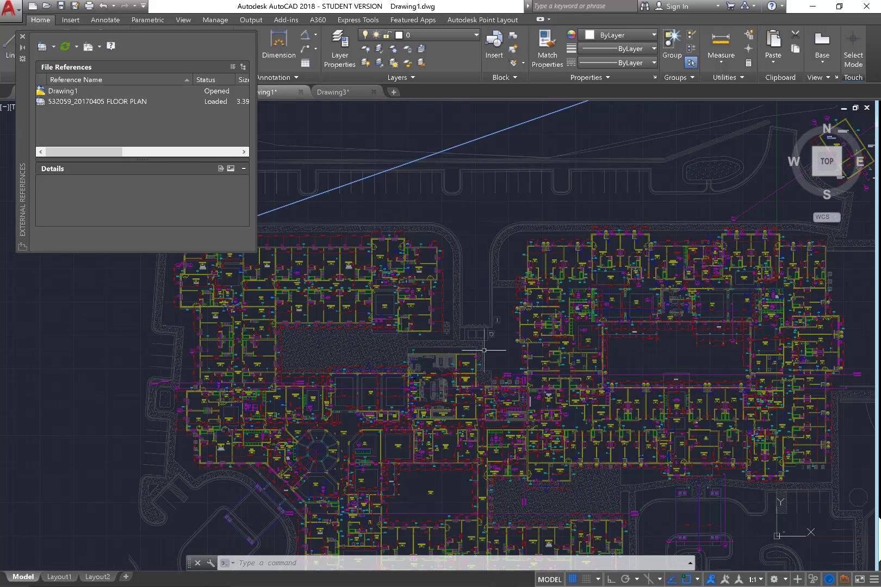
pyautogui.scroll(2, 506, 351)
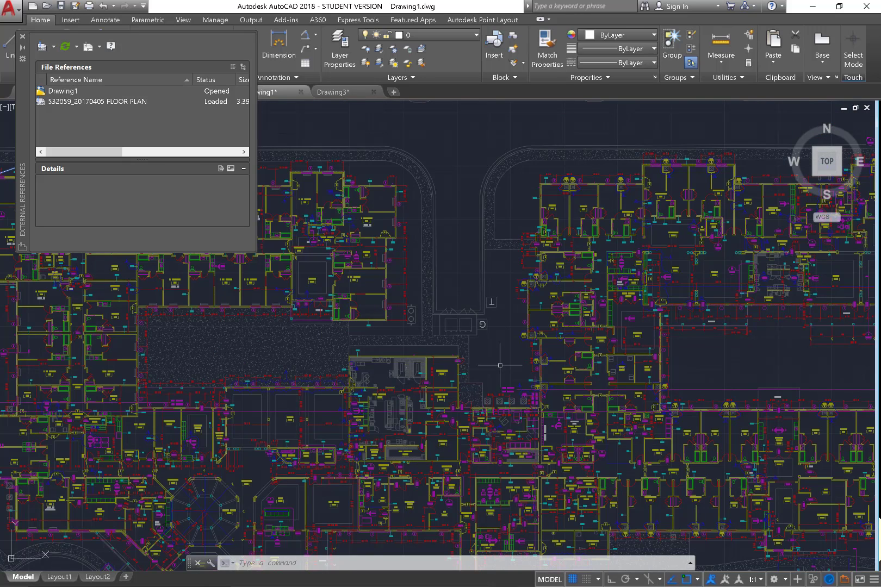
pyautogui.scroll(-4, 495, 359)
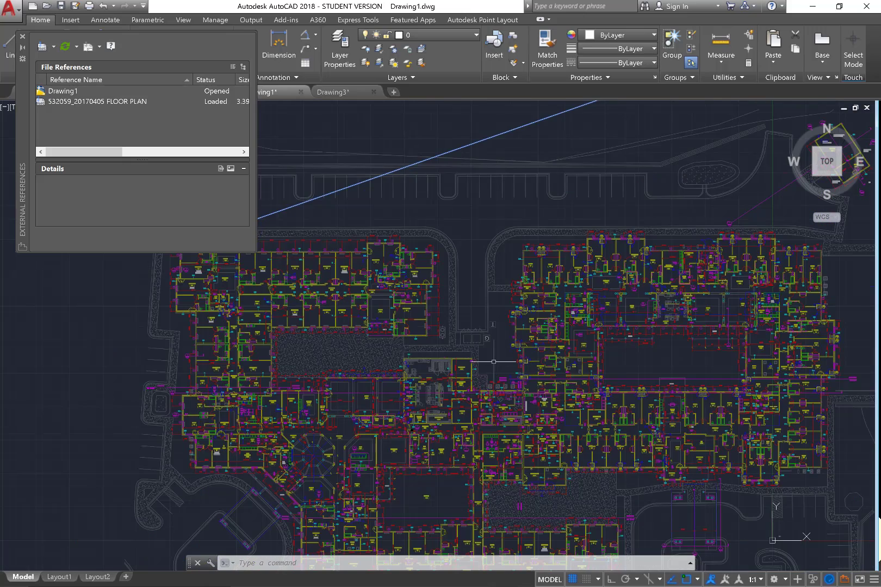
pyautogui.scroll(-5, 488, 358)
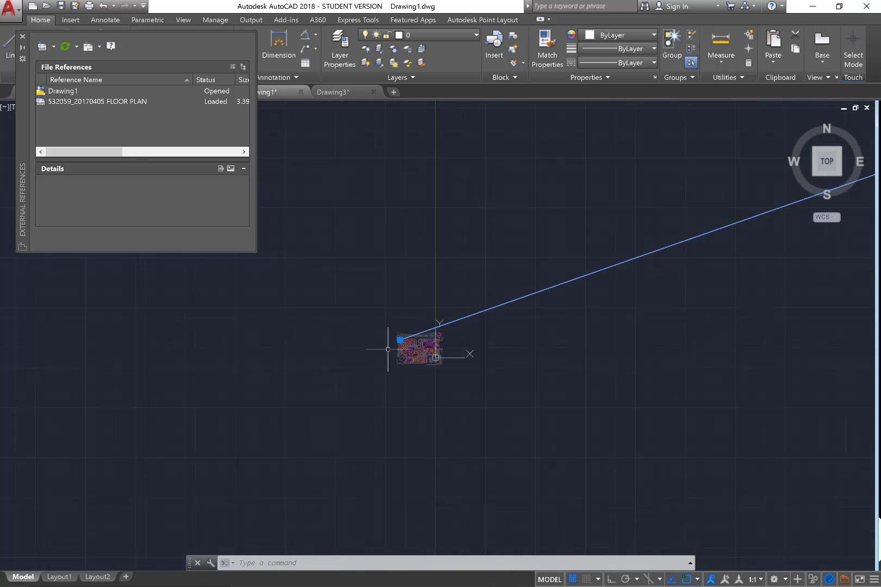
pyautogui.scroll(-6, 318, 380)
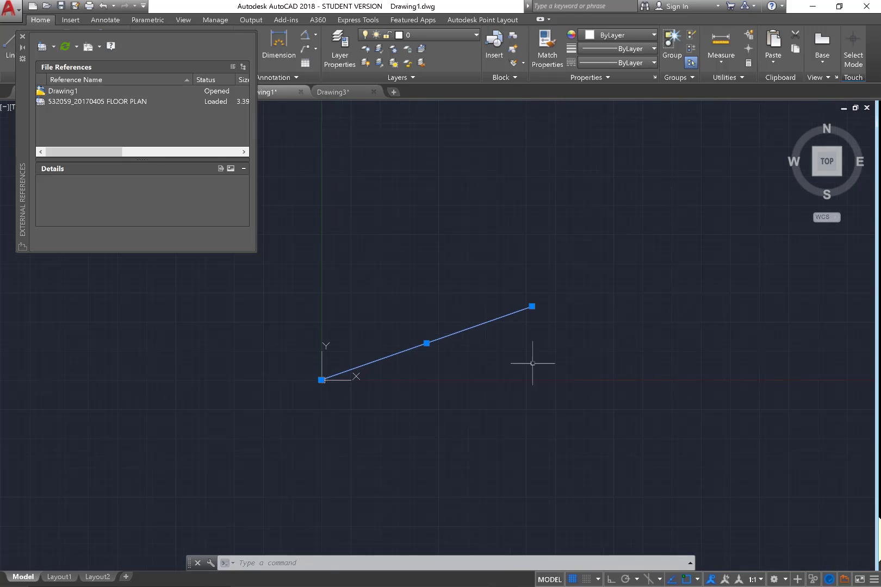
pyautogui.press('Escape')
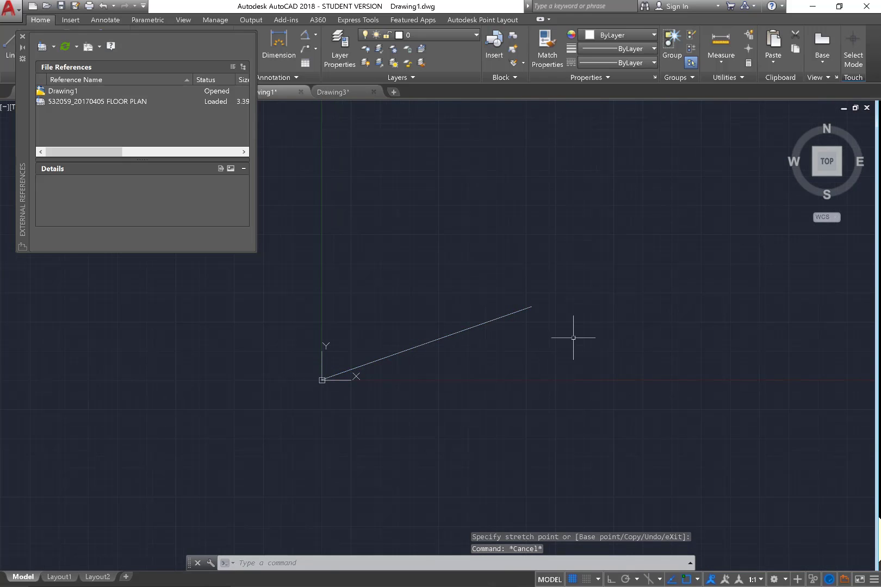
# Step: Move the traverse and building outline, excluding the connecting line, from the outline's northwest corner to the floor plan's northwest corner along that line
pyautogui.write('mov')
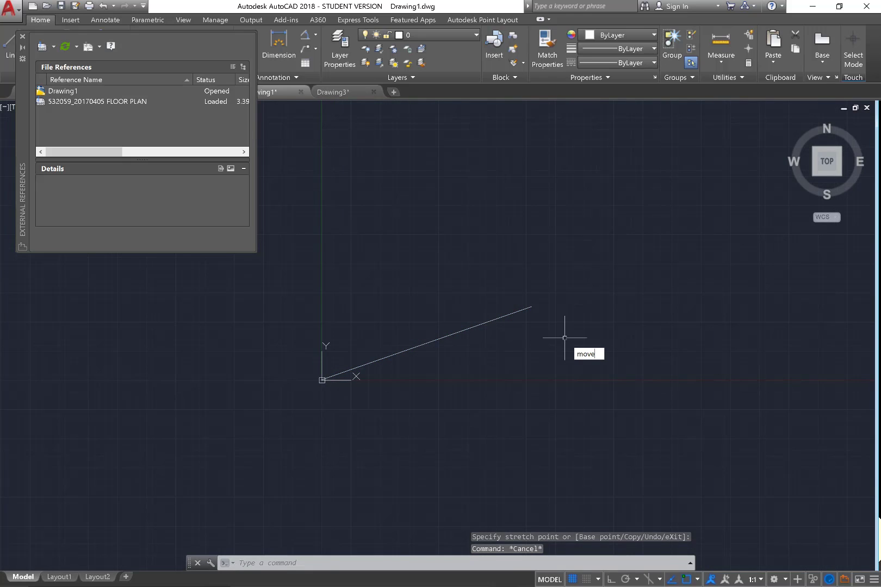
pyautogui.write('e')
pyautogui.press('Return')
pyautogui.click(618, 347)
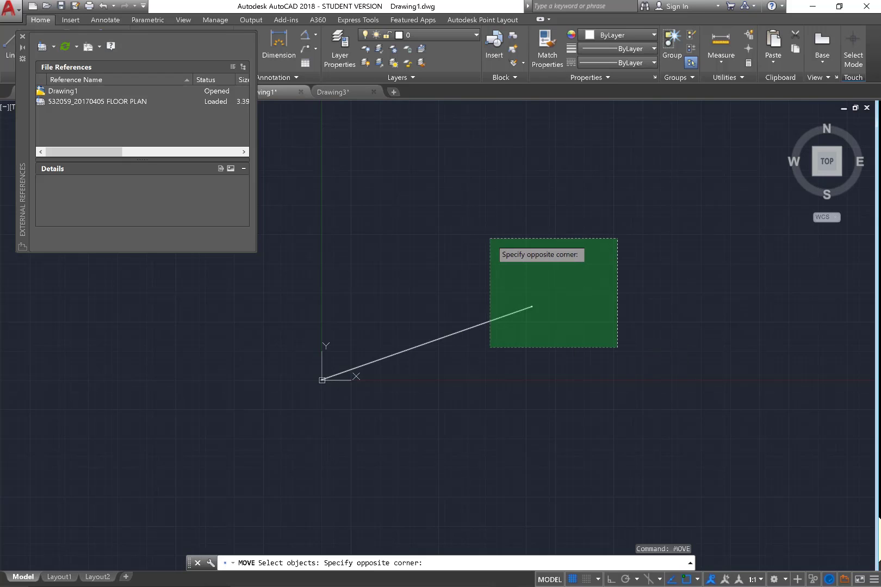
pyautogui.click(490, 238)
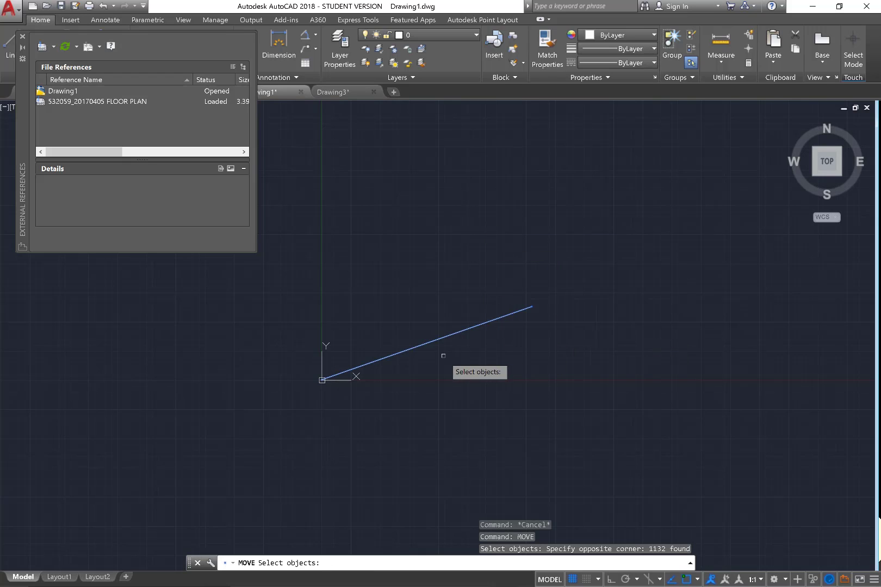
pyautogui.keyDown('shift'); pyautogui.click(442, 354); pyautogui.keyUp('shift')
pyautogui.keyDown('shift'); pyautogui.click(420, 332); pyautogui.keyUp('shift')
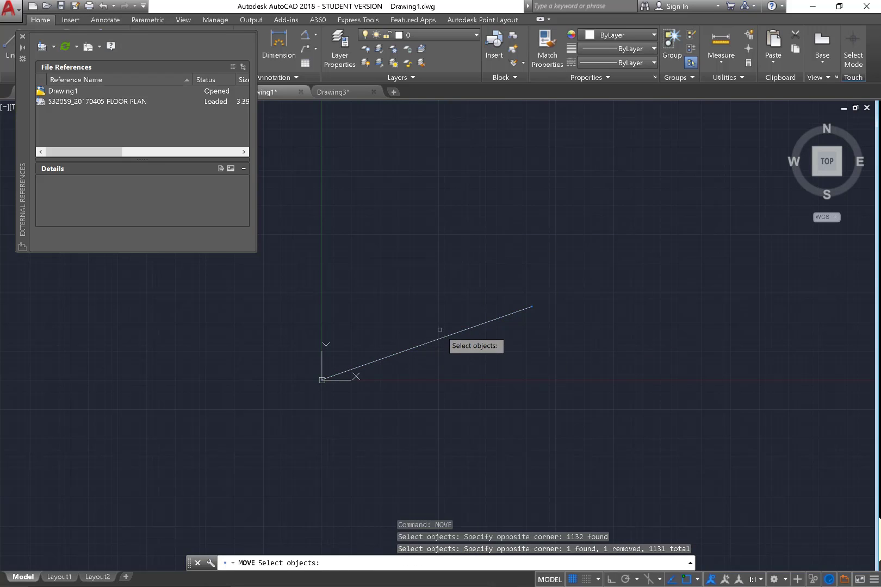
pyautogui.press('Return')
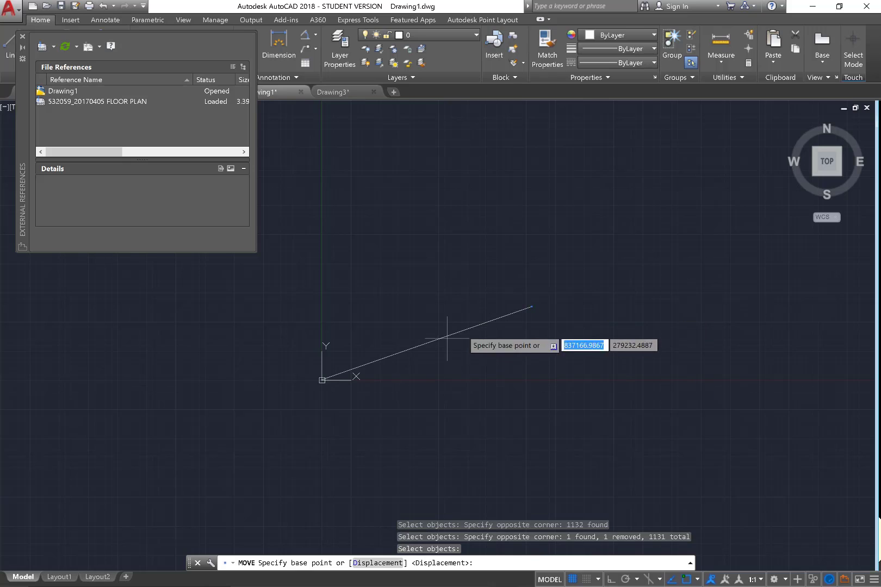
pyautogui.click(475, 323)
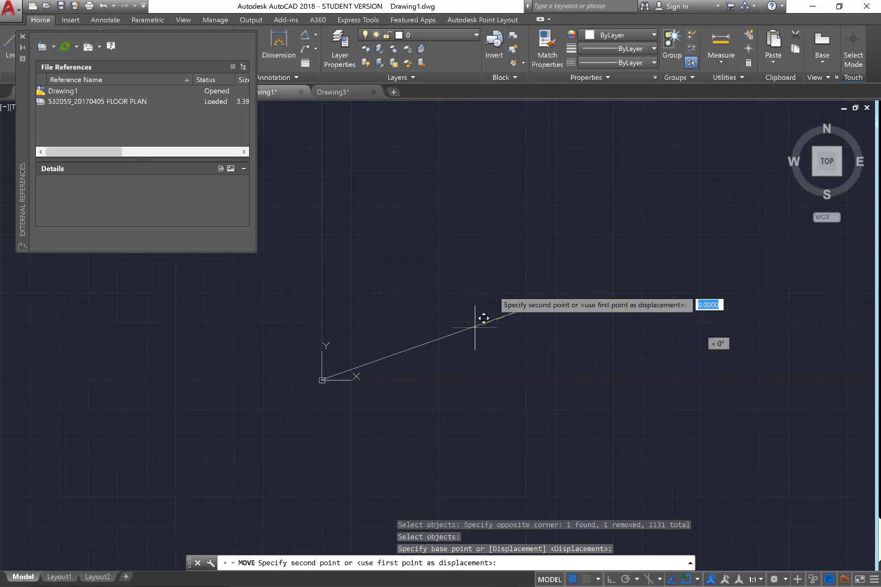
pyautogui.click(373, 357)
# Step: Compare the size of the moved traverse and building outline with the attached floor plan around its northwest corner
pyautogui.scroll(4, 317, 385)
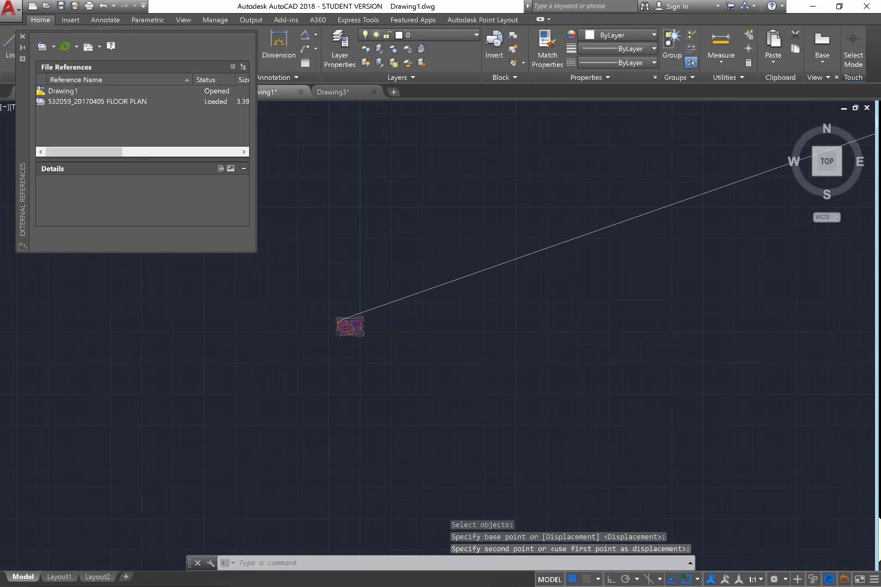
pyautogui.scroll(10, 335, 310)
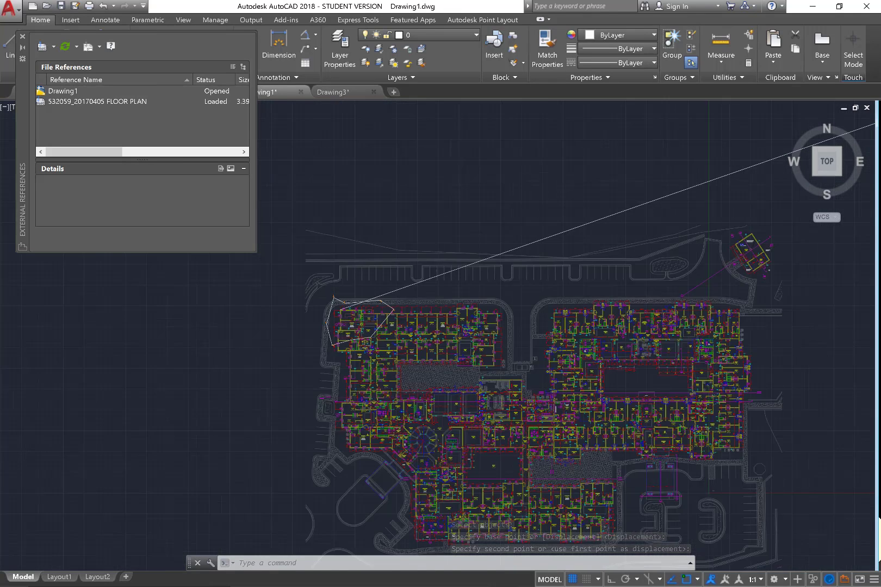
pyautogui.scroll(10, 340, 298)
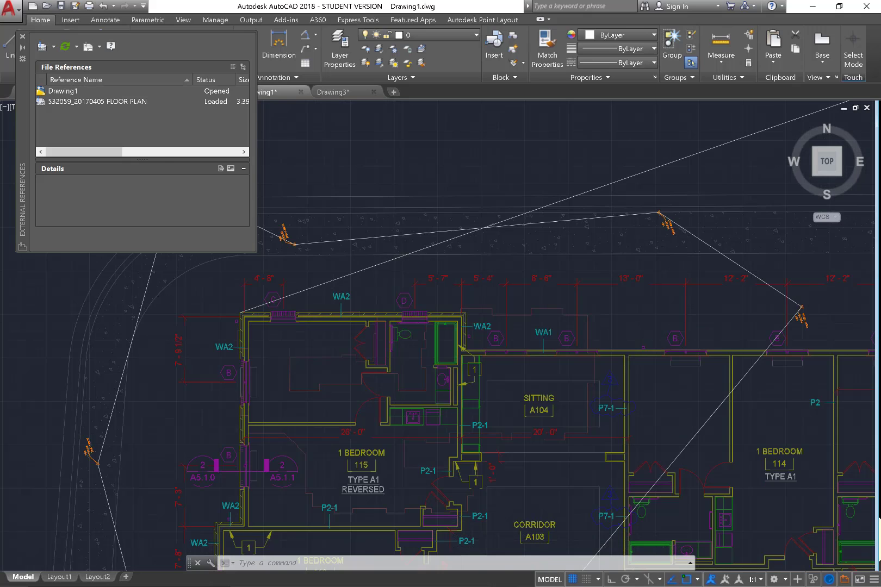
pyautogui.scroll(-4, 381, 281)
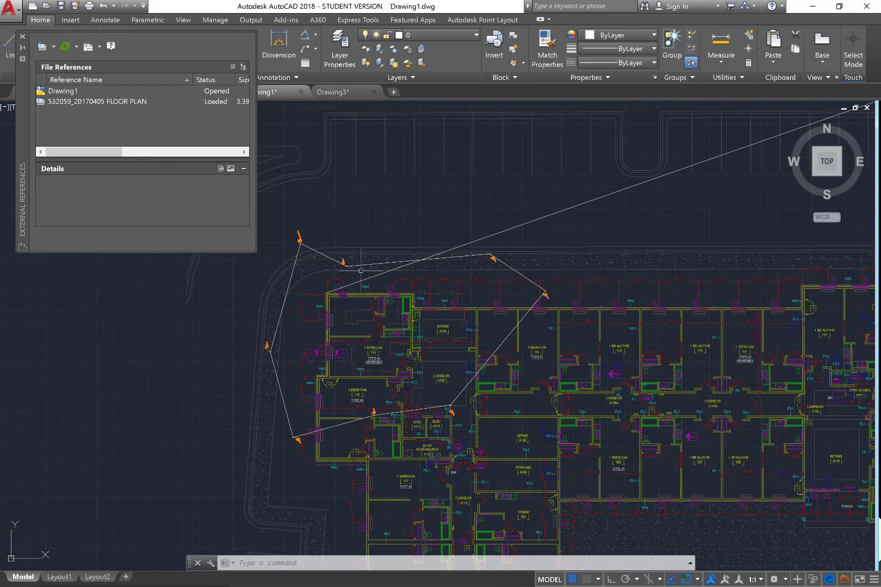
pyautogui.scroll(2, 349, 329)
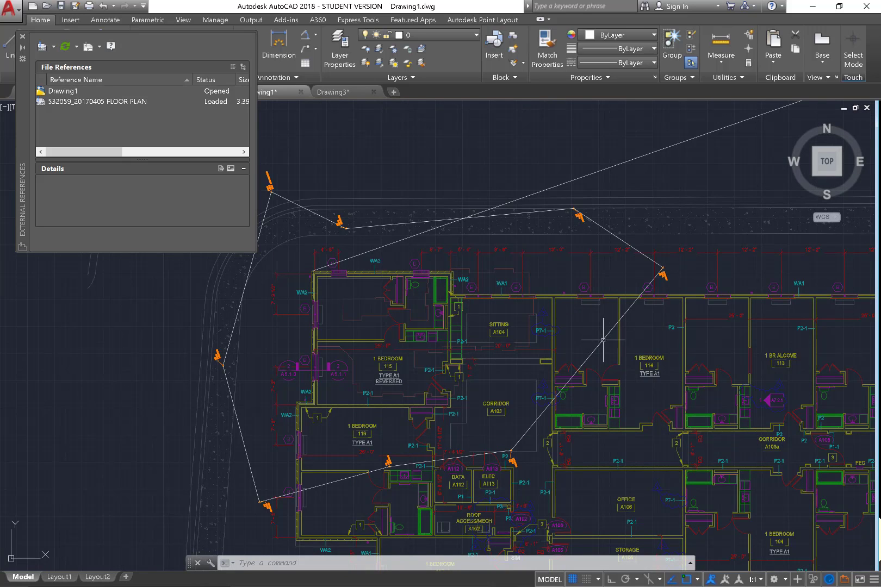
pyautogui.scroll(-6, 603, 340)
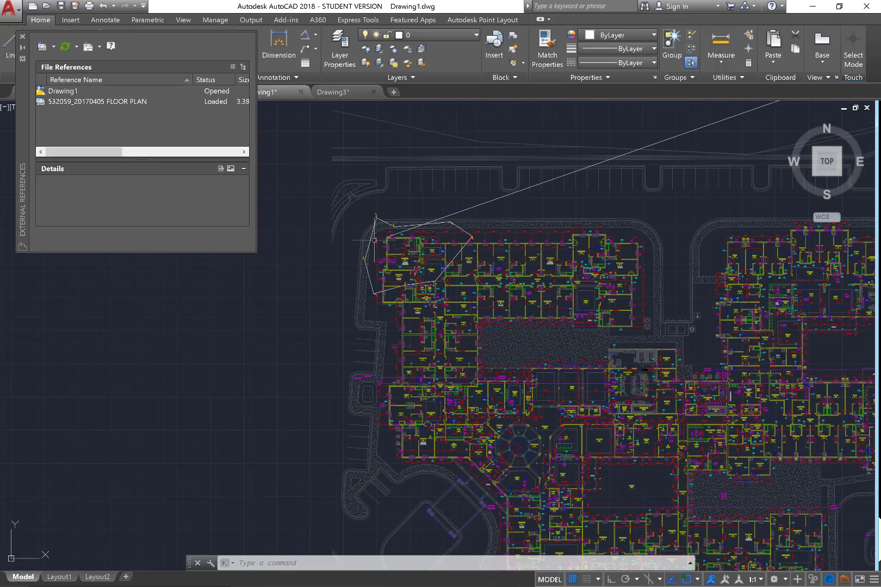
pyautogui.scroll(5, 374, 240)
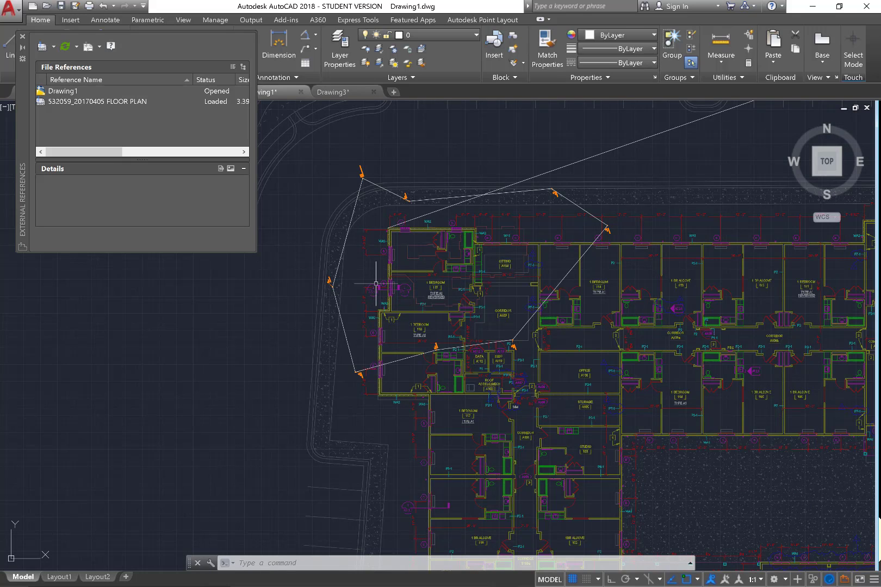
# Step: Undo the move of the traverse and building outline, and locate them at the connecting line's far end
pyautogui.hotkey('ctrl', 'z')
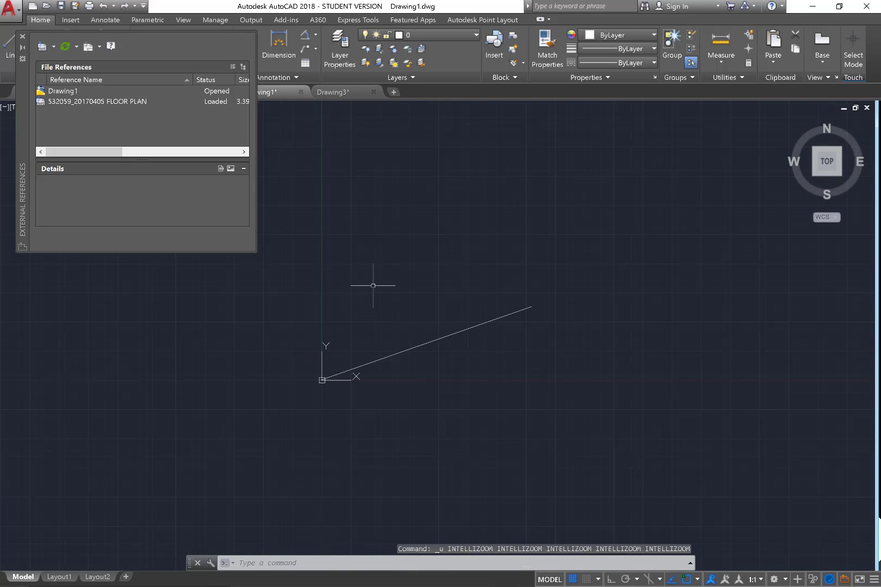
pyautogui.scroll(5, 555, 304)
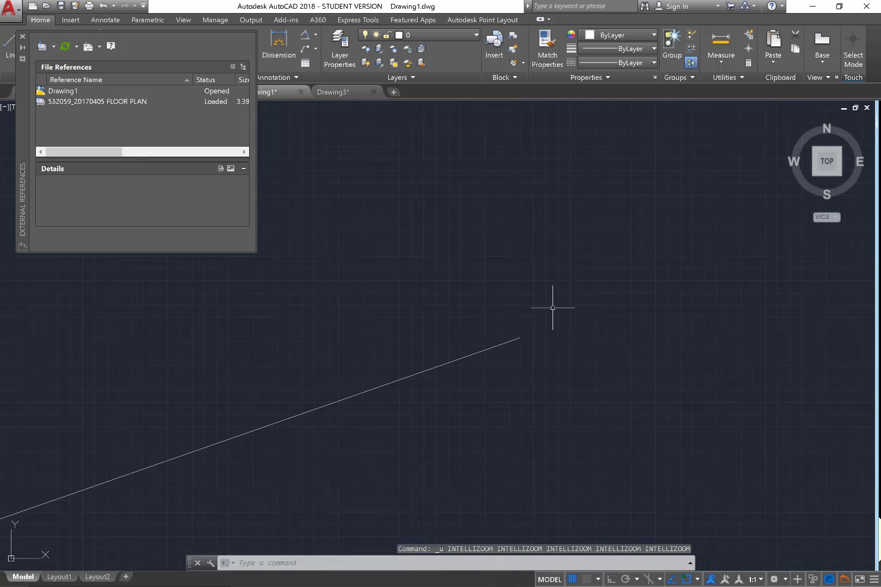
pyautogui.hotkey('ctrl', 'z')
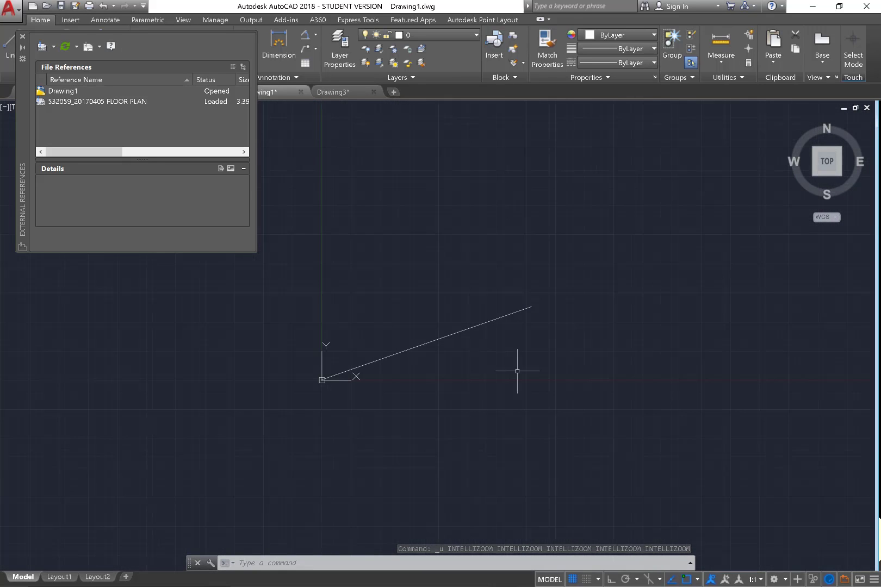
pyautogui.hotkey('ctrl', 'z')
pyautogui.scroll(5, 528, 310)
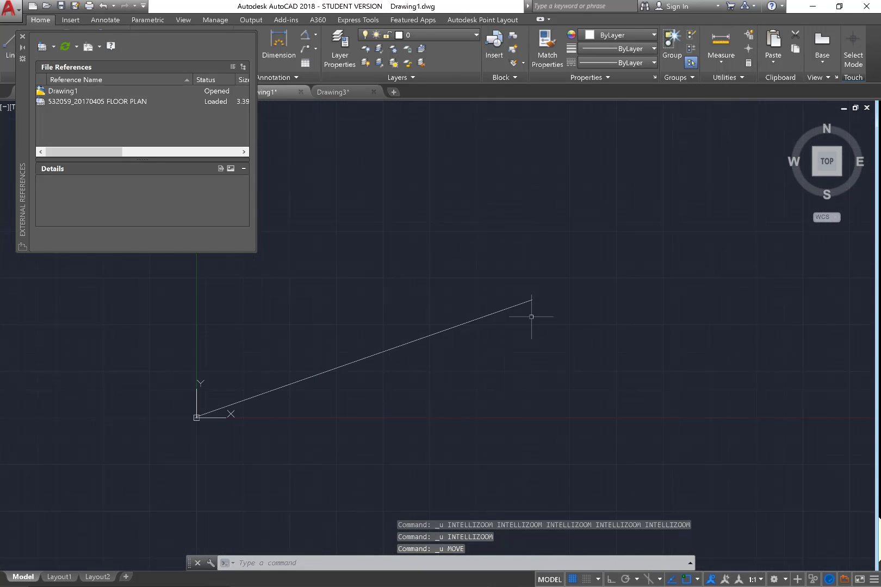
pyautogui.scroll(4, 598, 280)
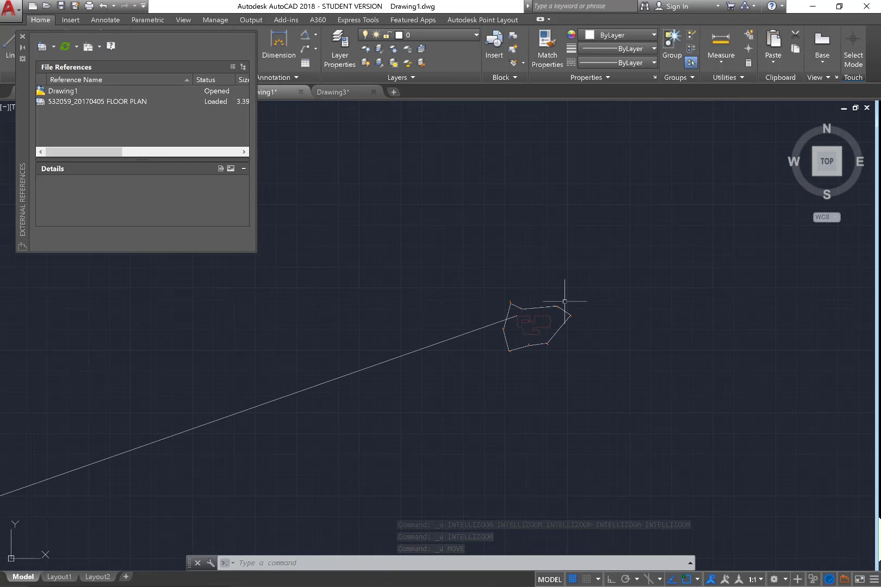
pyautogui.press('Escape')
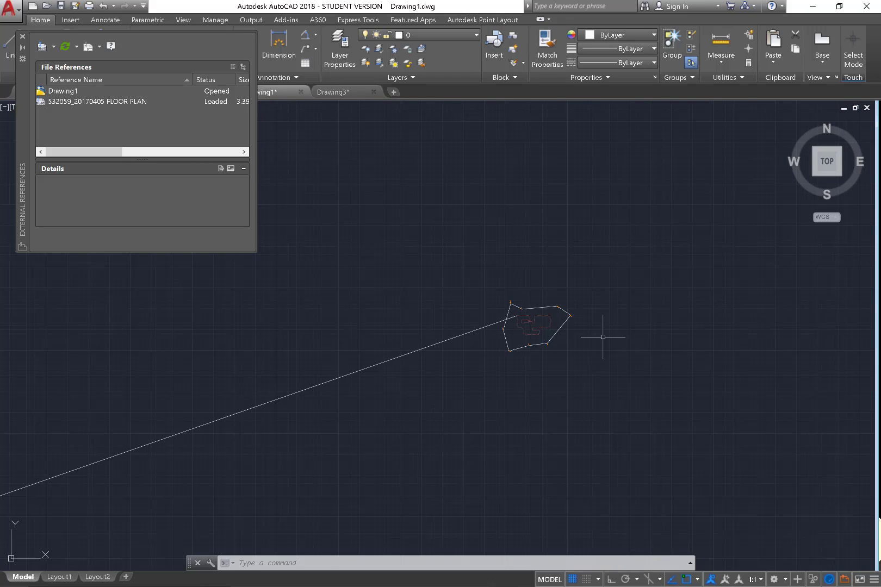
# Step: Scale the traverse and building outline, excluding the connecting line, by a factor of 12 from base point 0,0
pyautogui.write('scale')
pyautogui.press('Return')
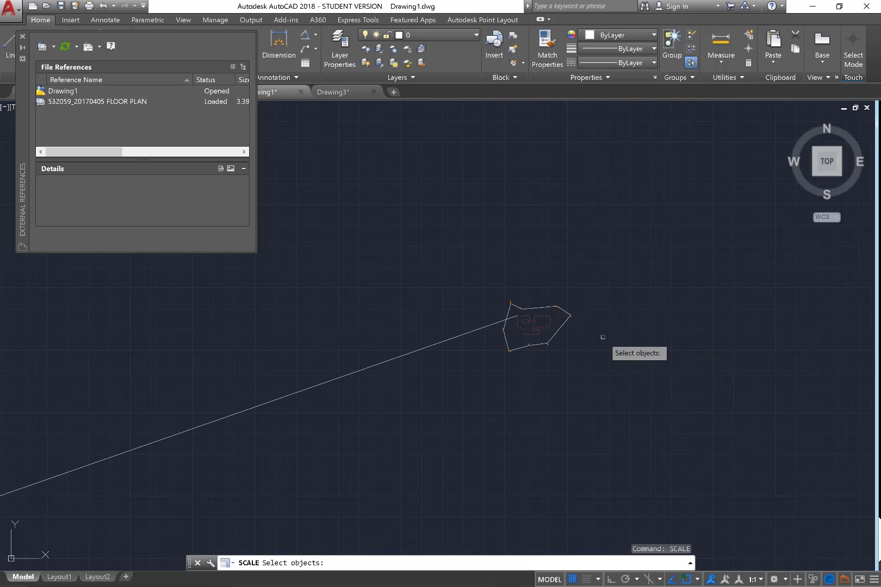
pyautogui.click(627, 390)
pyautogui.click(477, 267)
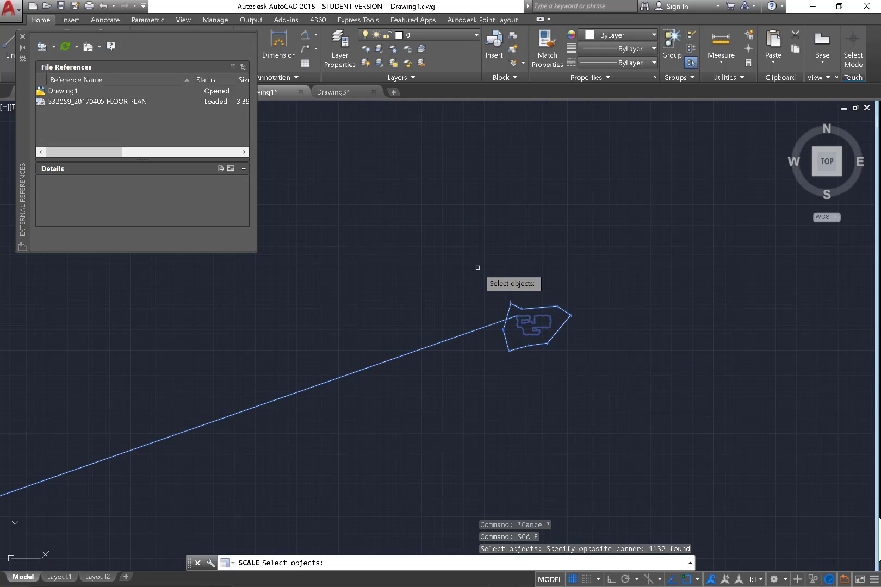
pyautogui.click(478, 341)
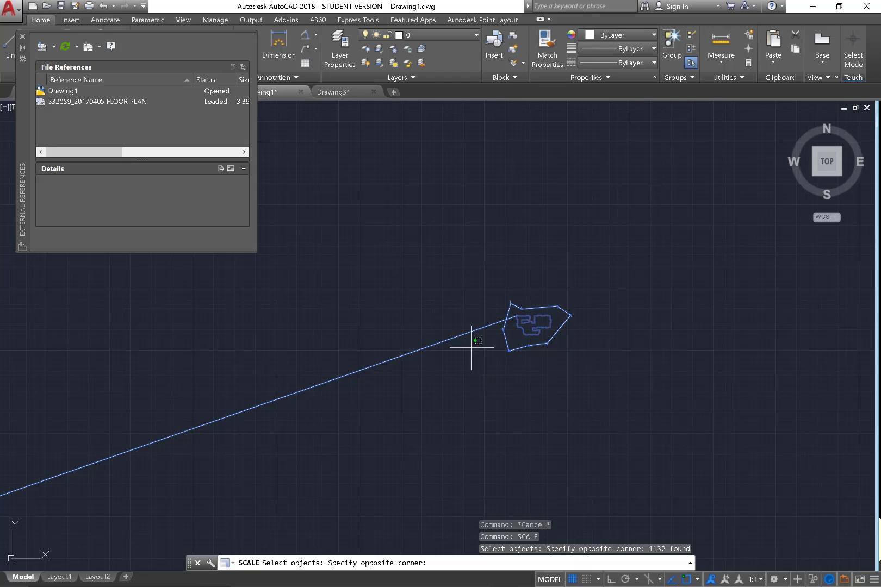
pyautogui.keyDown('shift'); pyautogui.click(452, 324); pyautogui.keyUp('shift')
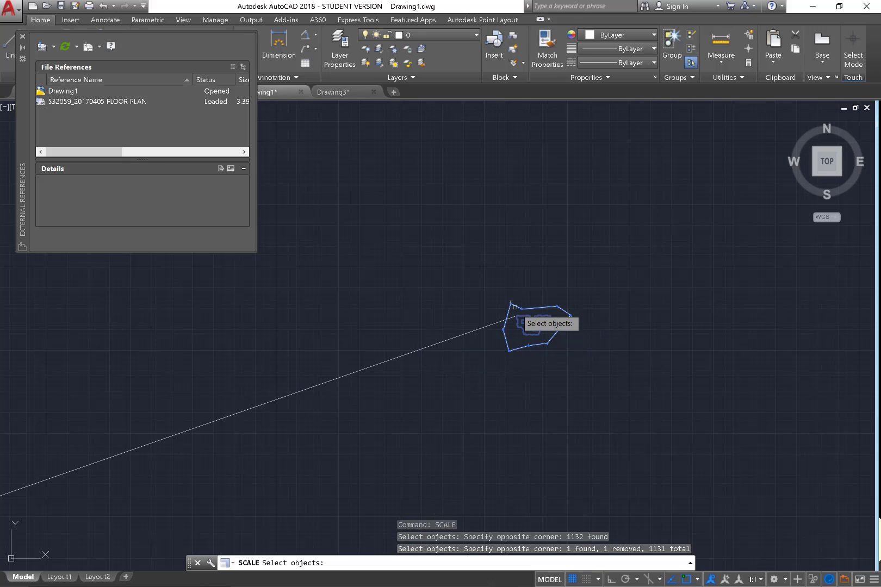
pyautogui.scroll(5, 515, 307)
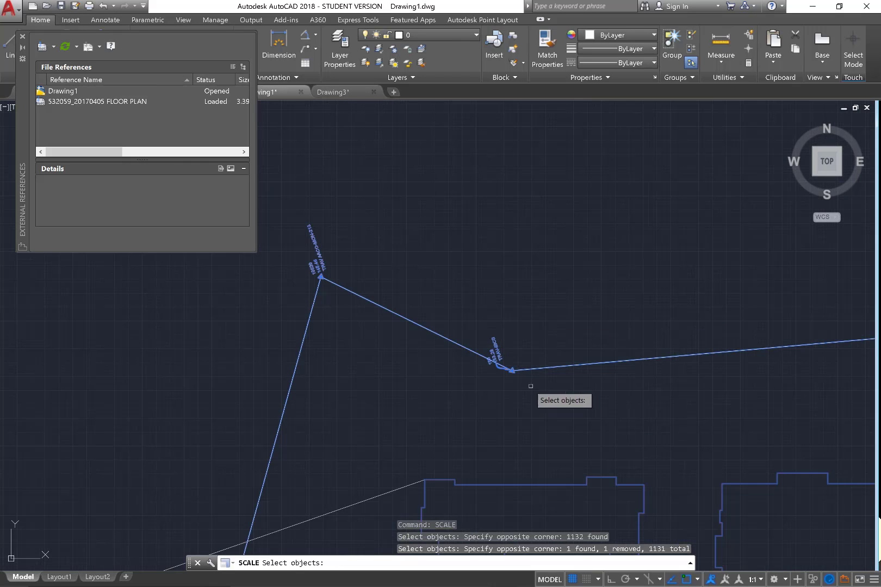
pyautogui.scroll(-6, 531, 387)
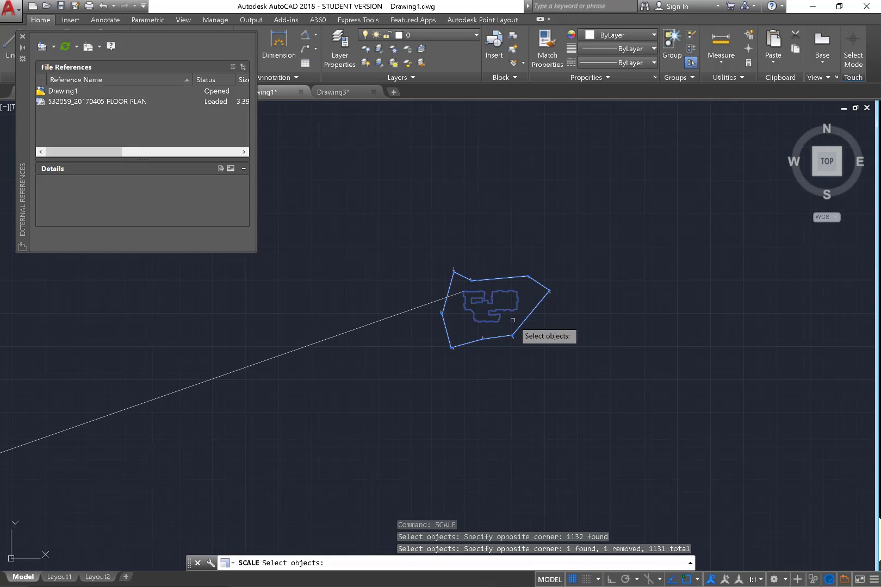
pyautogui.press('Return')
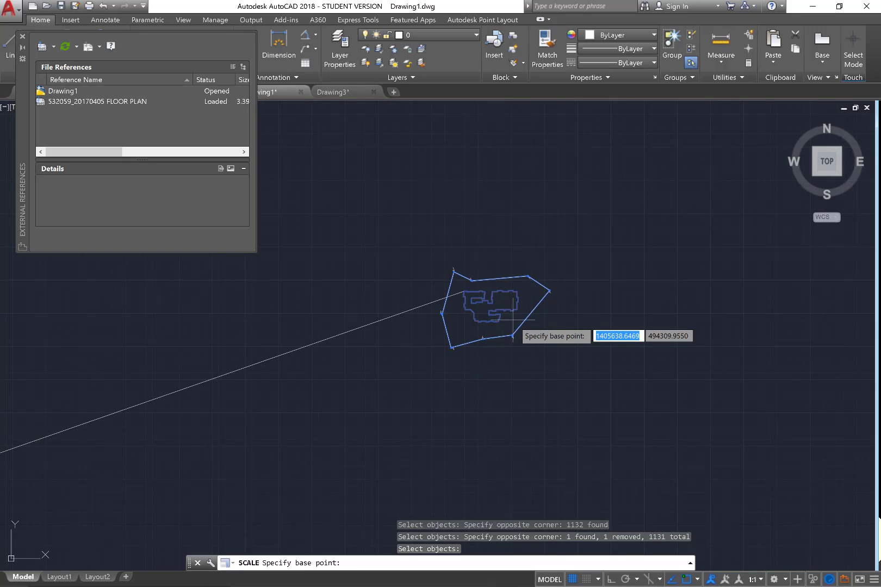
pyautogui.write('0,')
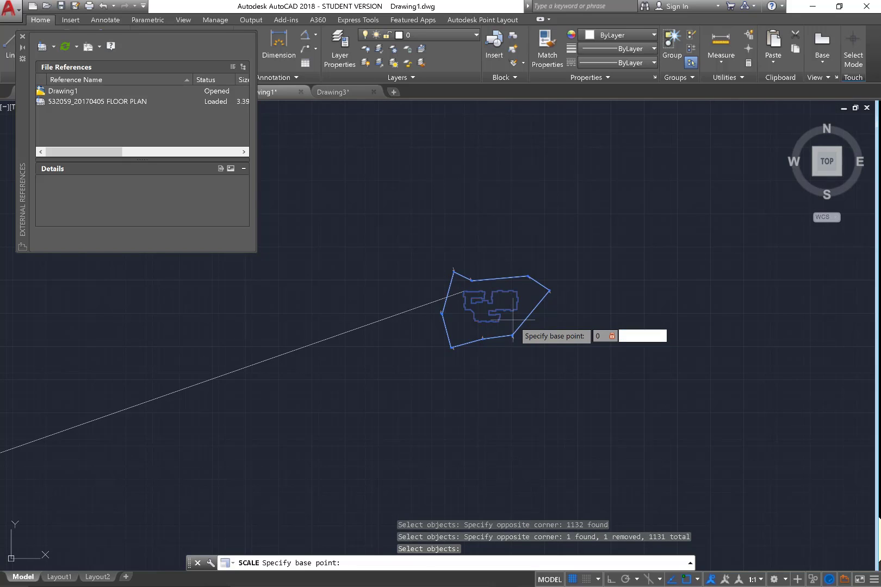
pyautogui.press('Return')
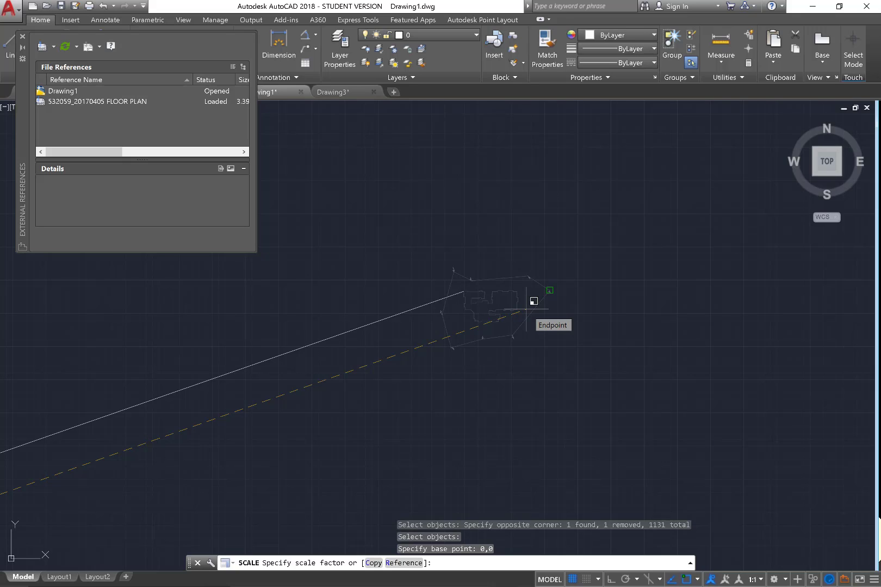
pyautogui.write('12')
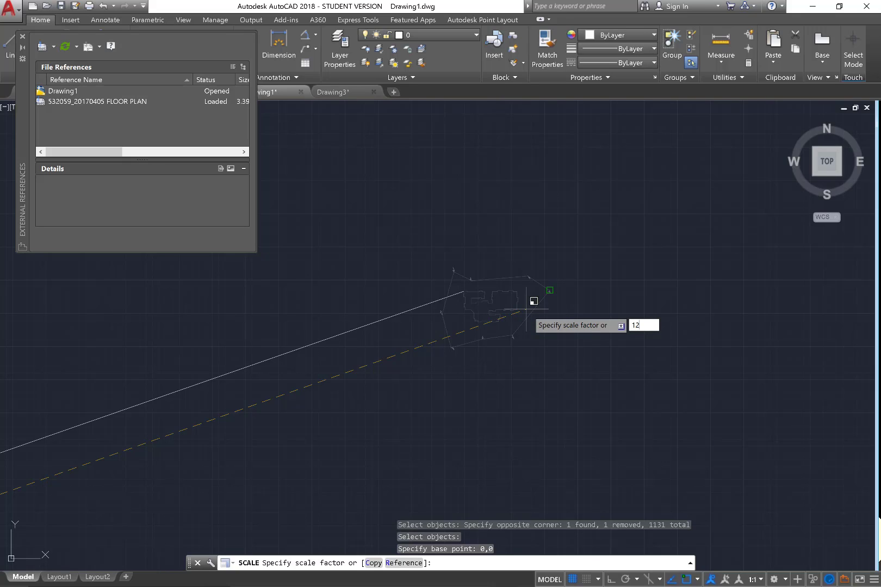
pyautogui.press('Return')
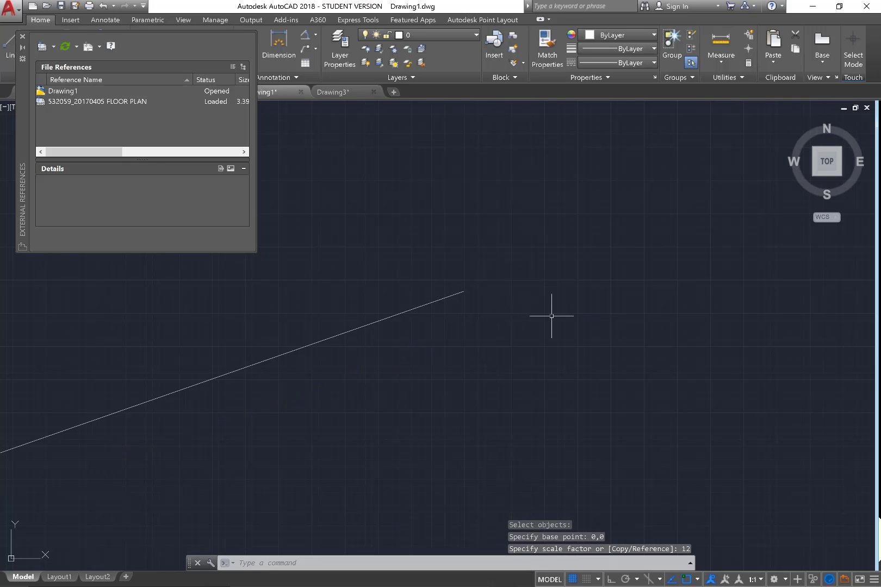
# Step: Examine the connecting line's two ends and the floor plan's surroundings to locate the scaled traverse and building outline
pyautogui.scroll(-5, 540, 254)
pyautogui.scroll(-4, 543, 257)
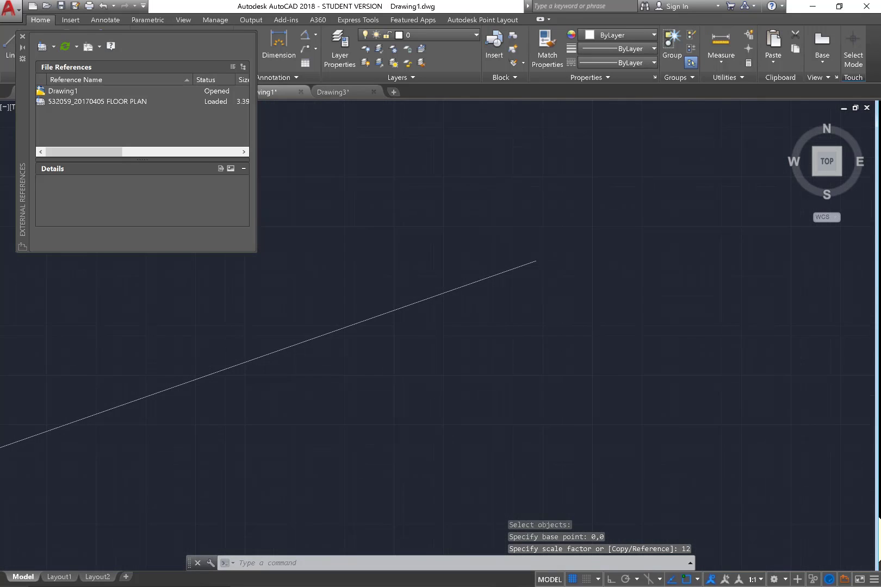
pyautogui.scroll(-4, 553, 262)
pyautogui.scroll(-6, 550, 264)
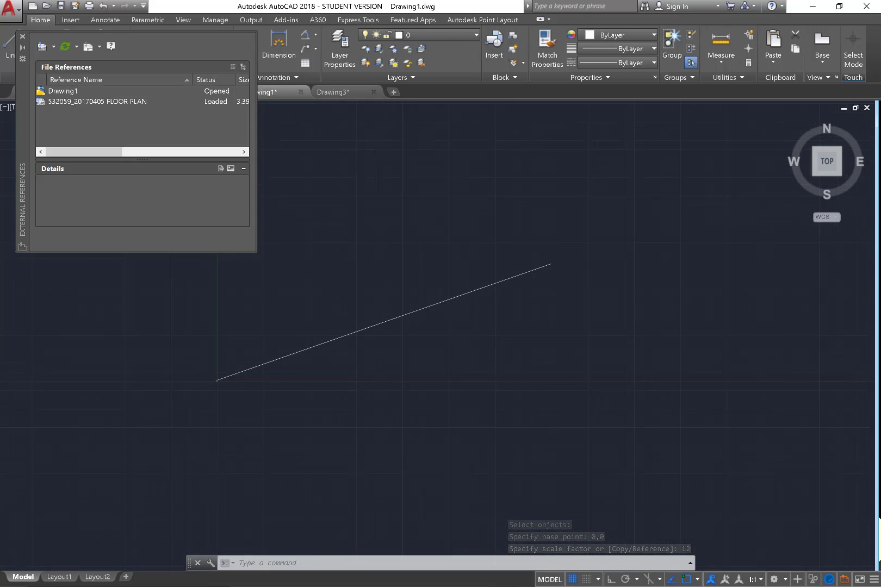
pyautogui.scroll(2, 423, 299)
pyautogui.scroll(3, 430, 329)
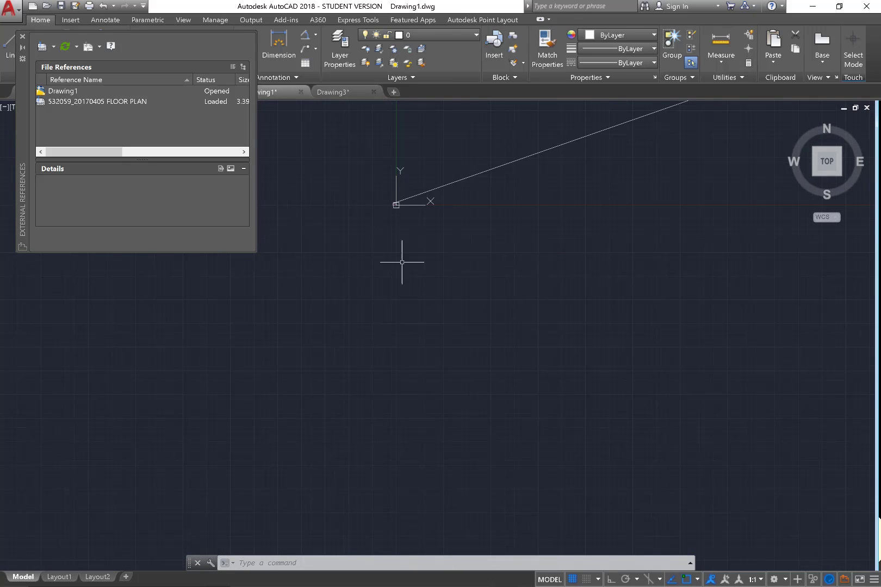
pyautogui.scroll(5, 391, 187)
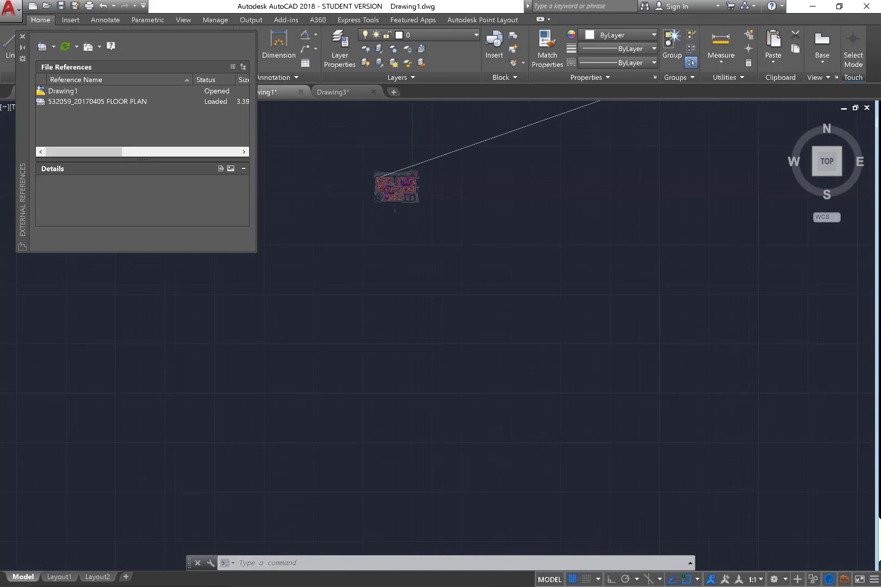
pyautogui.moveTo(447, 241); pyautogui.dragTo(484, 277, button='middle')
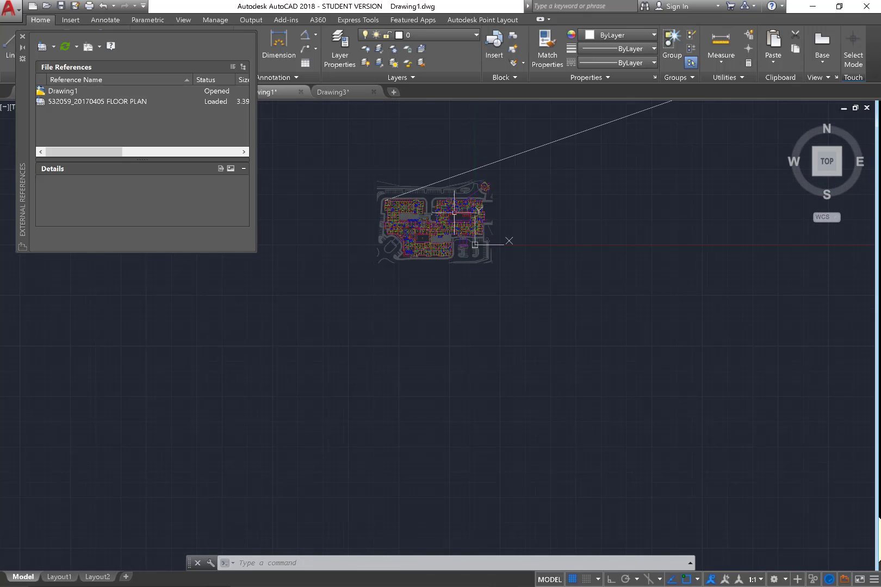
pyautogui.scroll(-4, 451, 250)
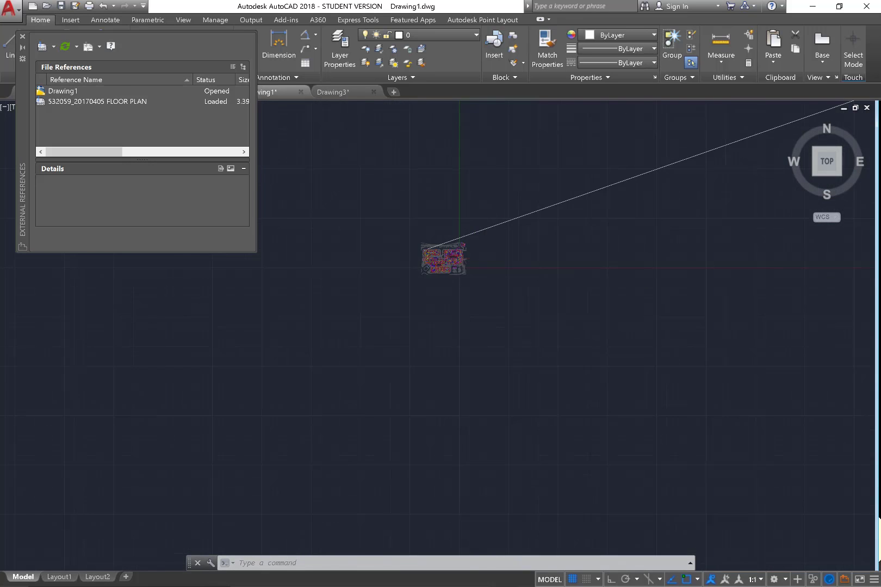
pyautogui.scroll(-3, 545, 249)
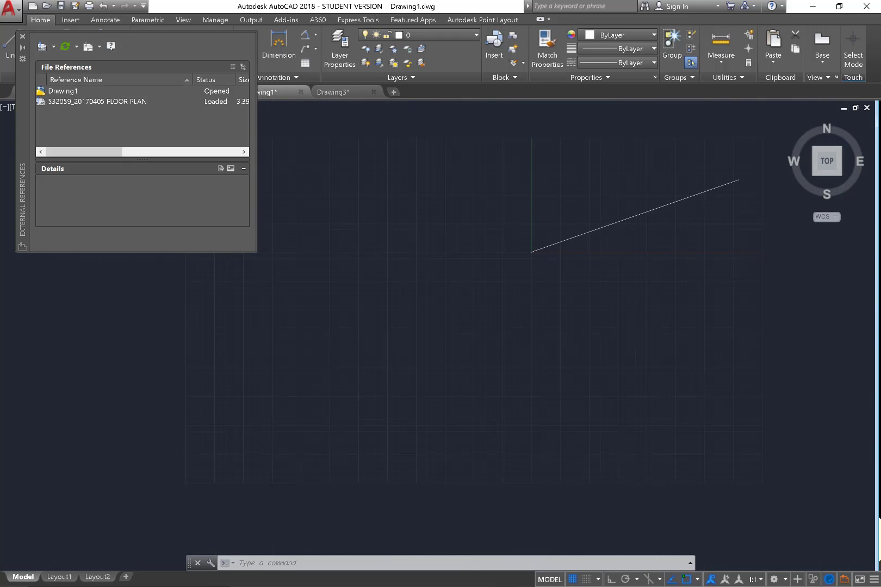
pyautogui.scroll(-4, 628, 324)
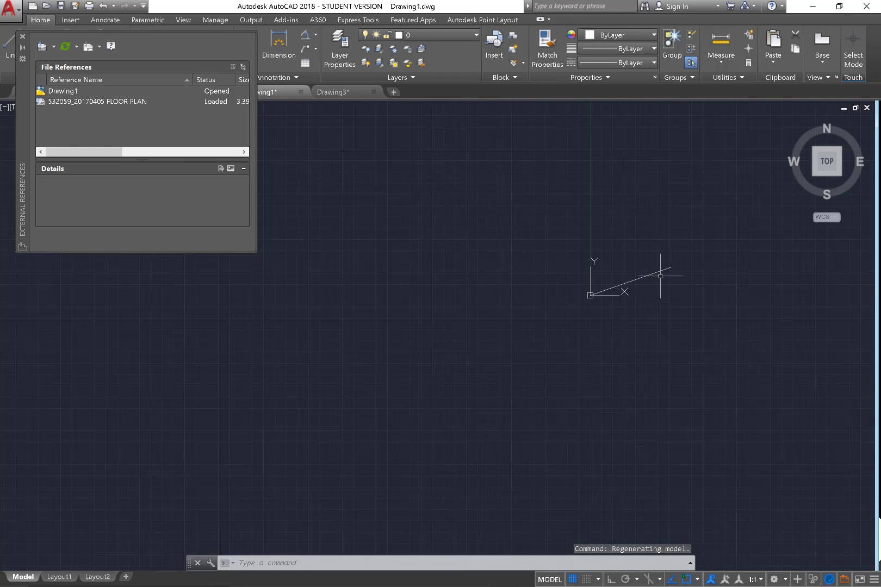
# Step: Zoom to the drawing extents and stretch the connecting line's far end to the scaled building outline's northwest corner
pyautogui.write('z')
pyautogui.press('Return')
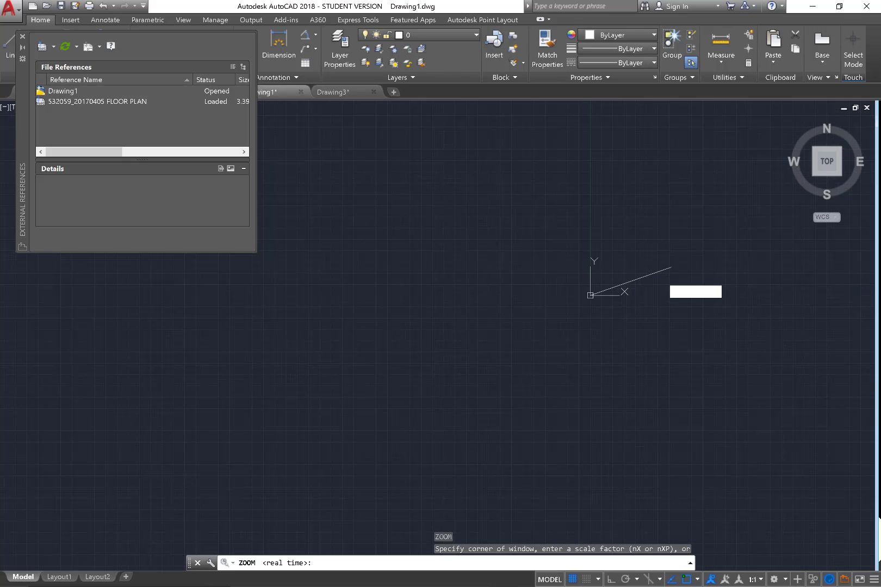
pyautogui.write('e')
pyautogui.press('Return')
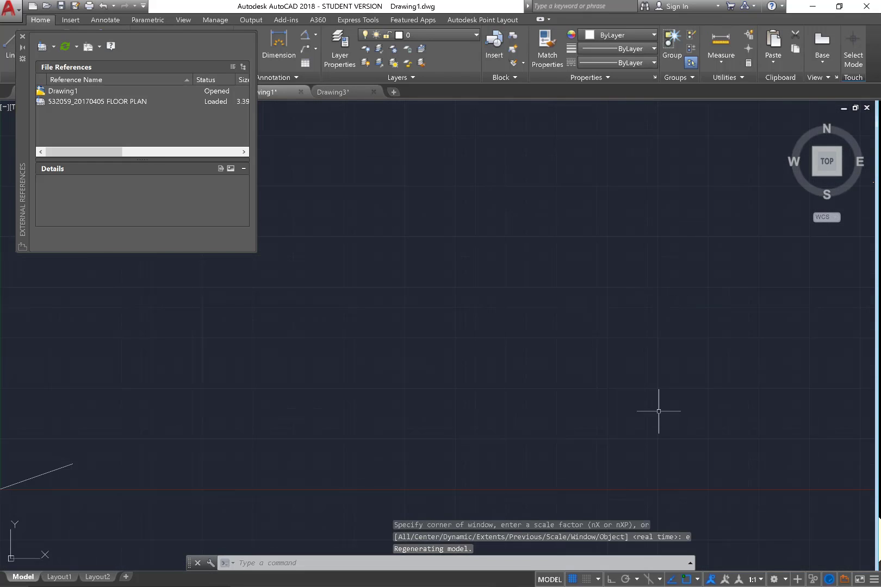
pyautogui.scroll(-1, 614, 346)
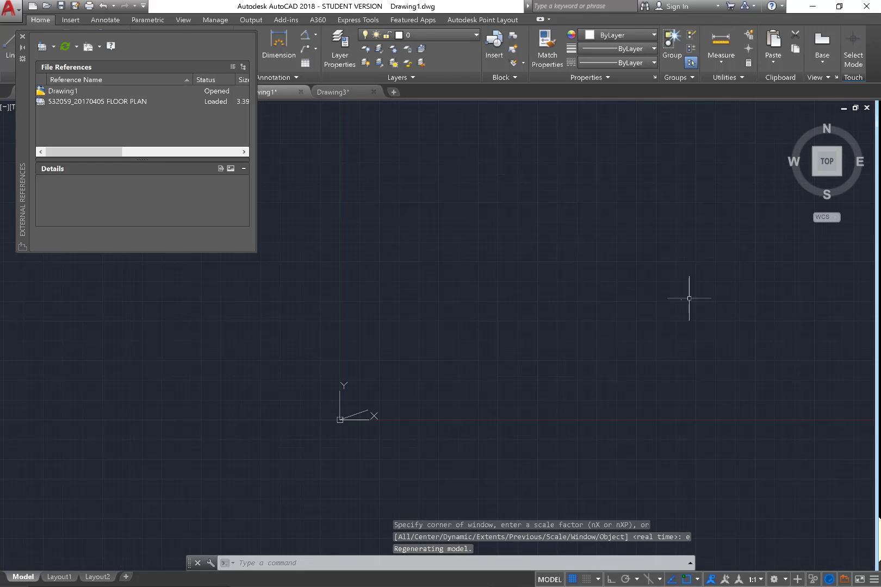
pyautogui.click(361, 412)
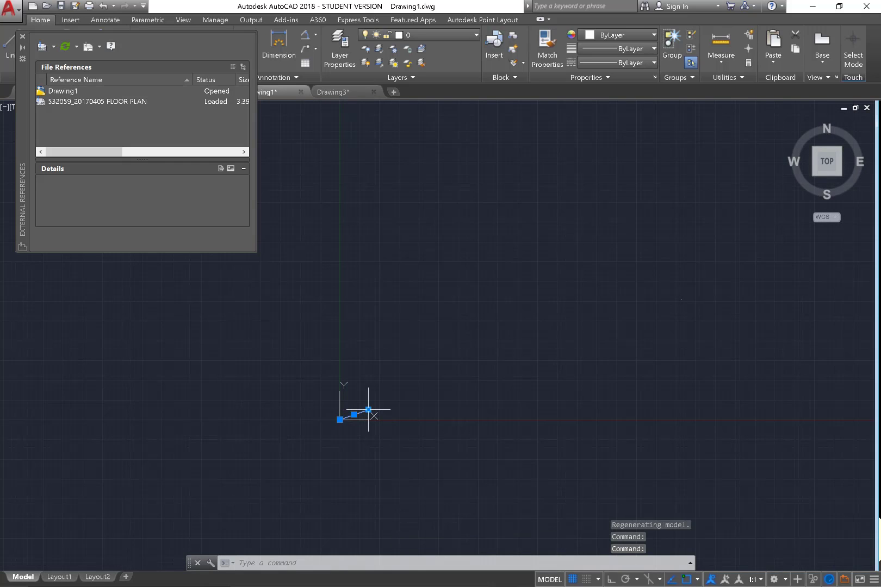
pyautogui.click(369, 409)
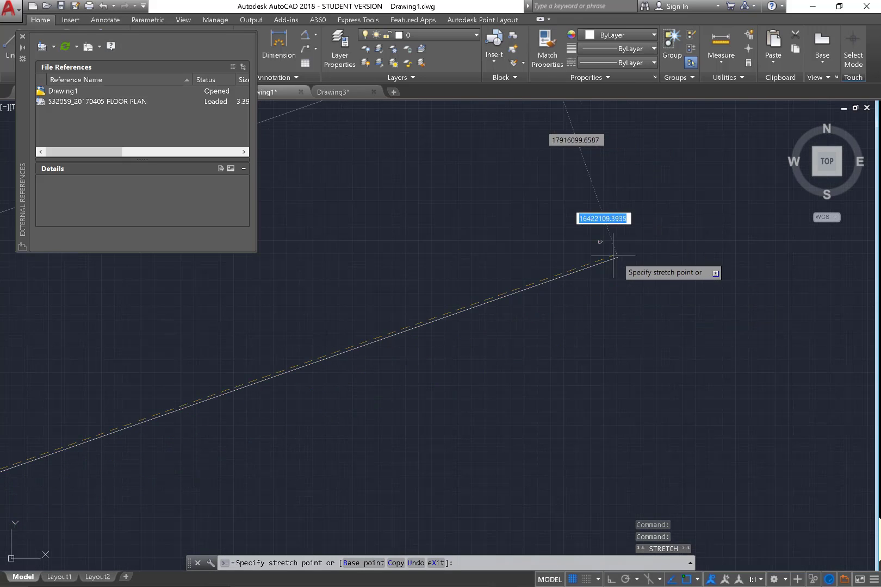
pyautogui.scroll(1, 603, 238)
pyautogui.scroll(5, 535, 199)
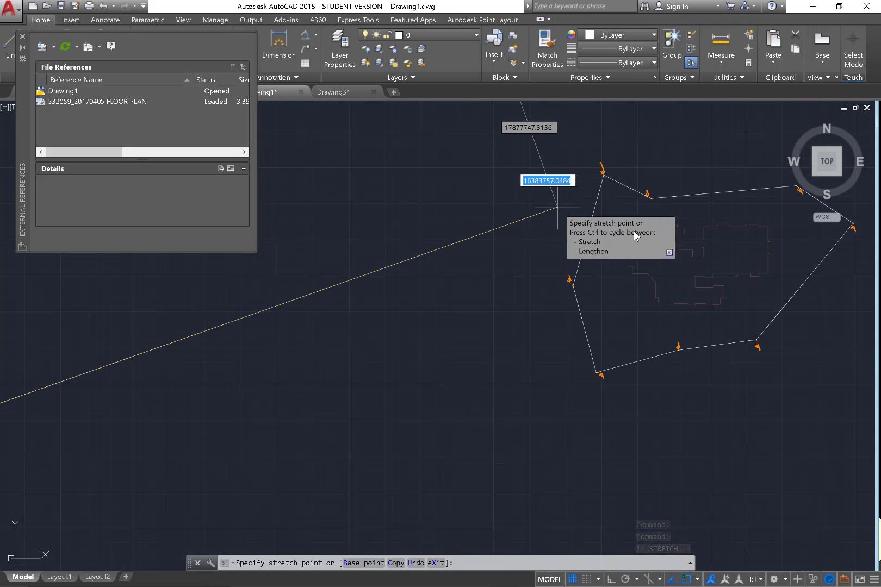
pyautogui.scroll(8, 641, 212)
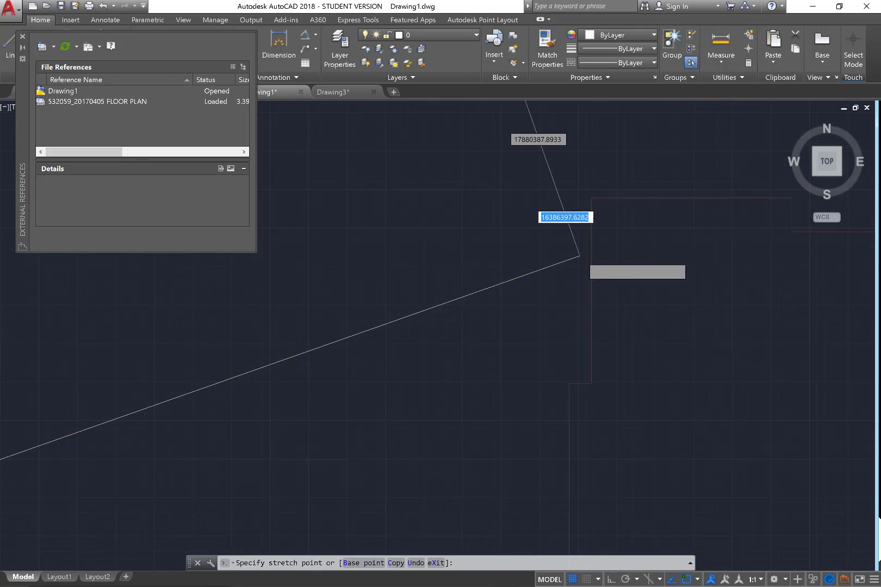
pyautogui.click(596, 163)
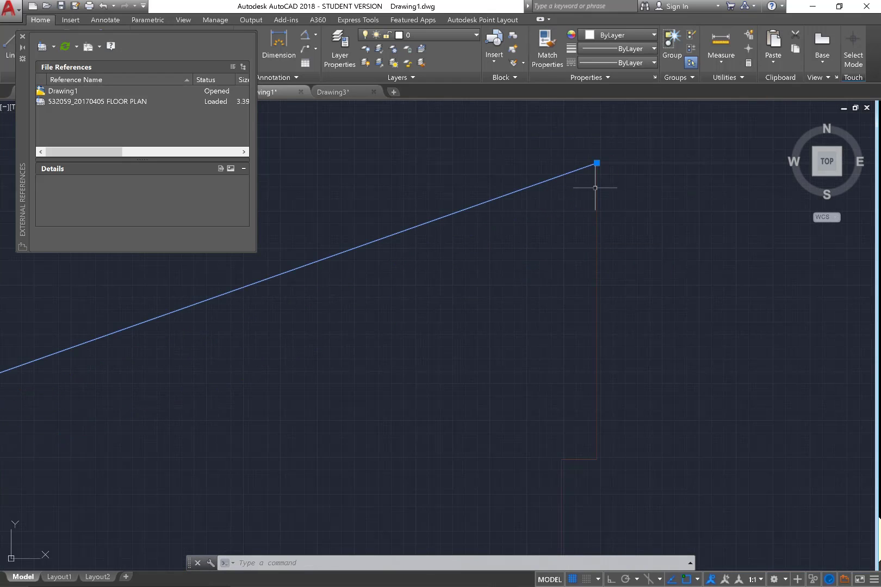
pyautogui.press('Escape')
pyautogui.press('Escape')
pyautogui.press('Escape')
# Step: Move the scaled traverse and building outline, excluding the connecting line, from the outline's northwest corner to the connecting line's floor plan end
pyautogui.scroll(-5, 498, 195)
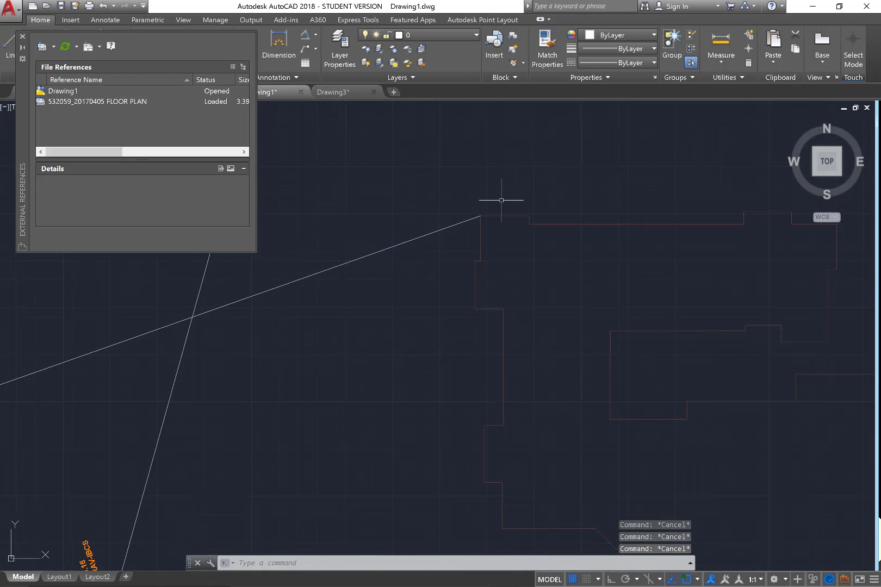
pyautogui.scroll(-6, 490, 215)
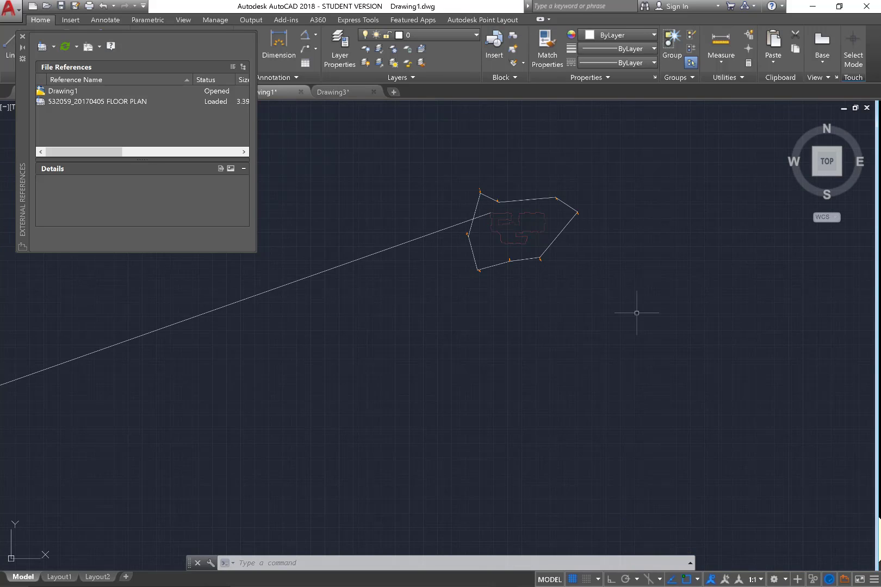
pyautogui.write('move')
pyautogui.press('Return')
pyautogui.click(636, 313)
pyautogui.click(441, 146)
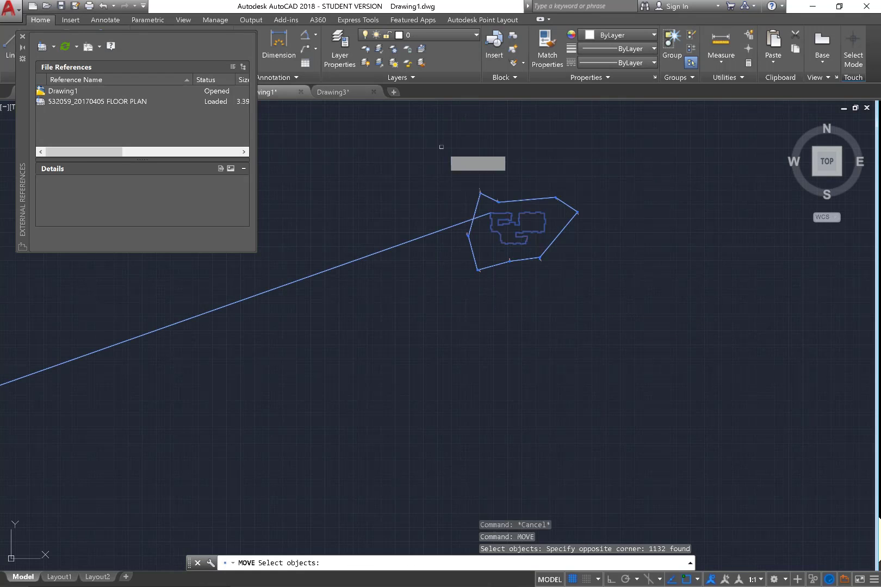
pyautogui.click(428, 257)
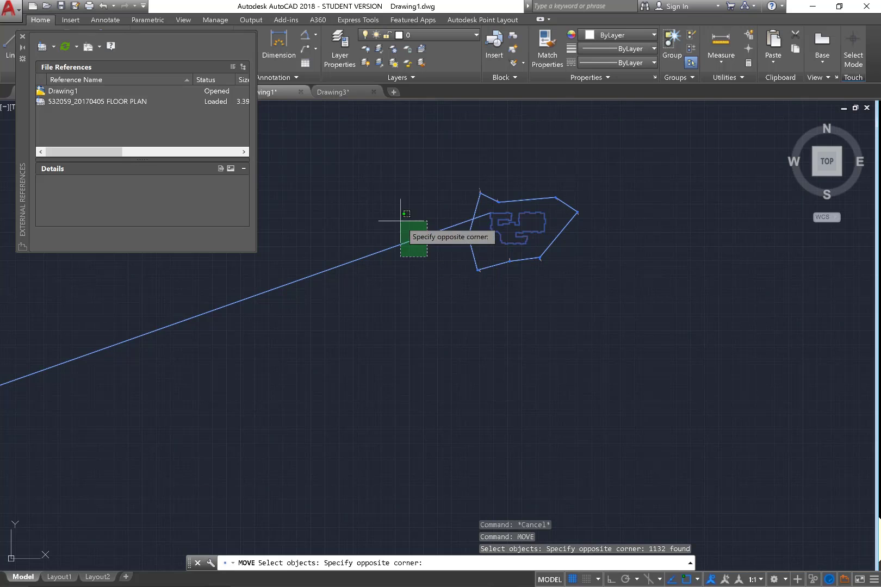
pyautogui.keyDown('shift'); pyautogui.click(401, 221); pyautogui.keyUp('shift')
pyautogui.scroll(-5, 579, 207)
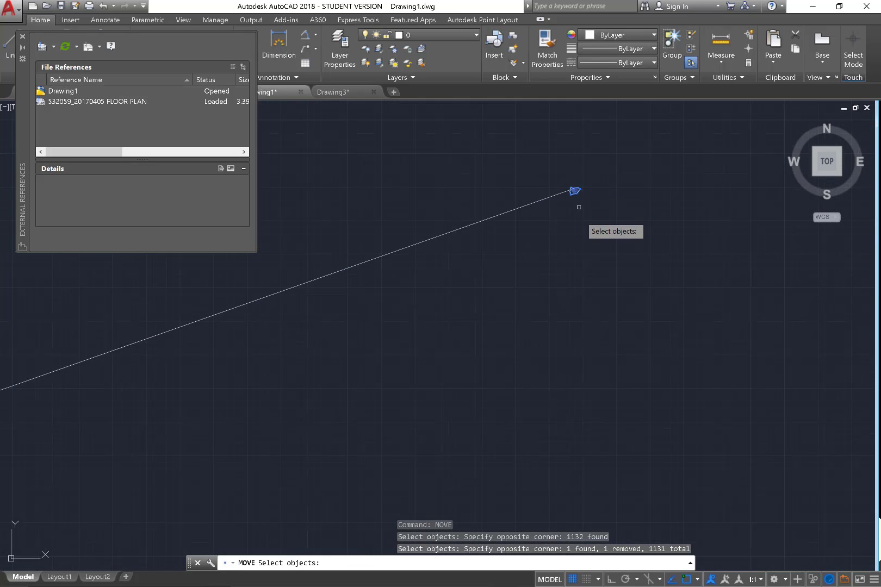
pyautogui.scroll(-2, 576, 210)
pyautogui.press('Return')
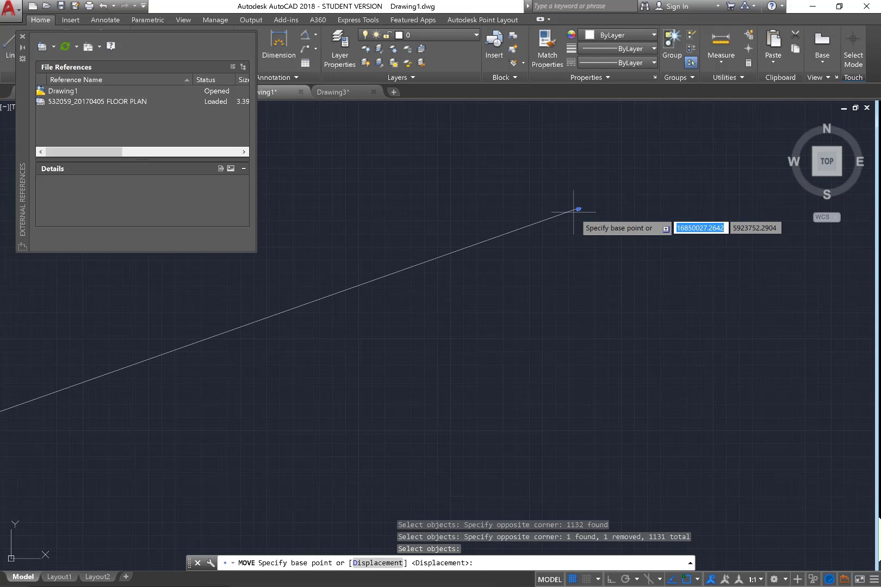
pyautogui.click(574, 210)
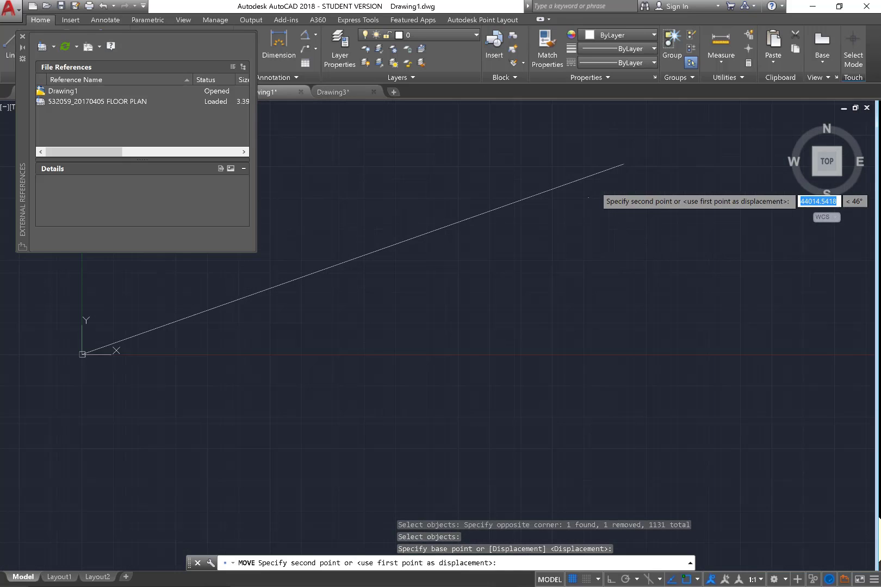
pyautogui.scroll(-2, 623, 165)
pyautogui.scroll(-3, 433, 305)
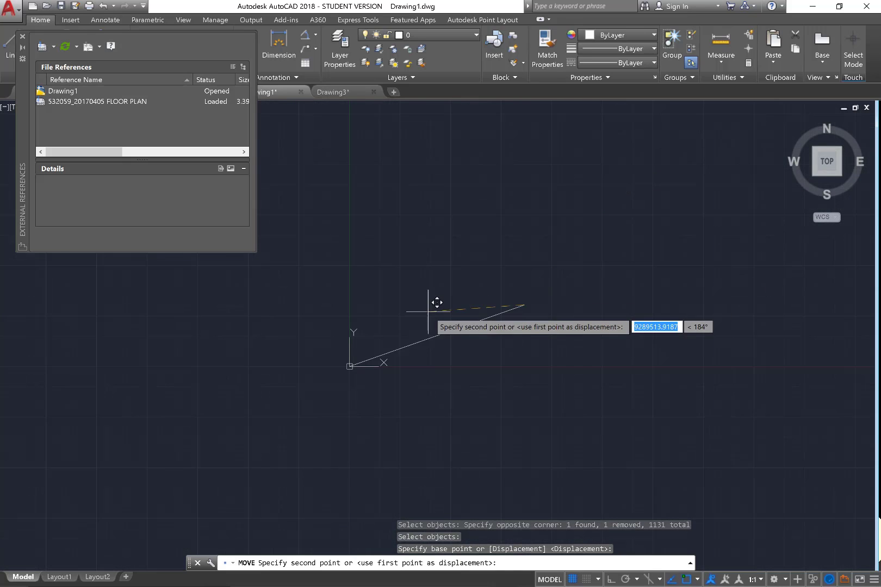
pyautogui.click(382, 356)
# Step: Inspect how the moved traverse and building outline fit the floor plan around its northwest corner
pyautogui.scroll(3, 355, 362)
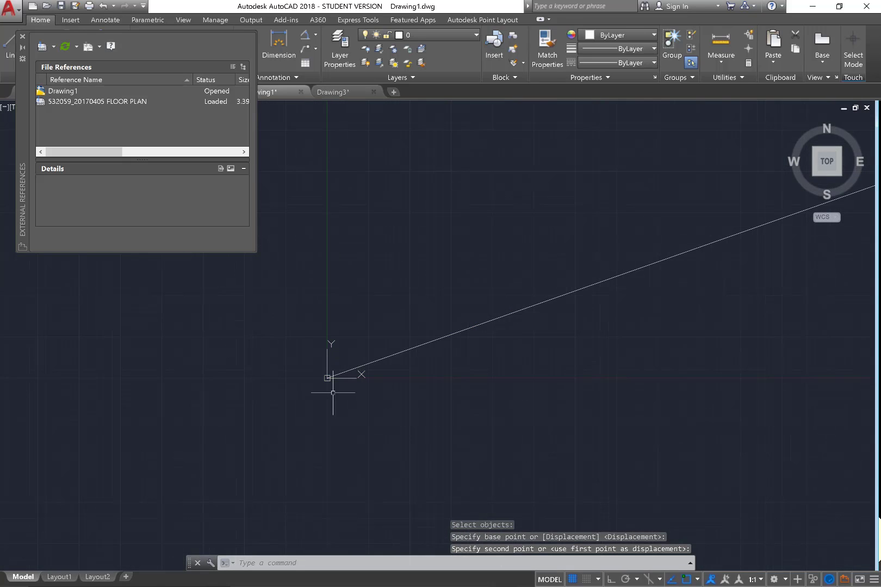
pyautogui.scroll(1, 314, 381)
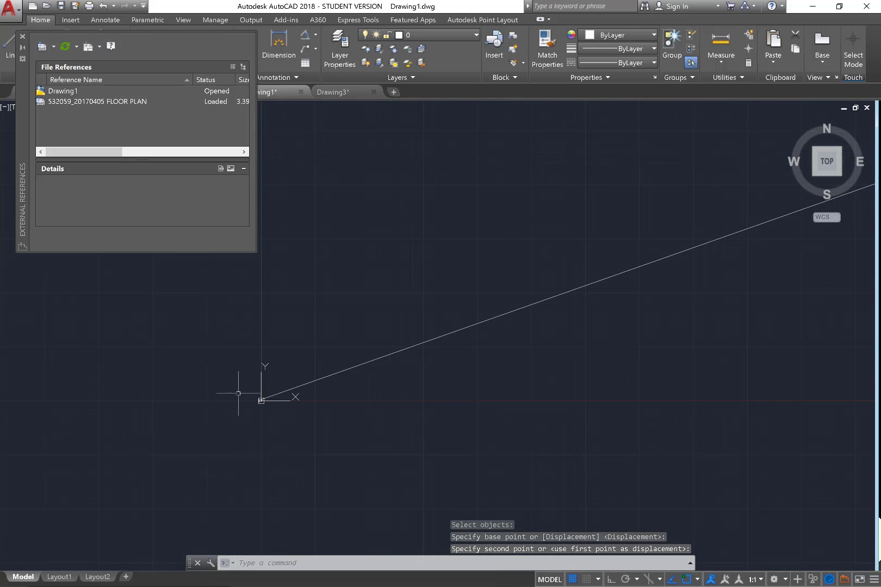
pyautogui.scroll(4, 253, 394)
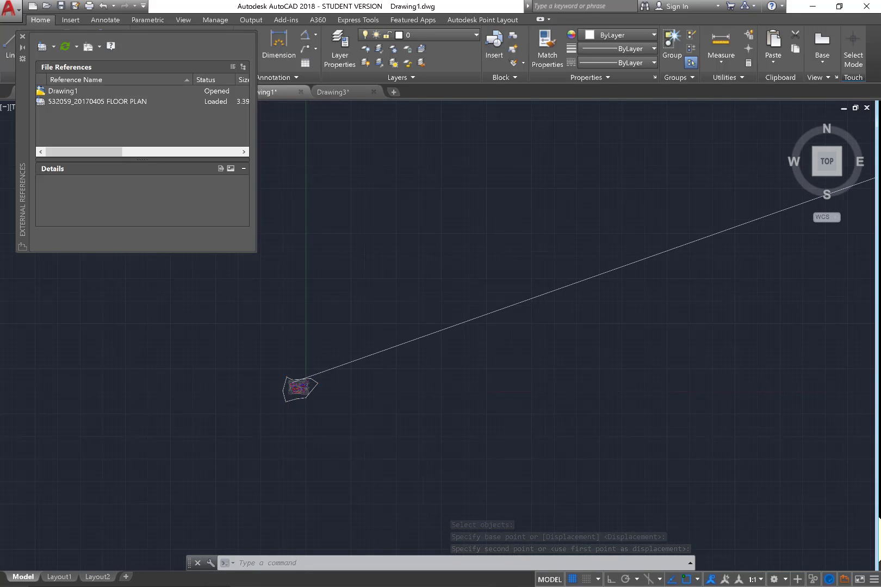
pyautogui.scroll(5, 313, 378)
pyautogui.scroll(1, 82, 409)
pyautogui.scroll(5, 83, 409)
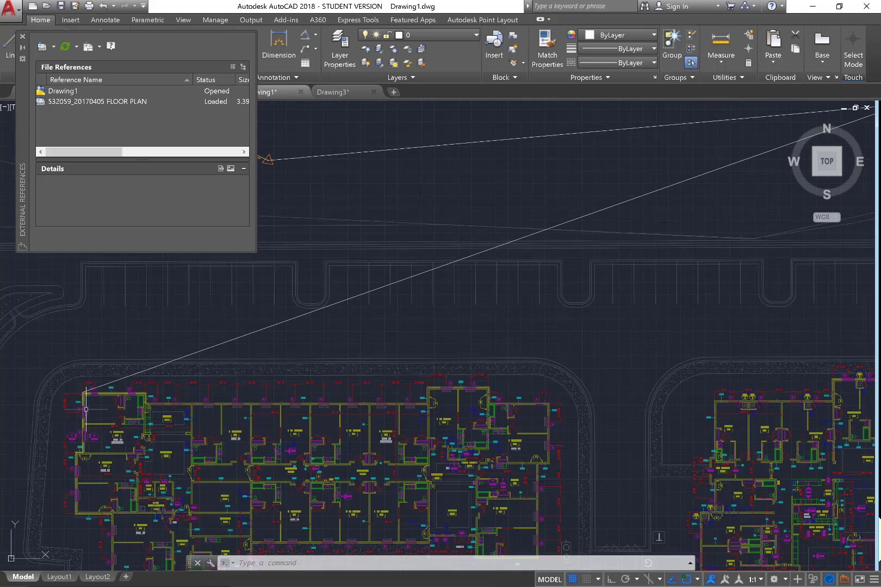
pyautogui.scroll(5, 190, 401)
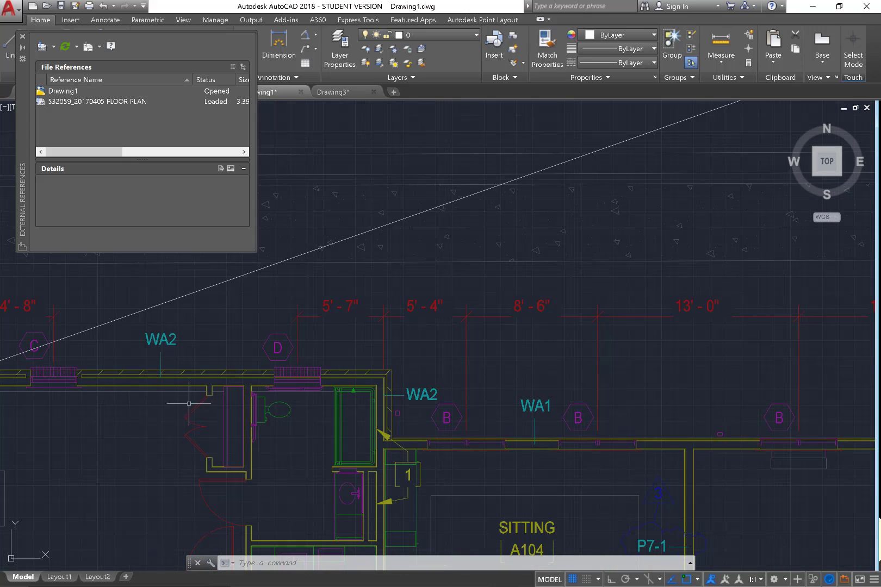
pyautogui.scroll(-4, 413, 326)
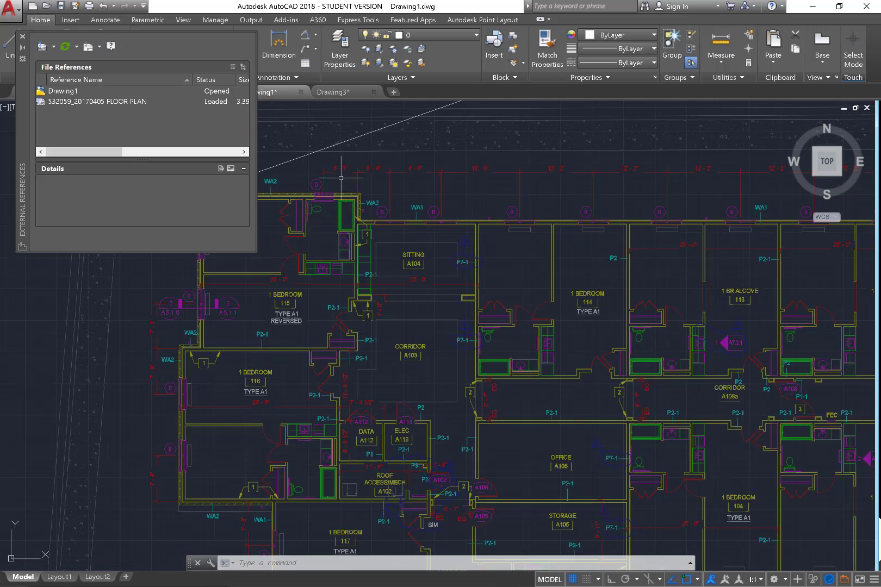
pyautogui.scroll(8, 359, 188)
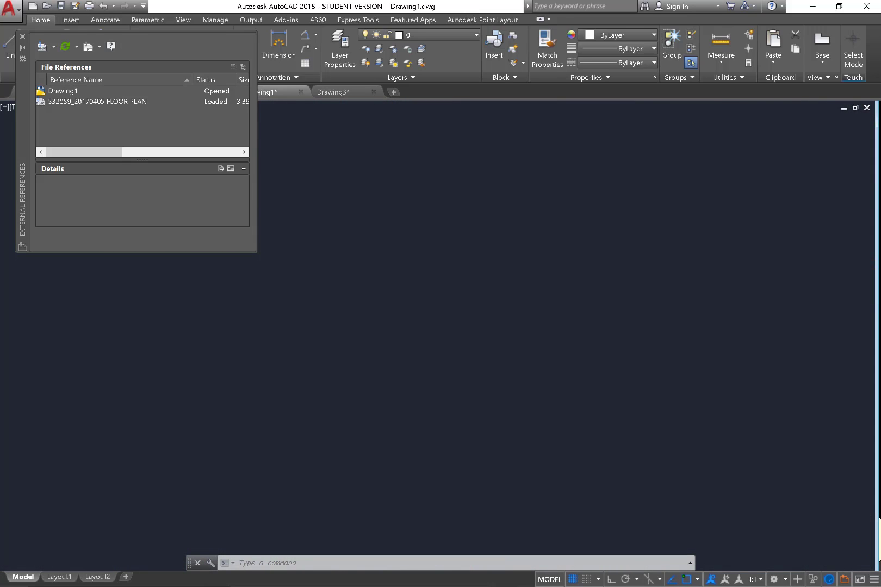
# Step: Draw a short line at about 55° outward from the exterior wall's outer corner beside the WA2 label
pyautogui.scroll(-3, 441, 353)
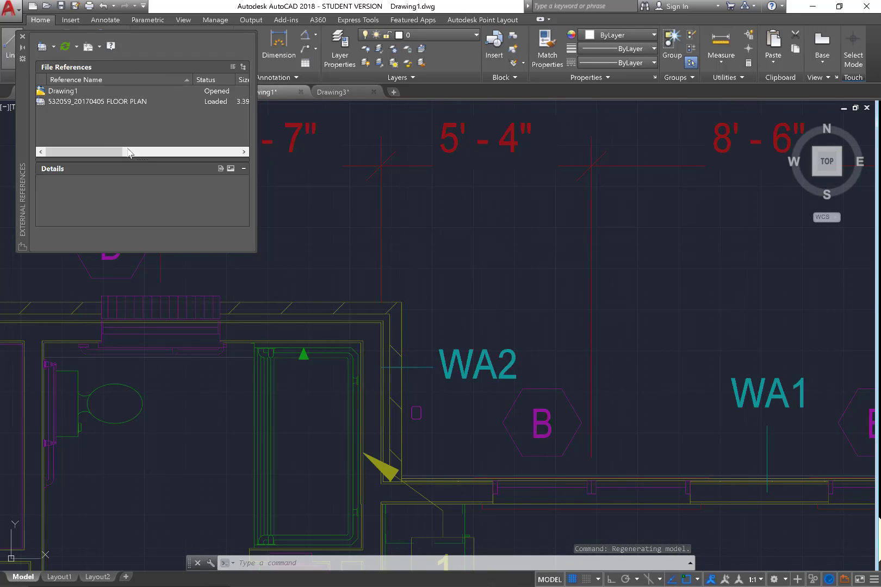
pyautogui.click(10, 46)
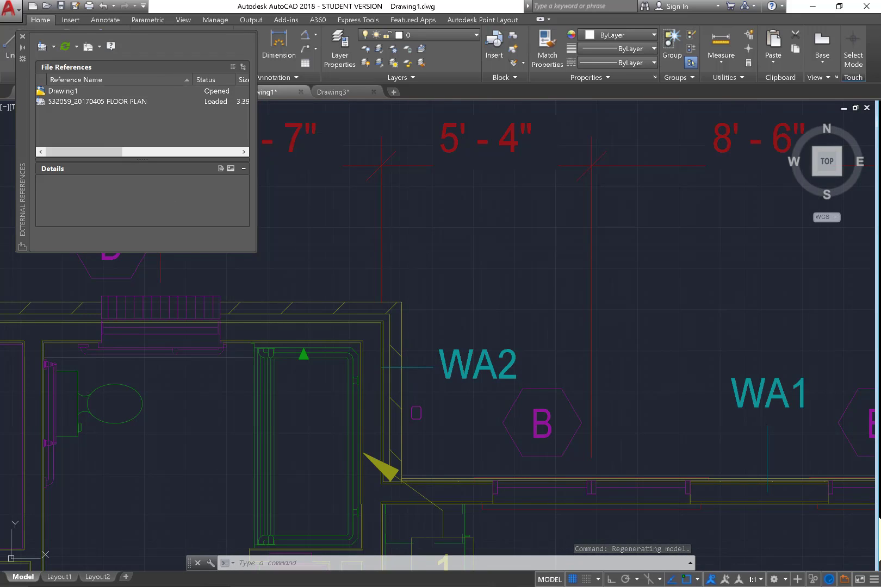
pyautogui.click(401, 302)
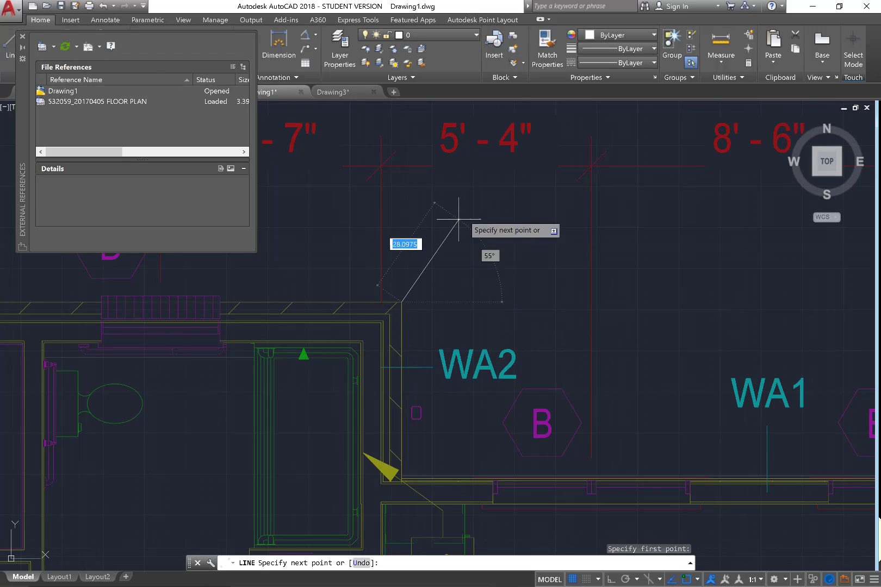
pyautogui.click(490, 176)
pyautogui.press('Escape')
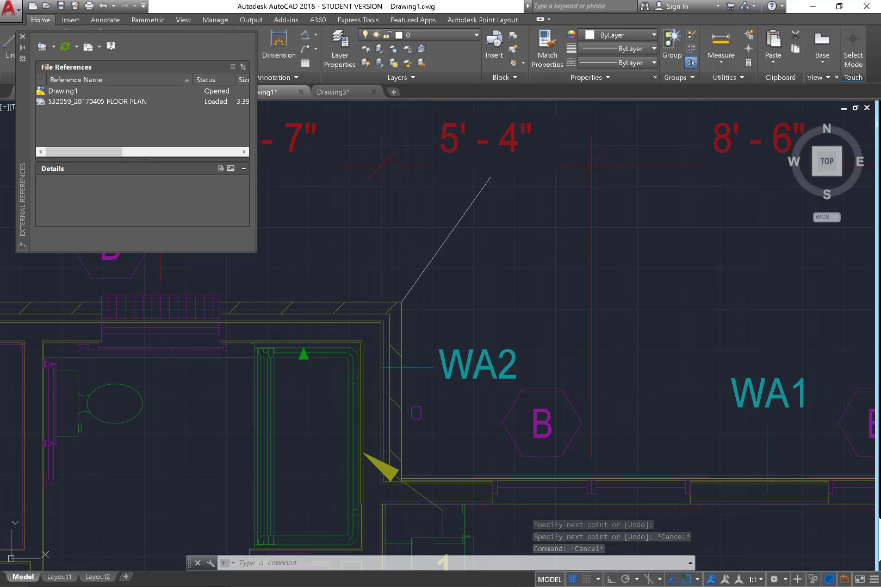
# Step: Hide both overlapping copies of the floor plan reference and check the short line's start against the building outline's corner
pyautogui.click(98, 101)
pyautogui.rightClick(440, 138)
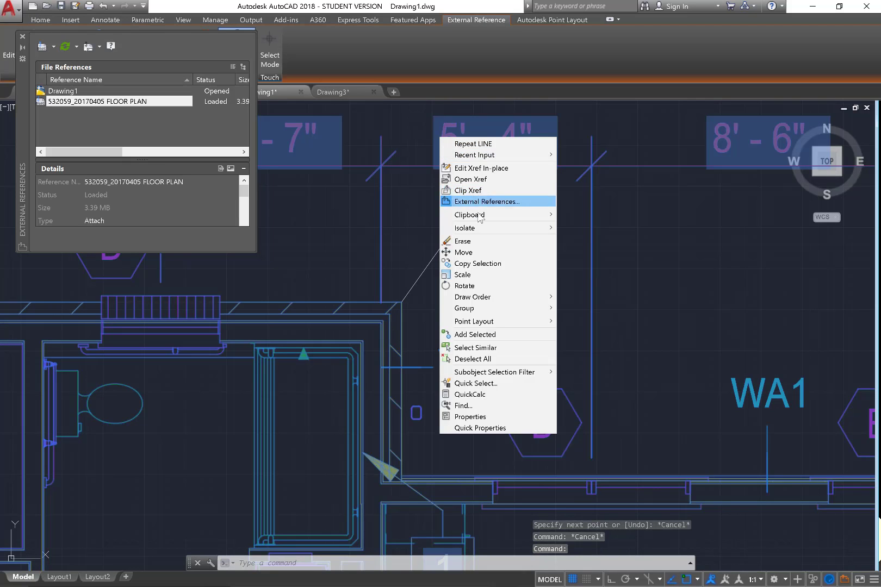
pyautogui.moveTo(488, 229)
pyautogui.click(389, 240)
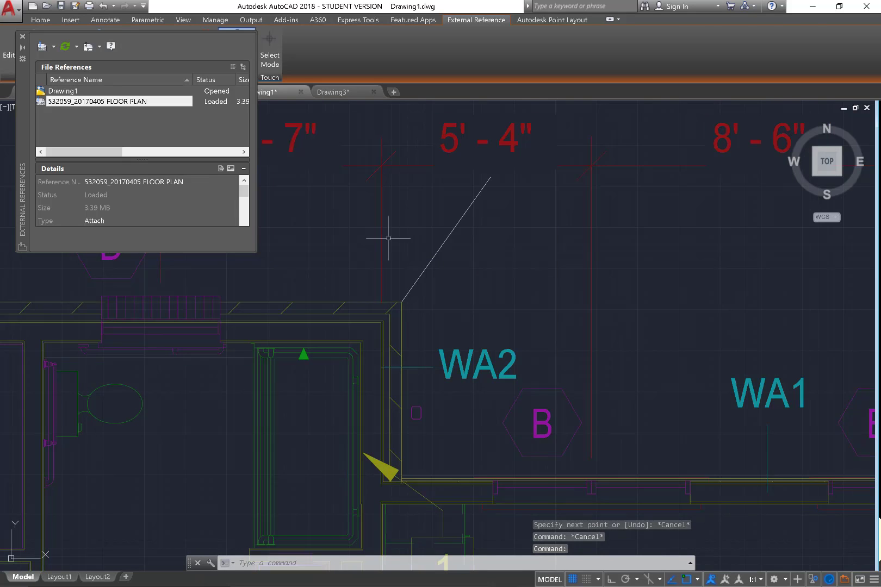
pyautogui.click(444, 148)
pyautogui.rightClick(436, 157)
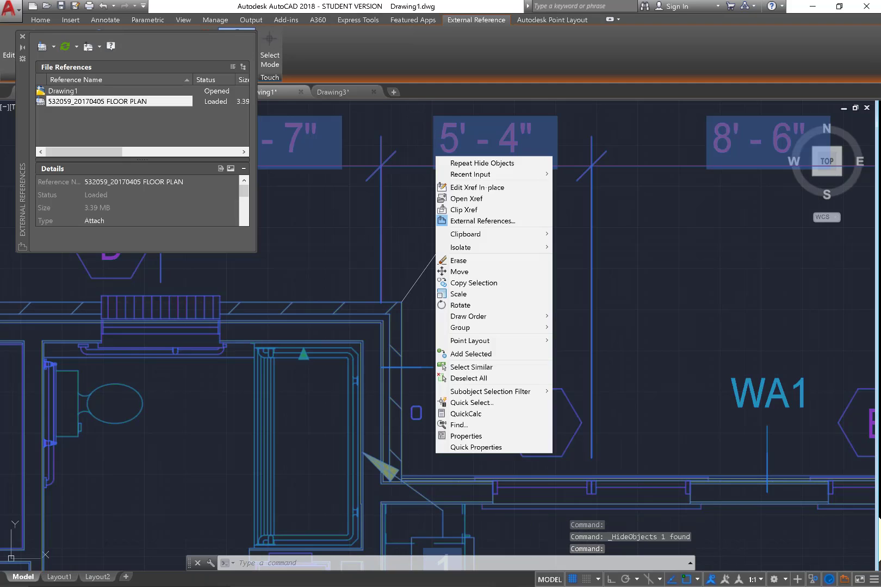
pyautogui.moveTo(462, 249)
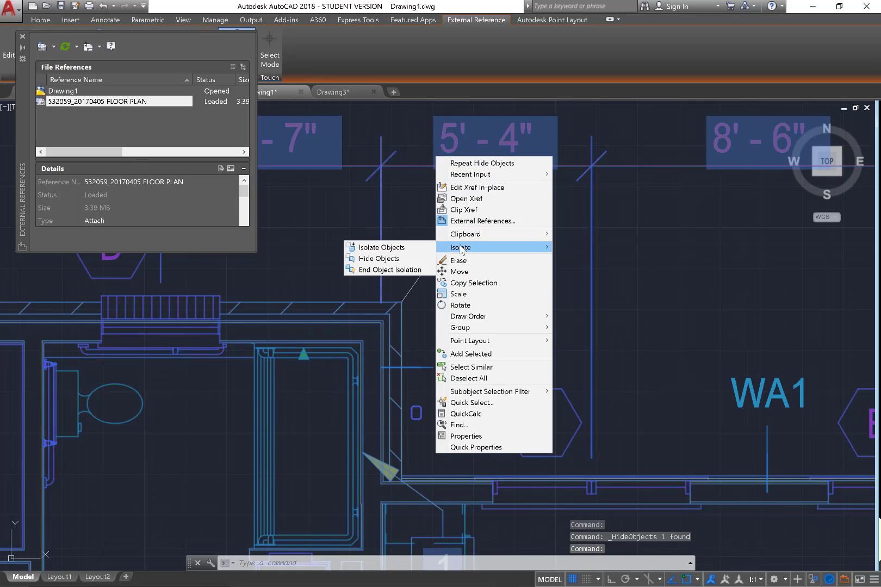
pyautogui.click(398, 262)
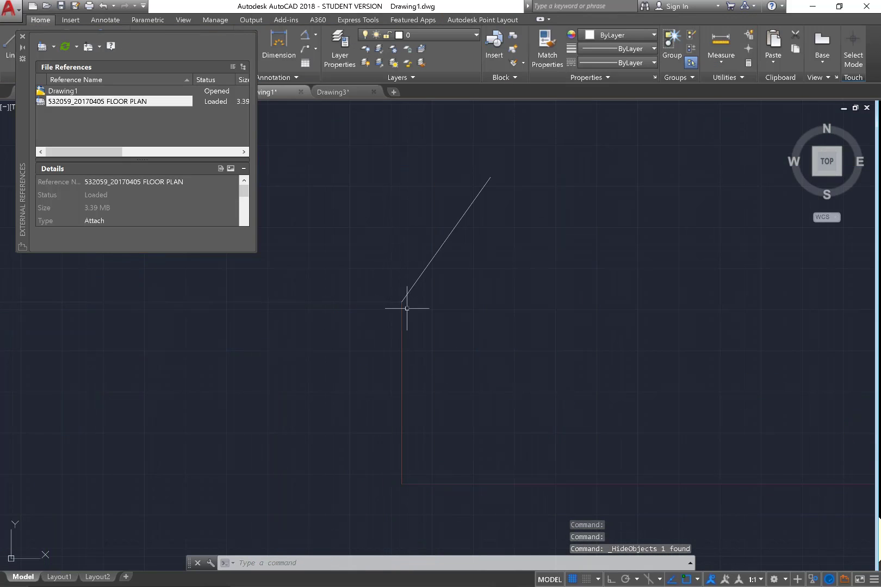
pyautogui.scroll(-6, 488, 298)
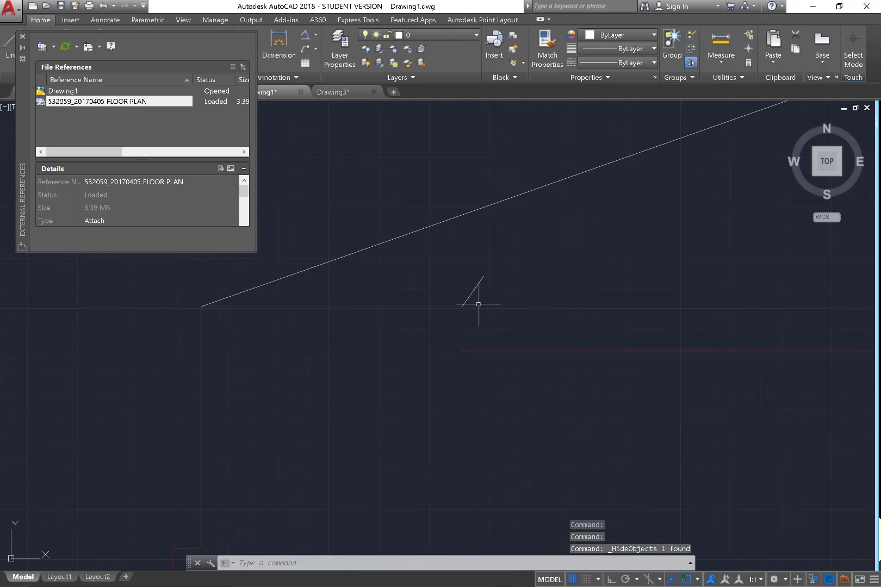
pyautogui.scroll(2, 478, 325)
pyautogui.scroll(-2, 468, 305)
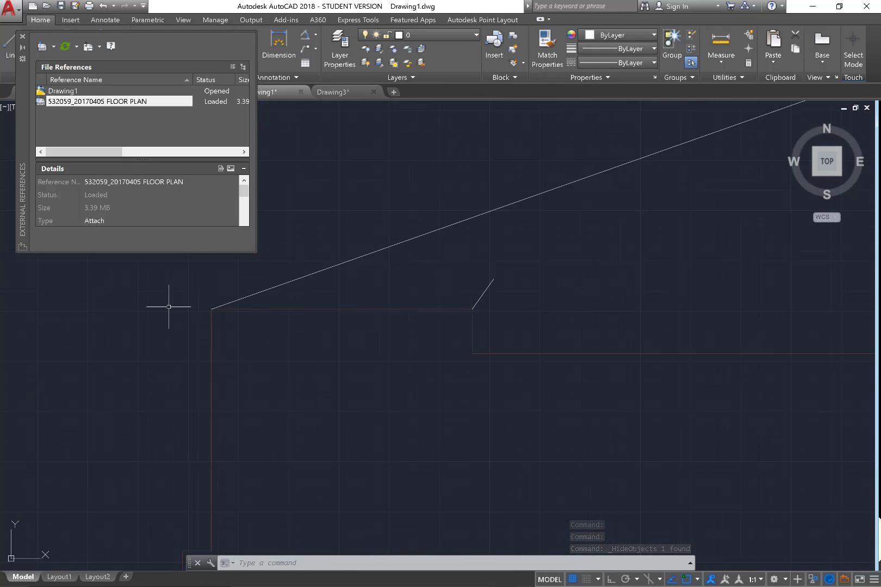
# Step: Inspect the building outline's southeast wing without the floor plan, and undo the hiding of the floor plan reference
pyautogui.scroll(-6, 316, 296)
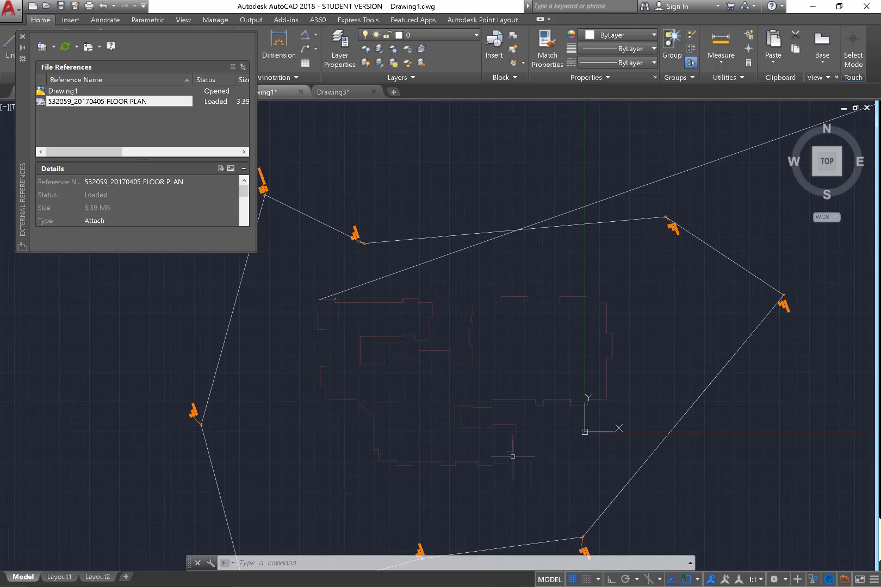
pyautogui.scroll(8, 513, 457)
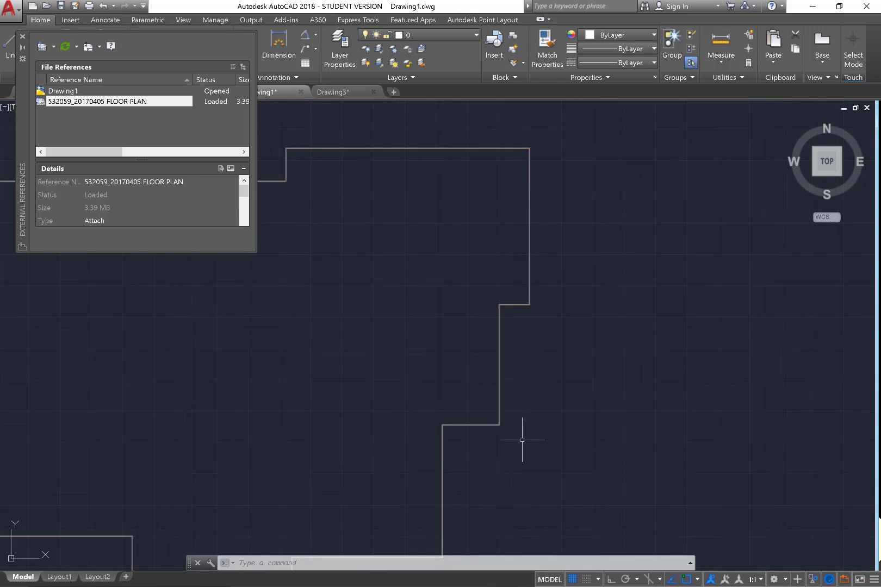
pyautogui.rightClick(609, 405)
pyautogui.click(540, 401)
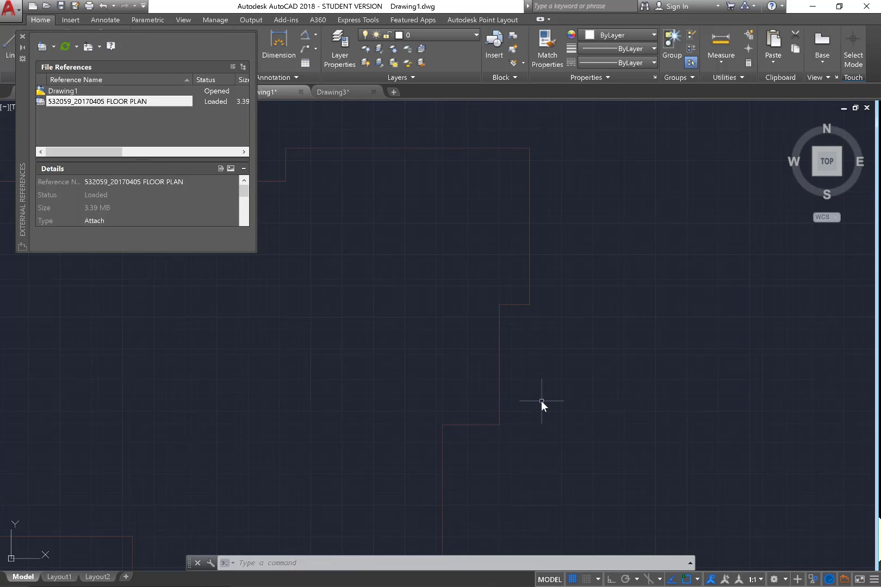
pyautogui.hotkey('ctrl', 'z')
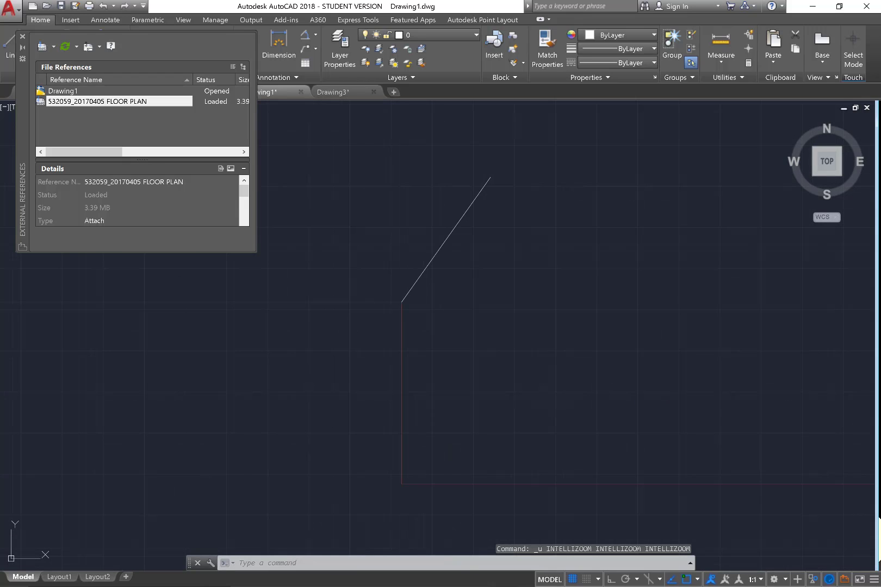
pyautogui.hotkey('ctrl', 'z')
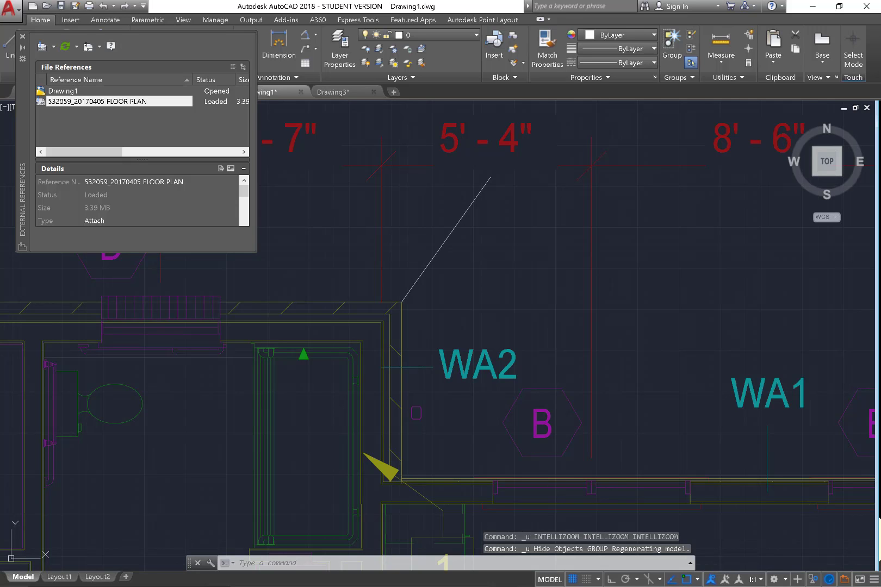
# Step: Draw a short line outward to the southeast from the outer exterior wall corner at the south wing's southeast end
pyautogui.scroll(-1, 264, 378)
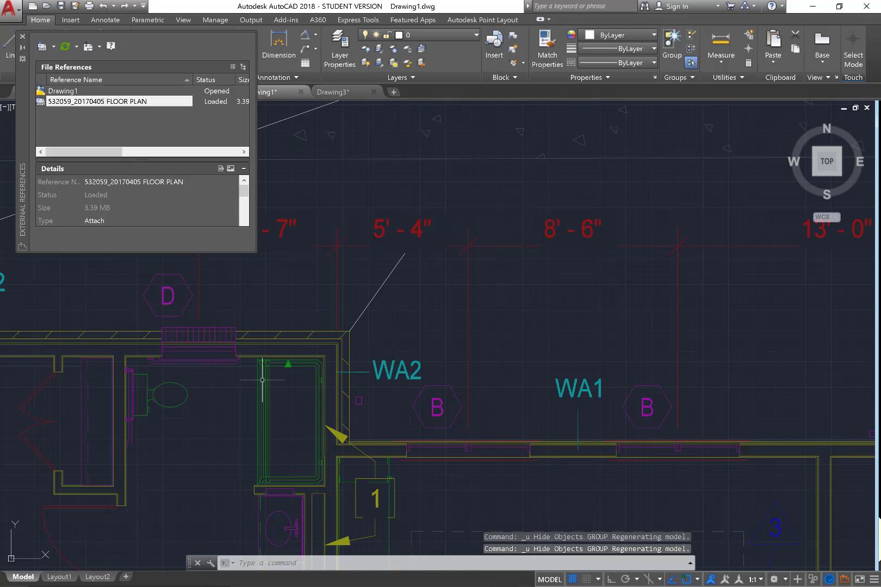
pyautogui.scroll(-3, 359, 209)
pyautogui.scroll(-2, 537, 328)
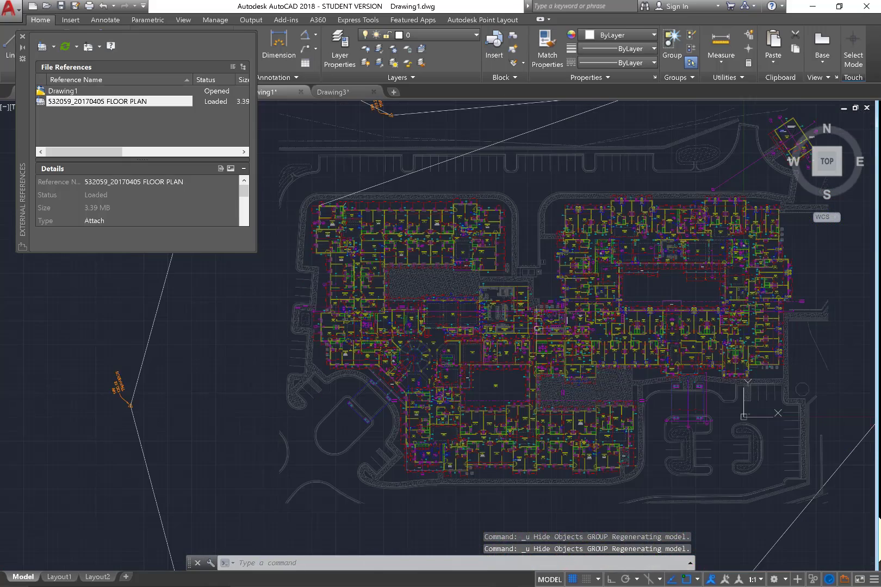
pyautogui.scroll(10, 631, 467)
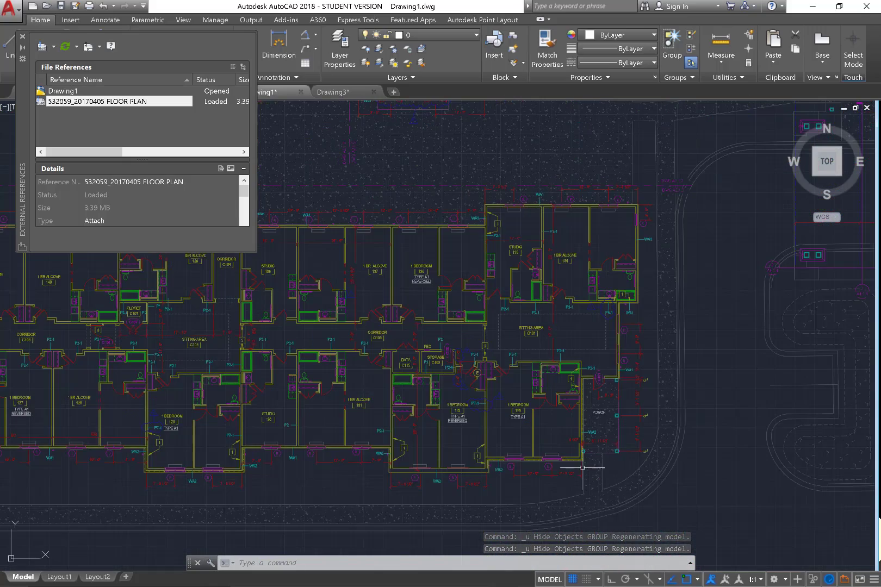
pyautogui.scroll(8, 580, 476)
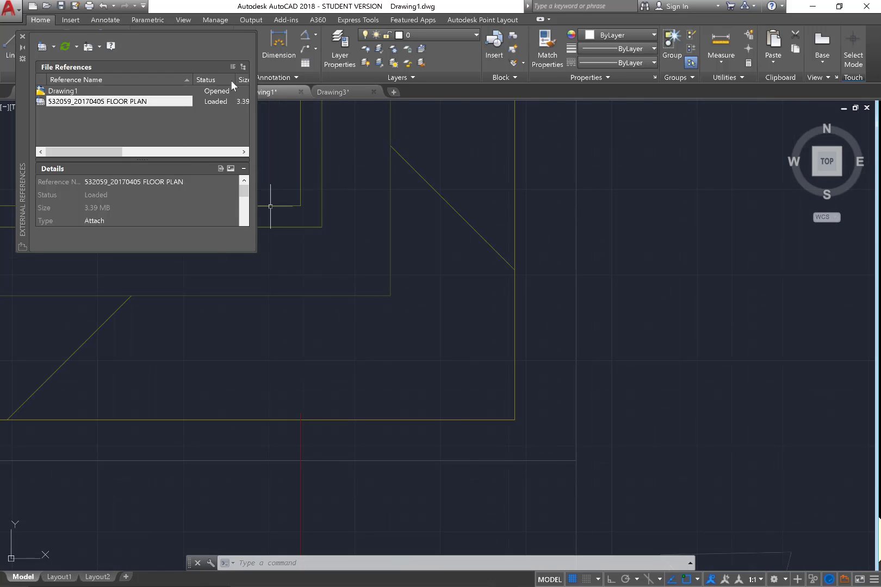
pyautogui.click(8, 42)
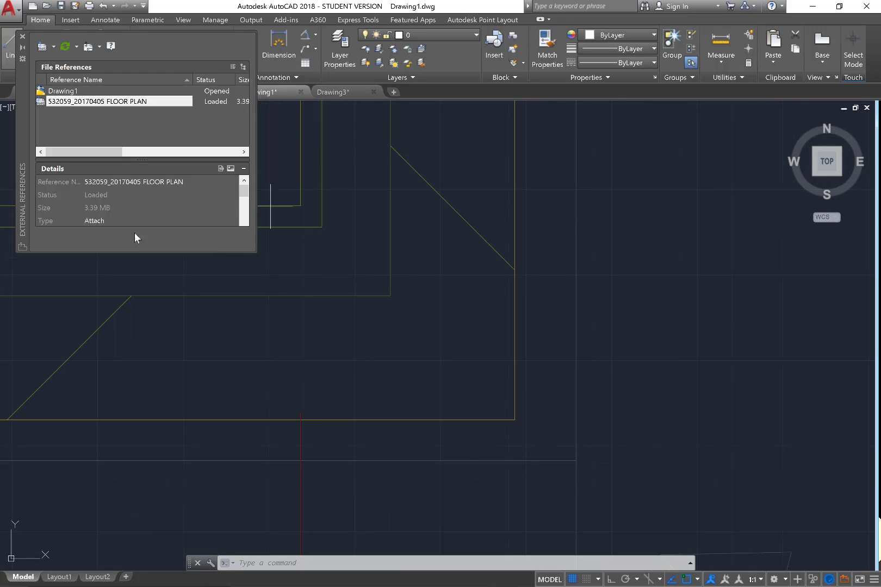
pyautogui.click(514, 420)
pyautogui.click(728, 508)
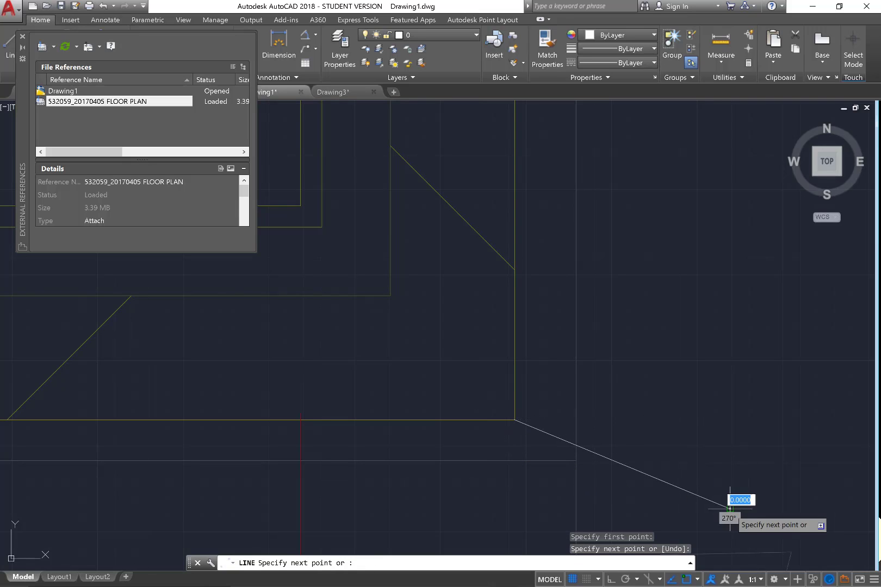
pyautogui.press('Escape')
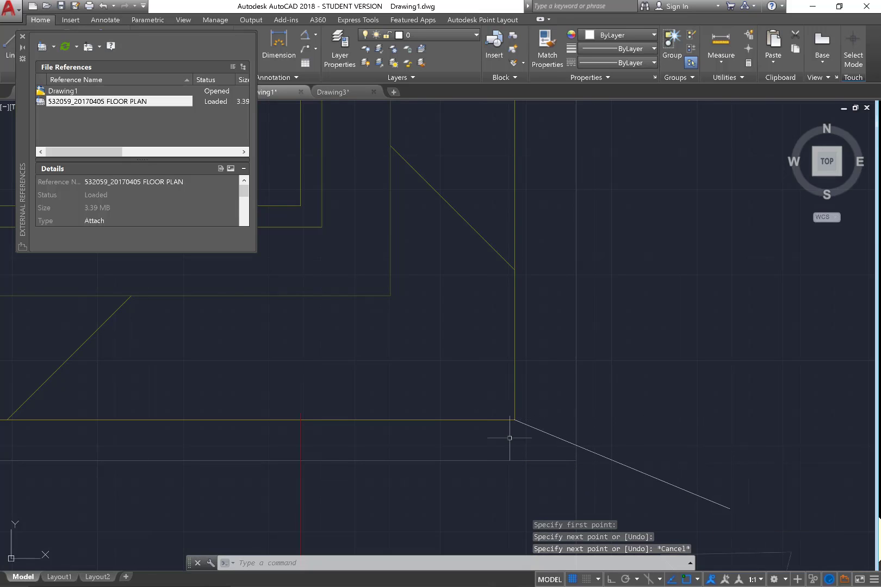
# Step: Hide both overlapping copies of the floor plan reference around the south wing's southeast corner
pyautogui.click(397, 297)
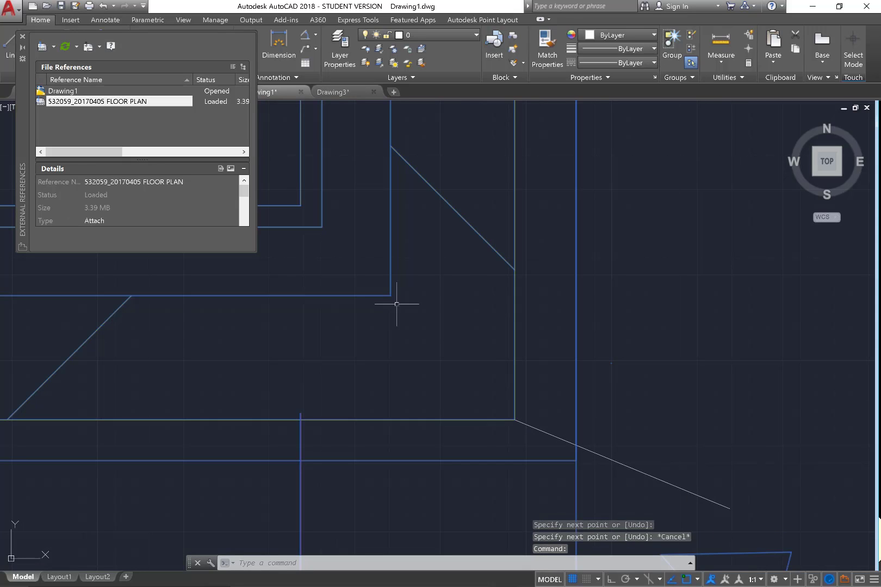
pyautogui.rightClick(435, 326)
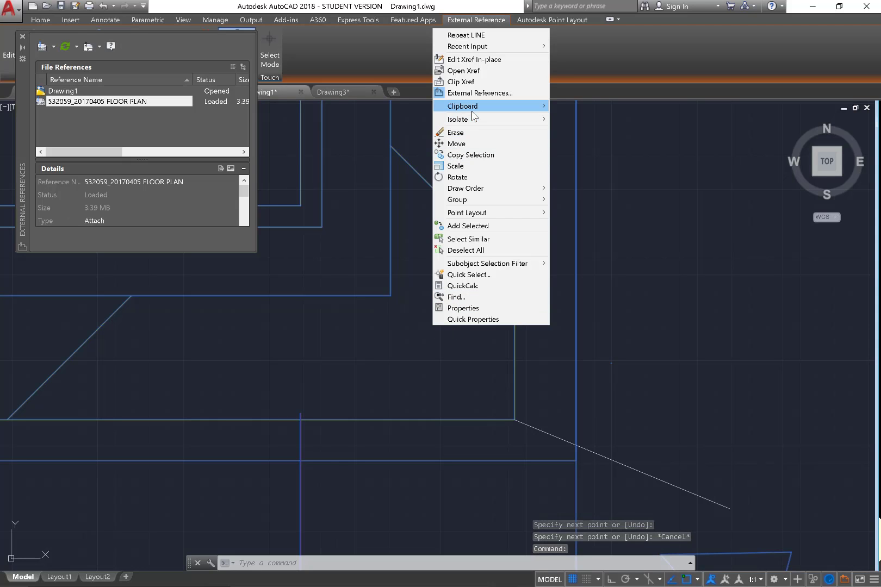
pyautogui.moveTo(471, 123)
pyautogui.click(397, 134)
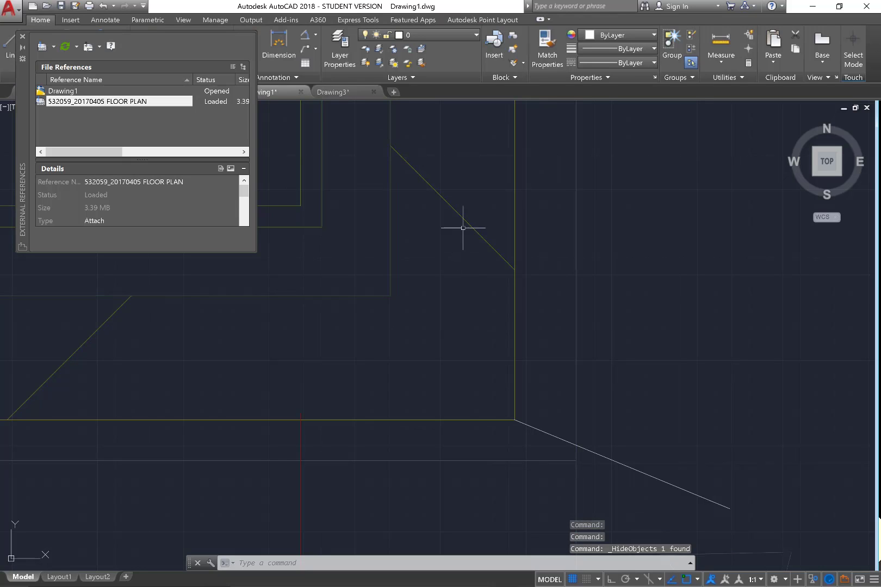
pyautogui.click(455, 213)
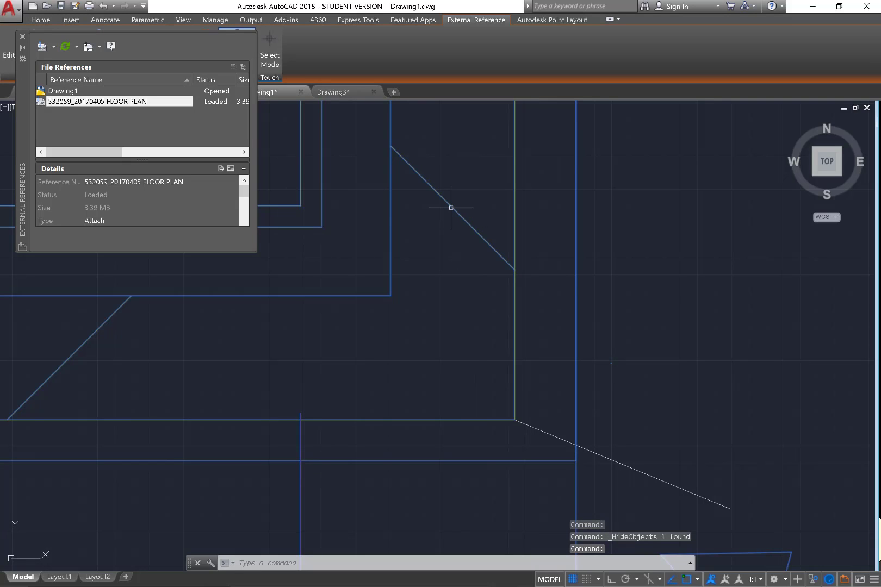
pyautogui.rightClick(450, 207)
pyautogui.moveTo(491, 303)
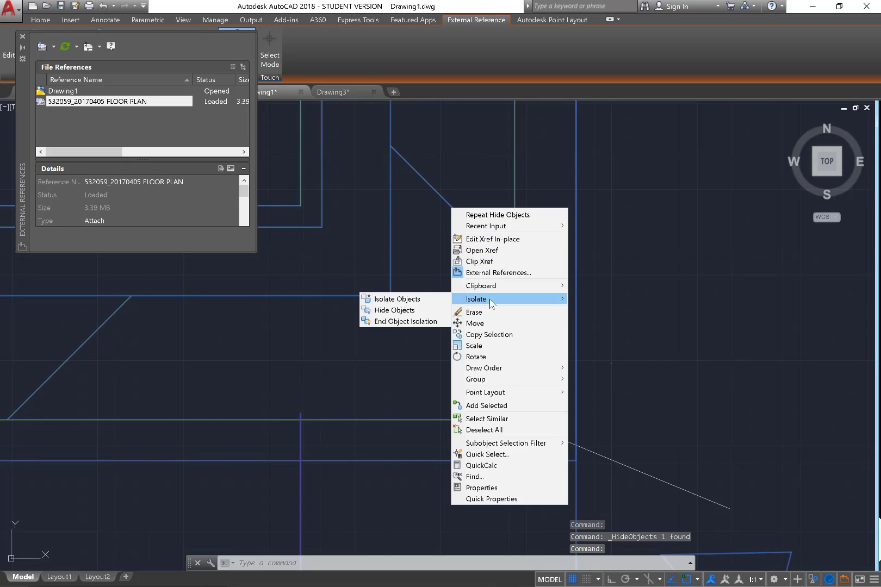
pyautogui.click(405, 310)
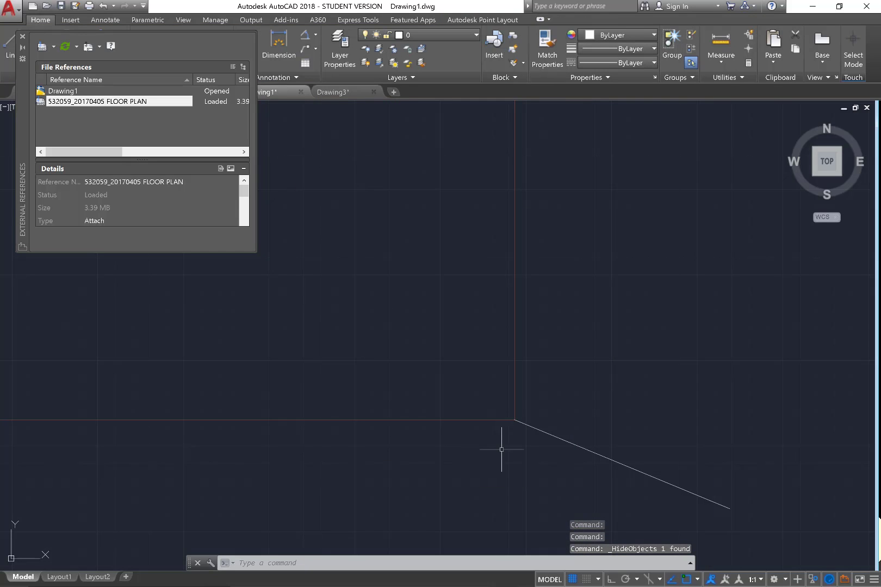
# Step: Erase the short check line at the building outline's southeast corner
pyautogui.moveTo(641, 441); pyautogui.dragTo(541, 473)
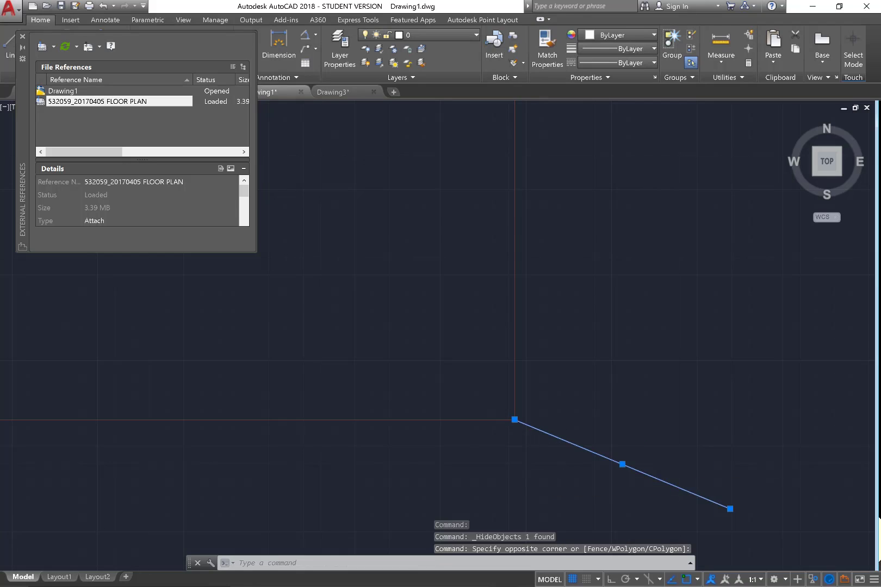
pyautogui.scroll(-4, 545, 427)
pyautogui.scroll(-5, 609, 380)
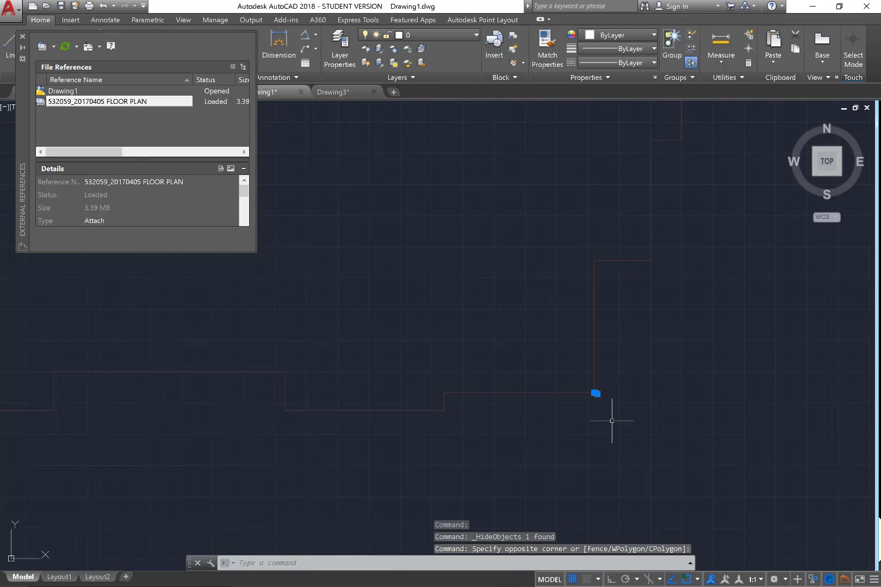
pyautogui.press('Delete')
# Step: Erase the long connecting line and the short check line near the building outline's northwest corner
pyautogui.scroll(-5, 700, 350)
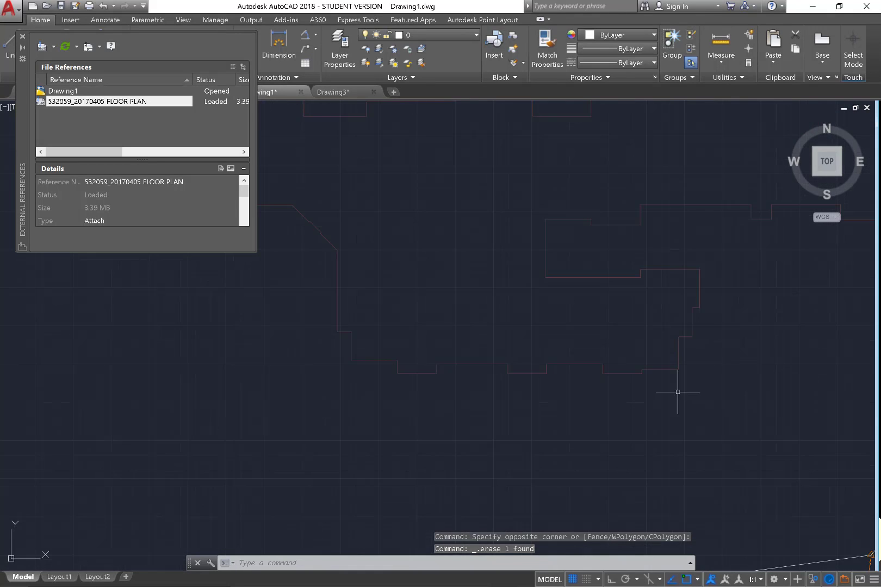
pyautogui.scroll(5, 488, 228)
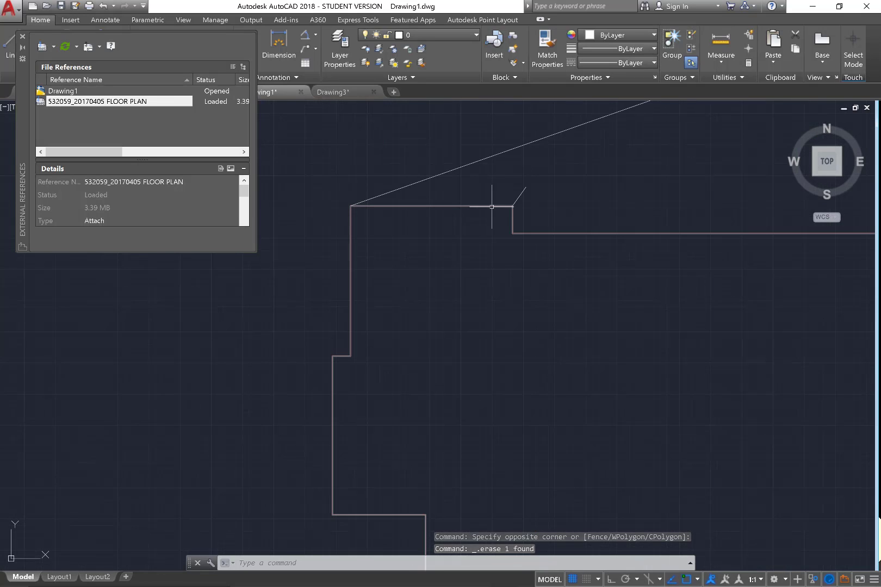
pyautogui.click(531, 193)
pyautogui.click(507, 144)
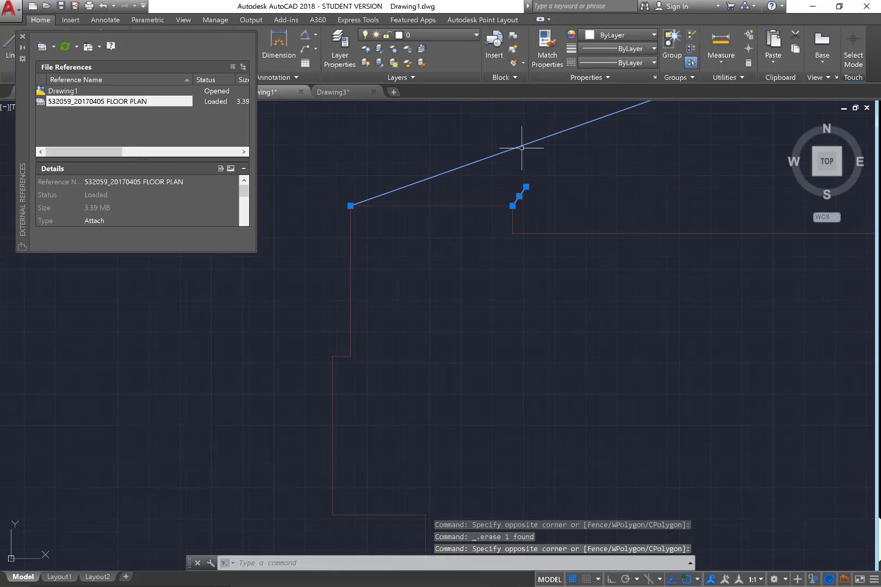
pyautogui.press('Delete')
# Step: Detach the external reference 532059_20170405 FLOOR PLAN from the drawing
pyautogui.scroll(-8, 522, 148)
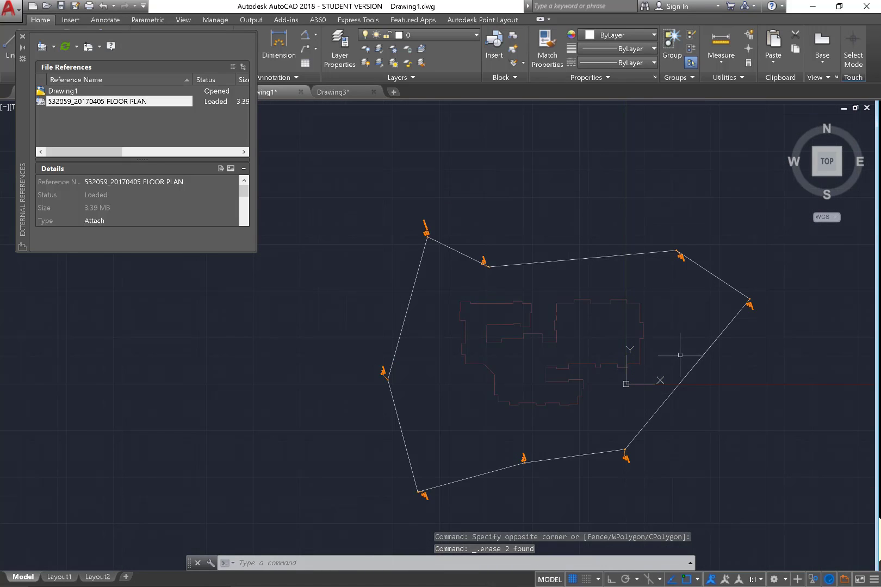
pyautogui.rightClick(127, 103)
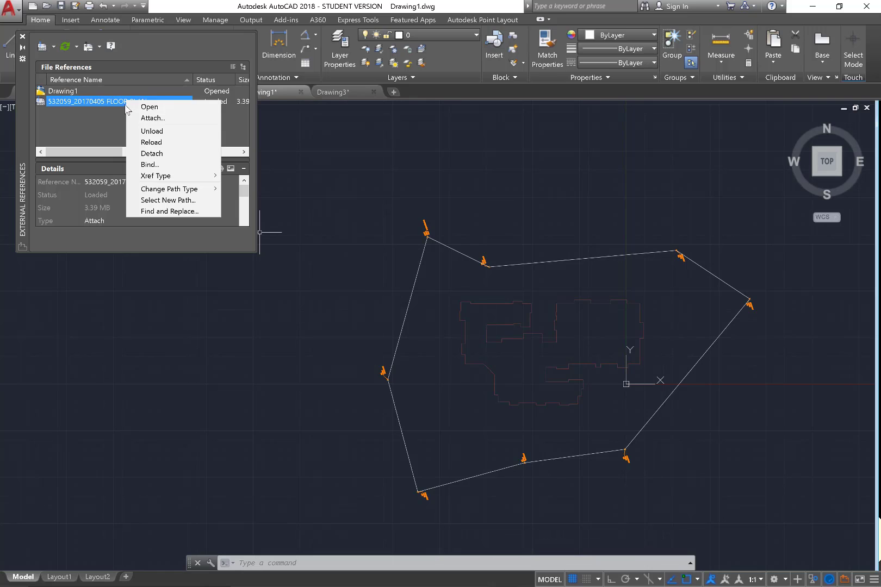
pyautogui.click(153, 157)
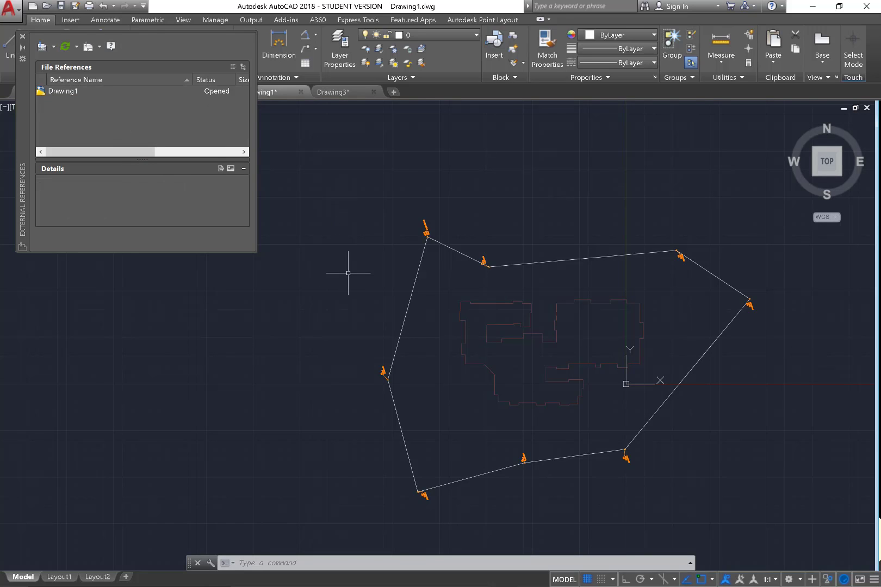
# Step: Examine the station numbers, elevations and descriptions labelled at the corners of the traverse around the building outline
pyautogui.scroll(-4, 342, 270)
pyautogui.scroll(2, 425, 307)
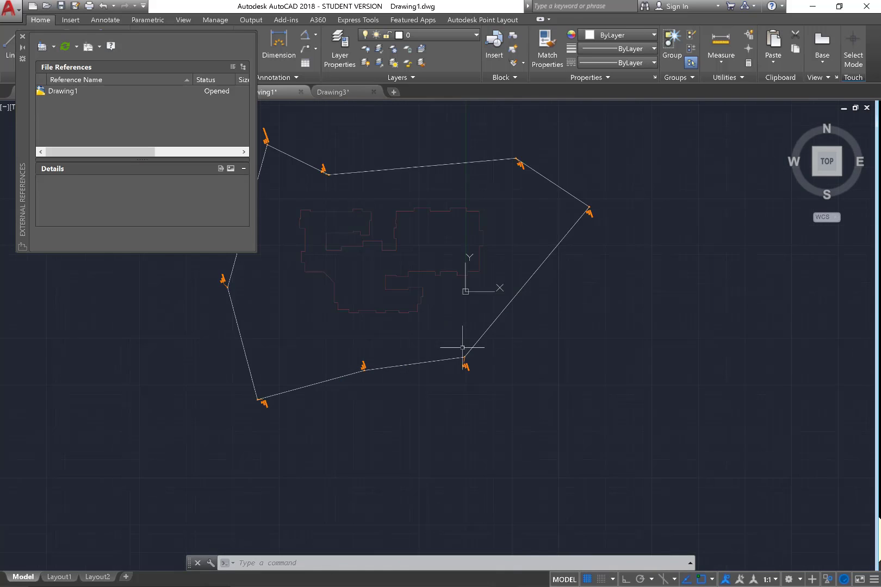
pyautogui.scroll(6, 461, 351)
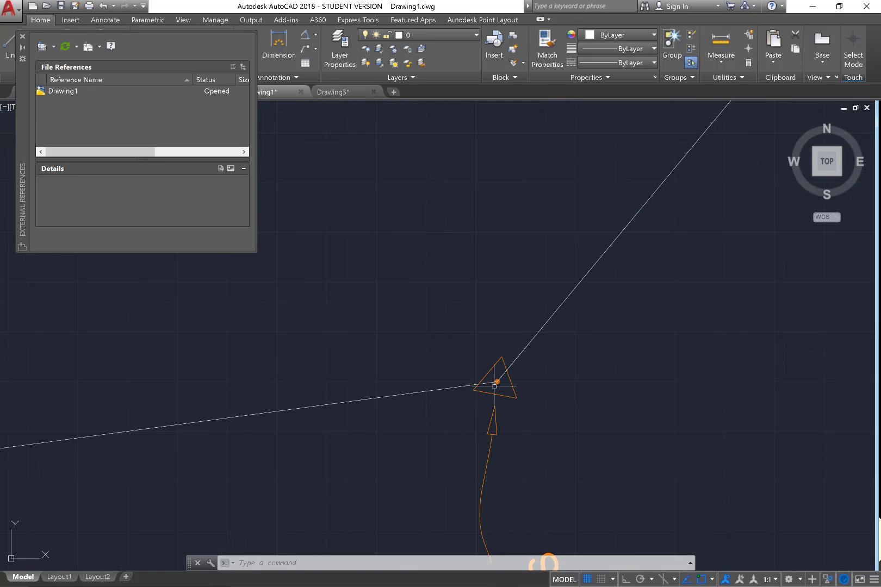
pyautogui.scroll(-3, 456, 282)
pyautogui.scroll(2, 476, 387)
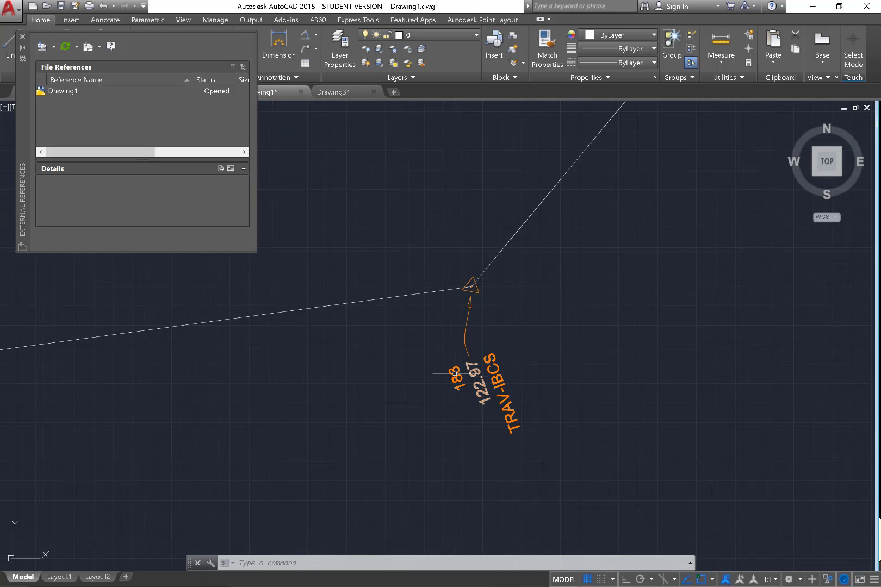
pyautogui.scroll(-3, 521, 322)
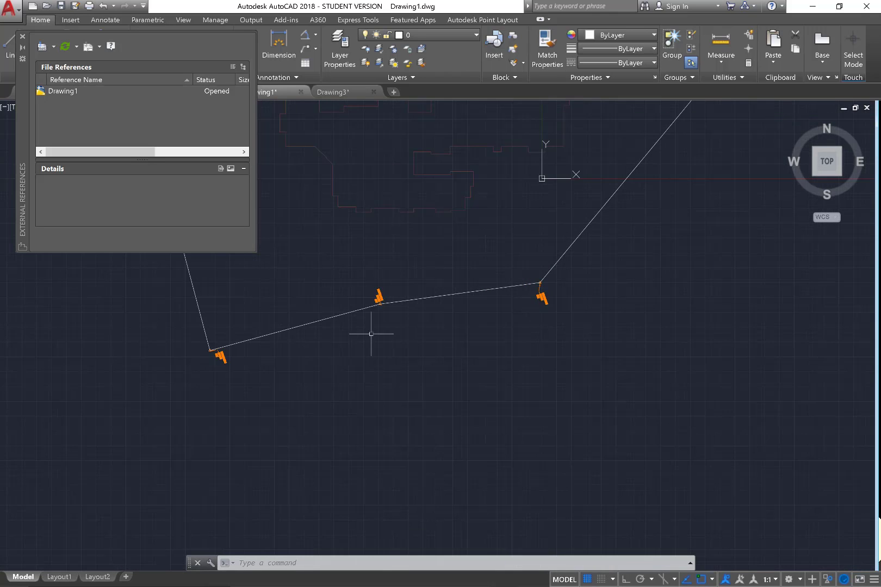
pyautogui.scroll(3, 389, 305)
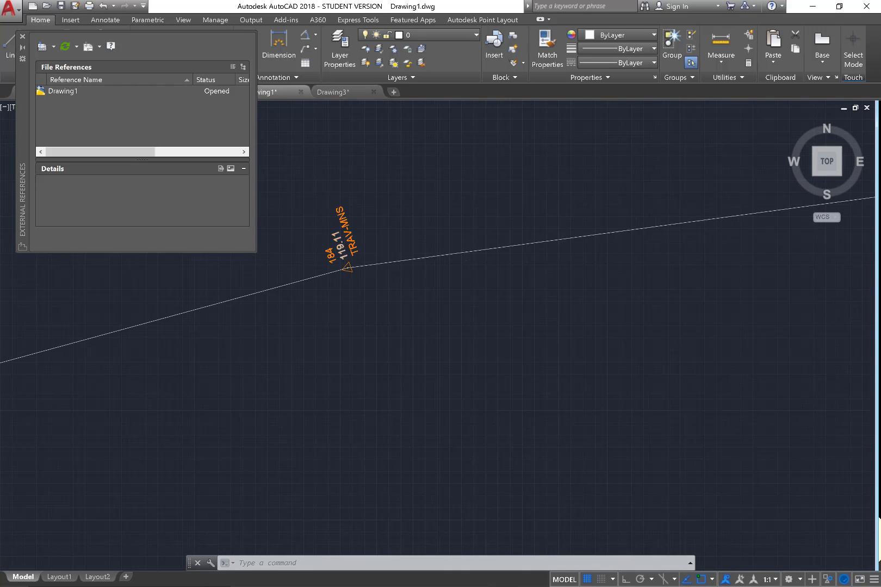
pyautogui.scroll(-3, 490, 279)
pyautogui.scroll(3, 303, 329)
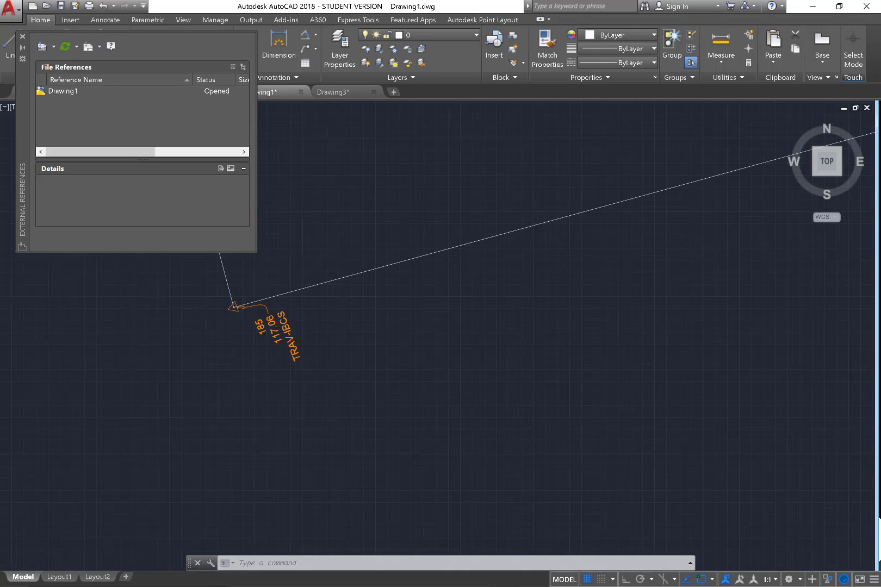
pyautogui.scroll(-5, 217, 386)
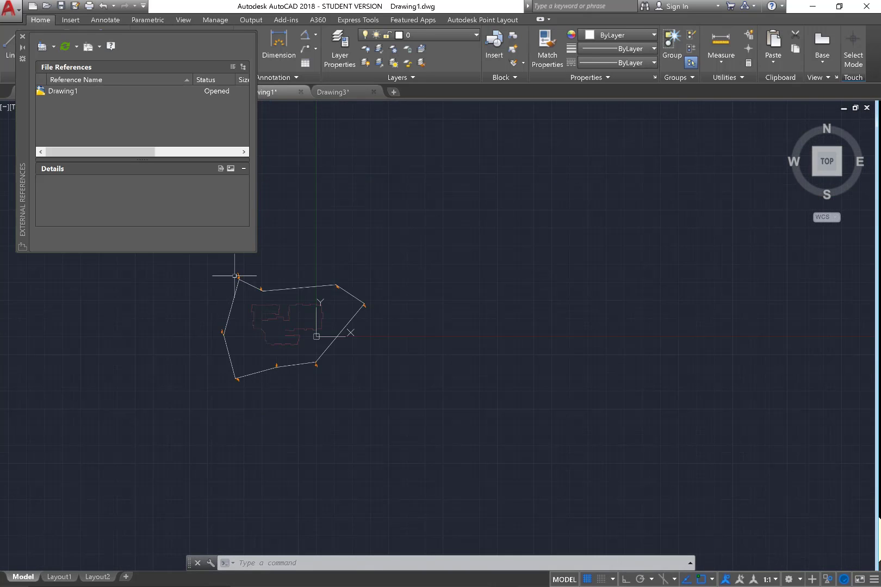
pyautogui.scroll(5, 236, 282)
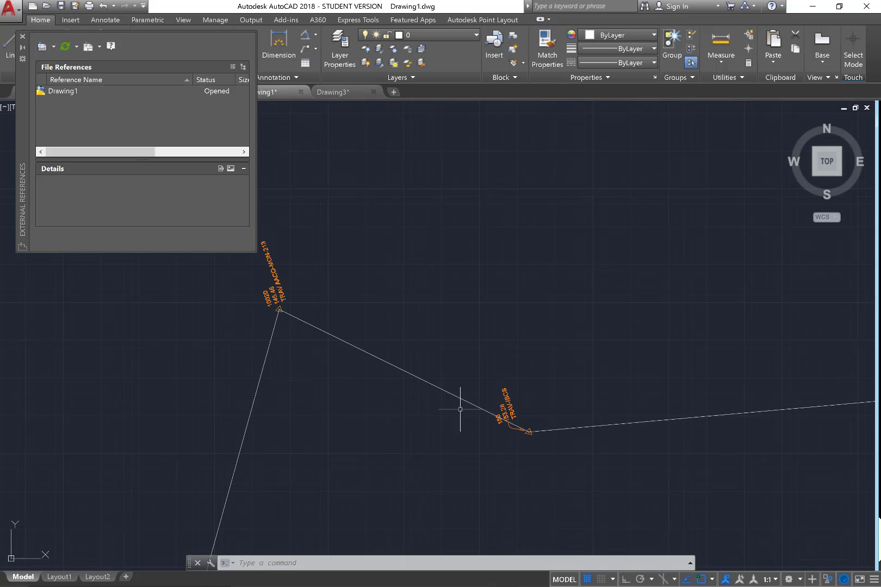
pyautogui.scroll(-5, 513, 429)
pyautogui.scroll(6, 569, 424)
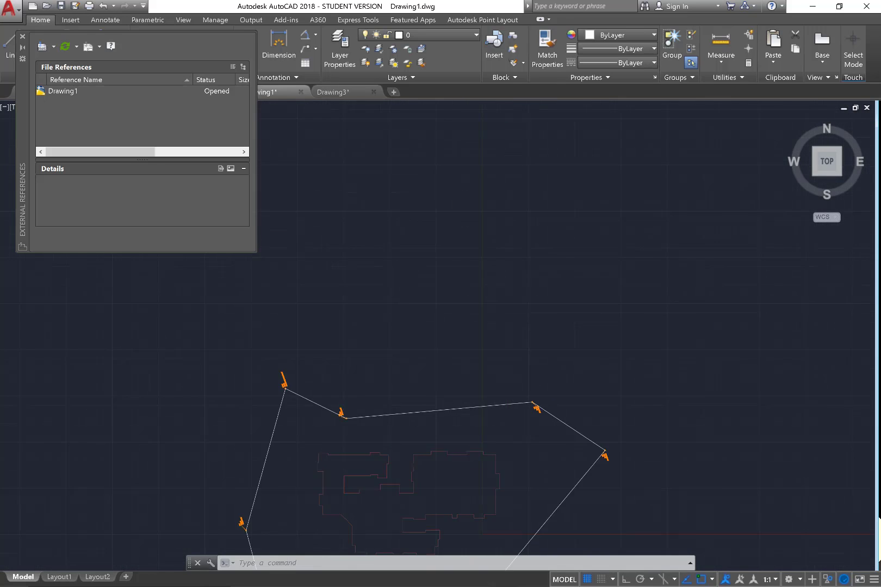
pyautogui.scroll(-8, 652, 461)
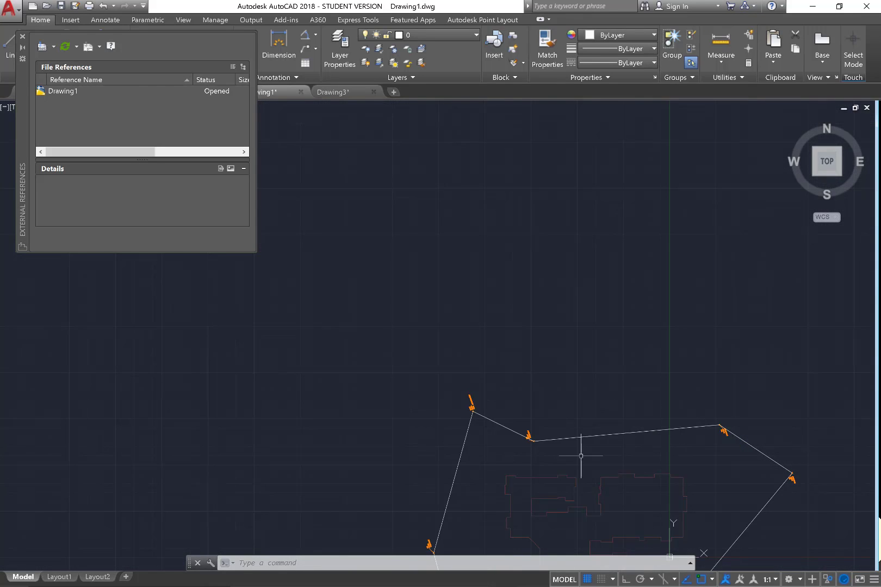
pyautogui.scroll(4, 515, 381)
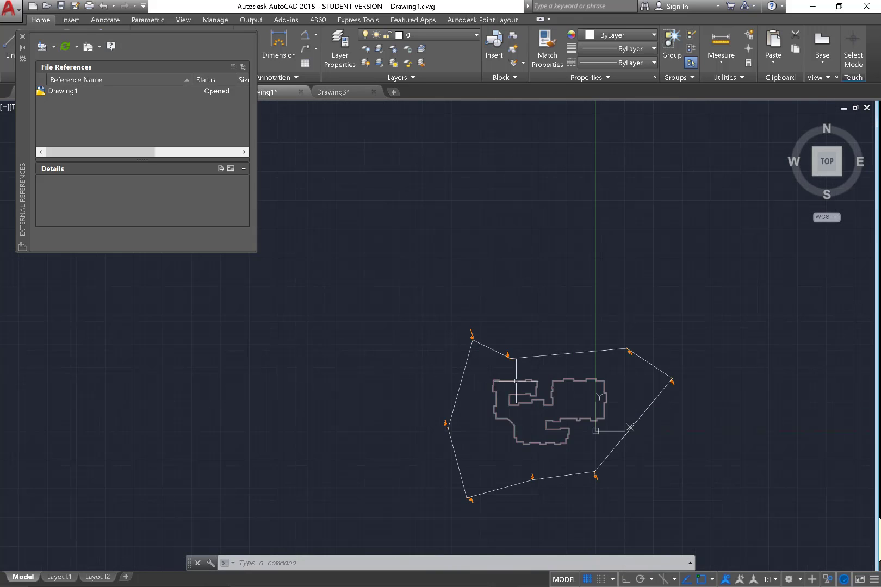
# Step: Get the Autodesk Point Layout license to enable its point tools
pyautogui.rightClick(518, 254)
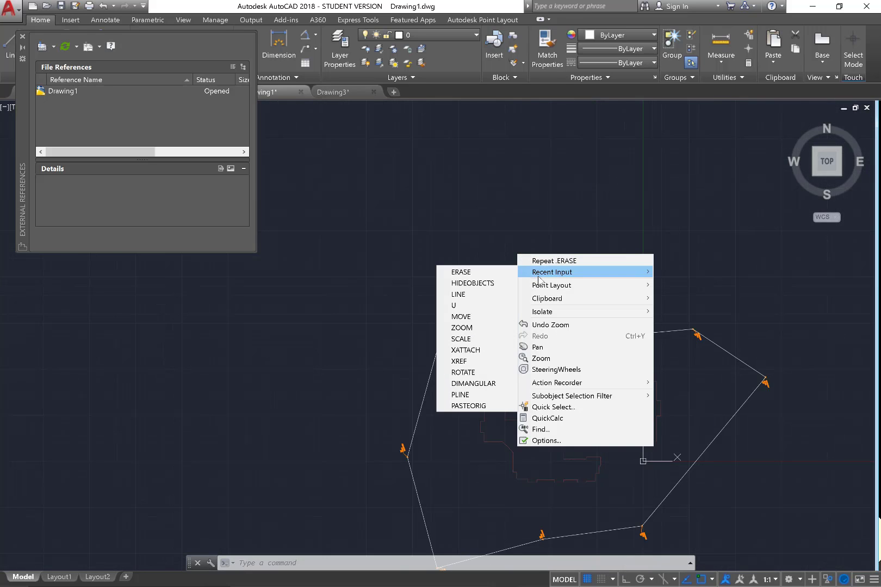
pyautogui.moveTo(541, 286)
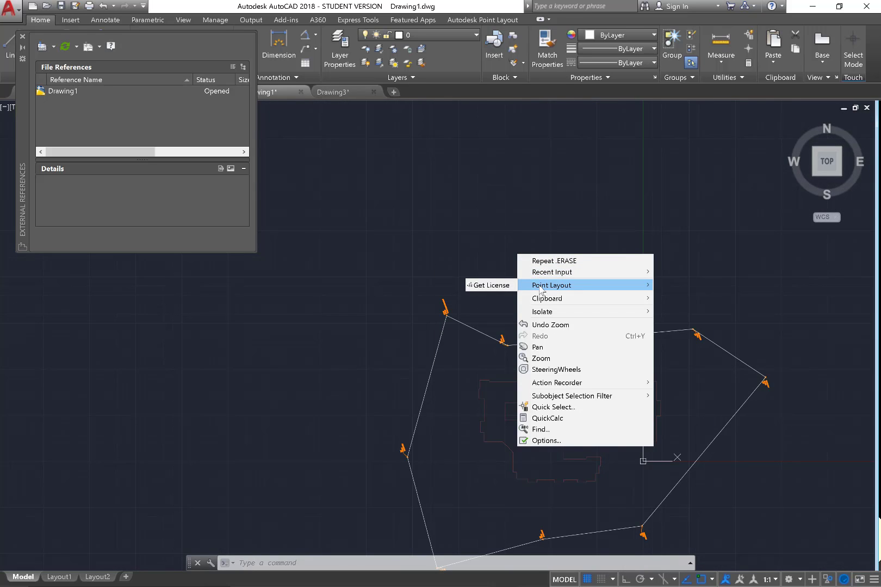
pyautogui.click(507, 286)
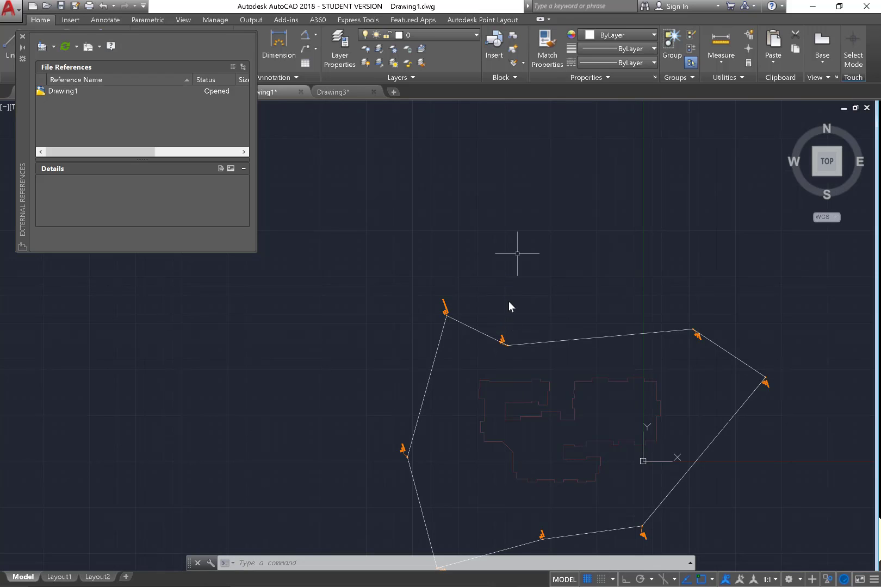
# Step: Start Point Layout's Control Pts command with point number 180 and the description Survey Control Point
pyautogui.rightClick(519, 285)
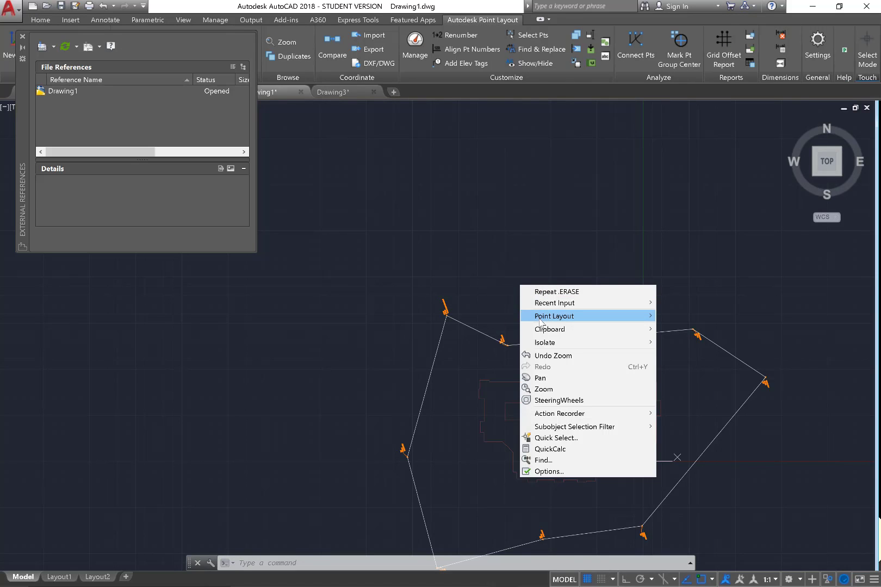
pyautogui.moveTo(540, 322)
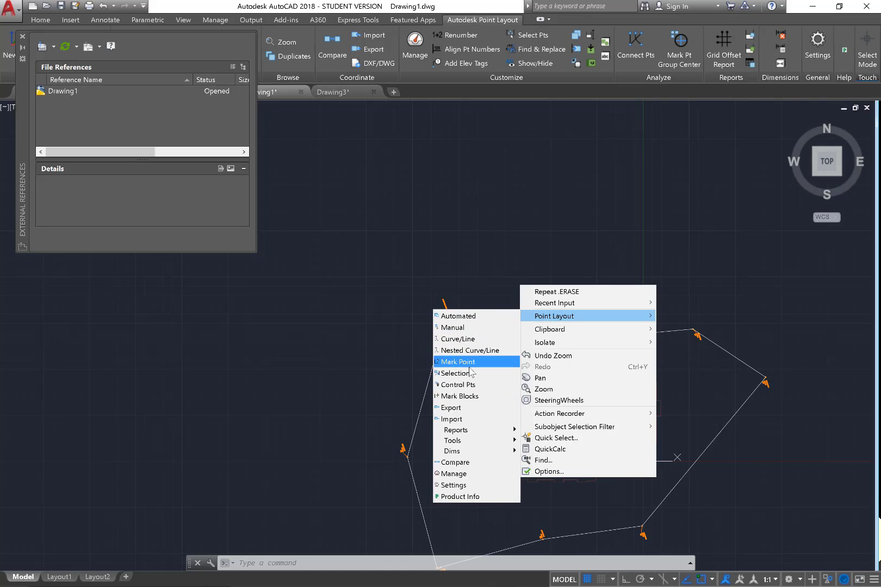
pyautogui.click(482, 385)
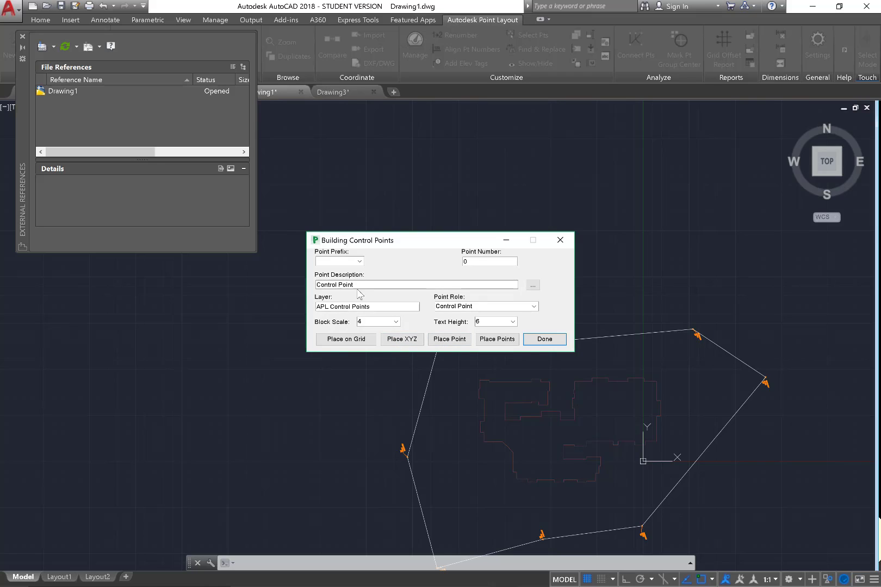
pyautogui.click(476, 263)
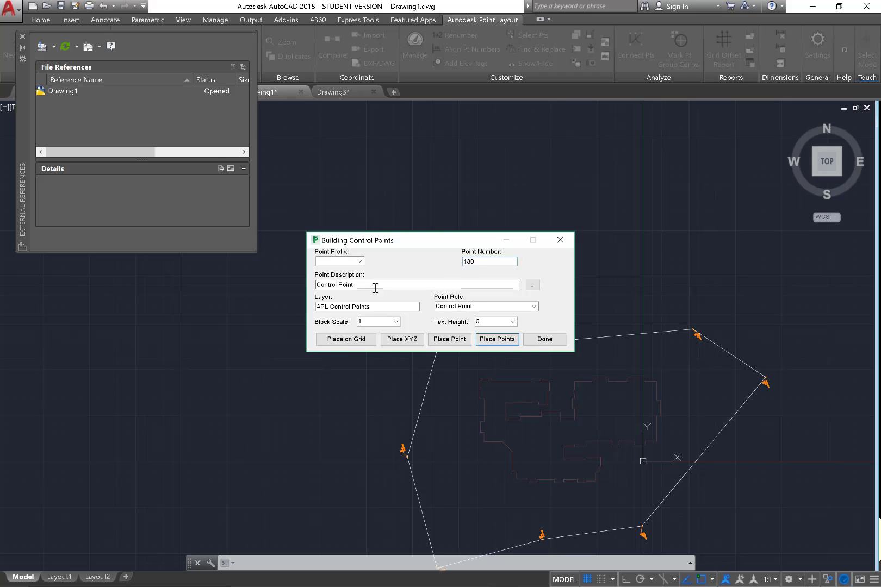
pyautogui.click(319, 287)
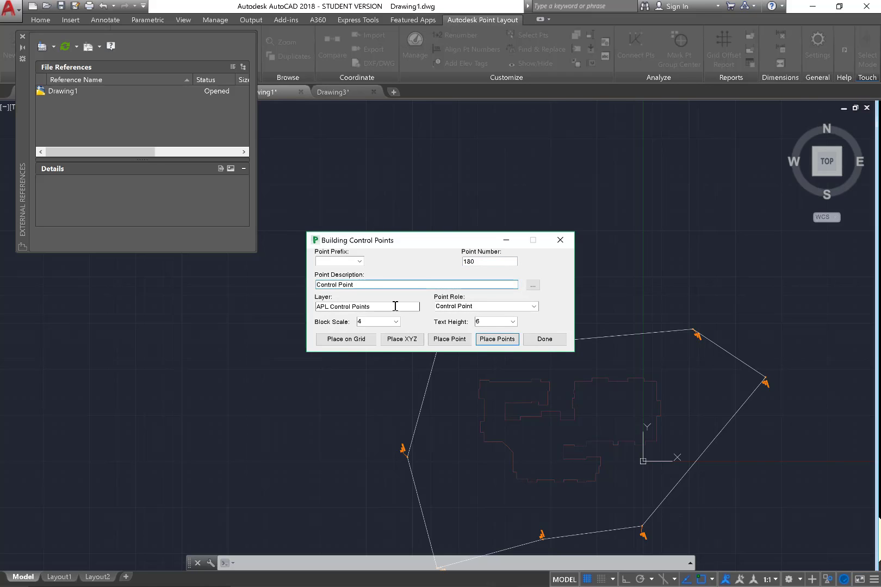
pyautogui.write('Survey')
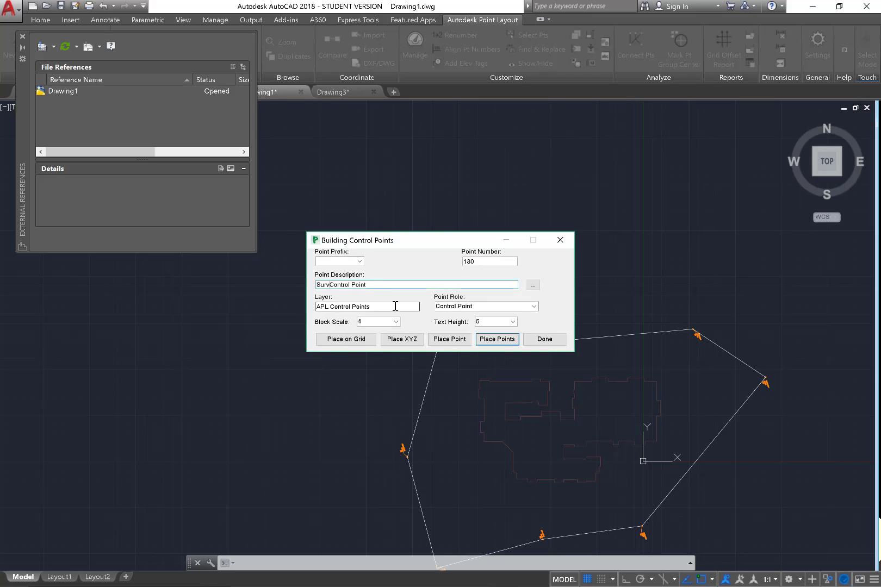
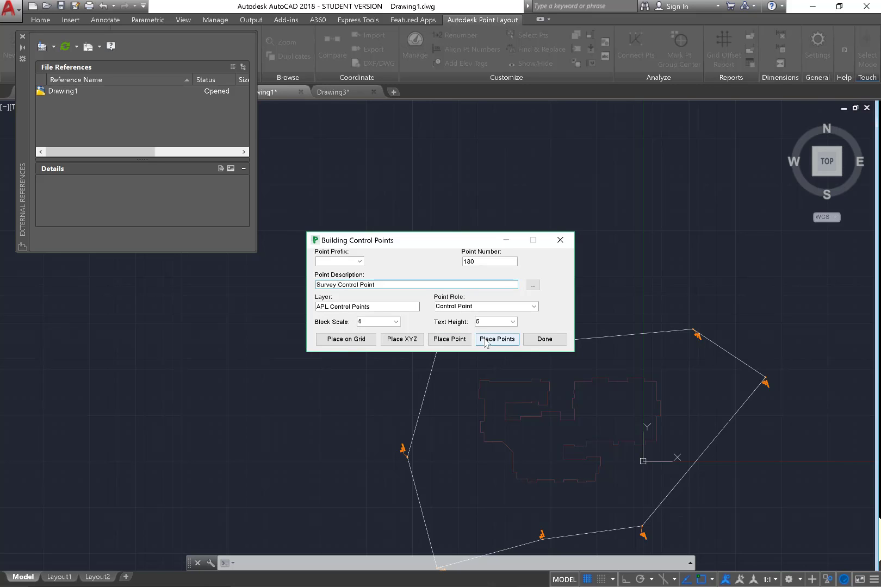
# Step: Place multiple control points, starting on traverse station 180 and continuing on station 181 along the north side
pyautogui.click(486, 339)
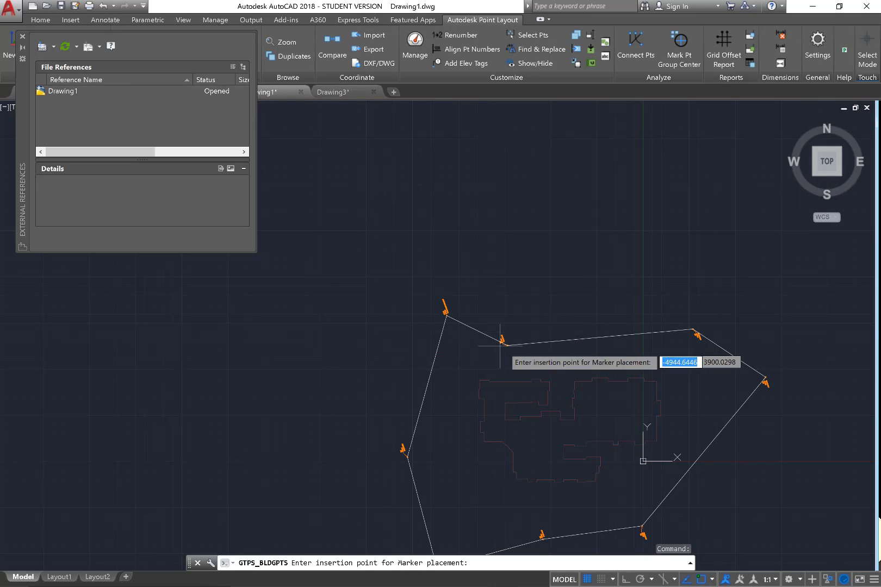
pyautogui.scroll(6, 504, 346)
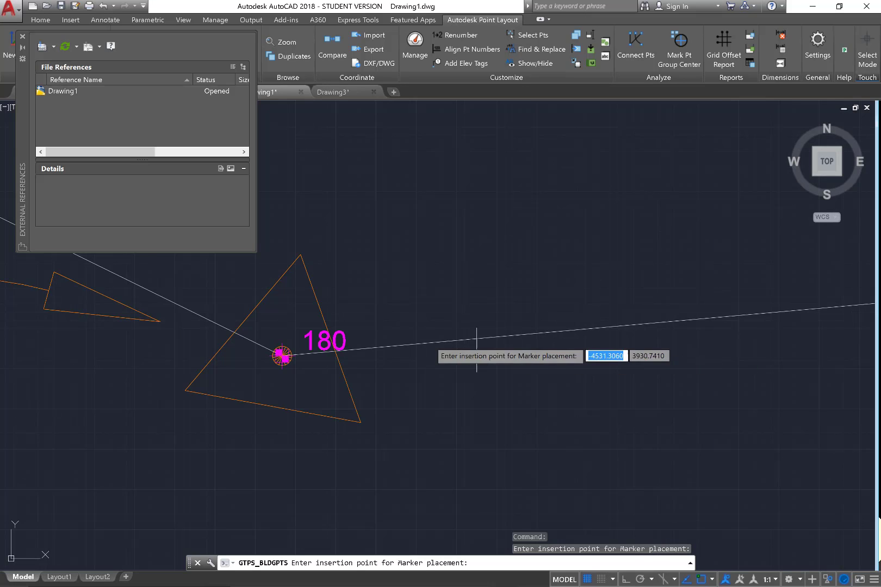
pyautogui.scroll(-3, 252, 361)
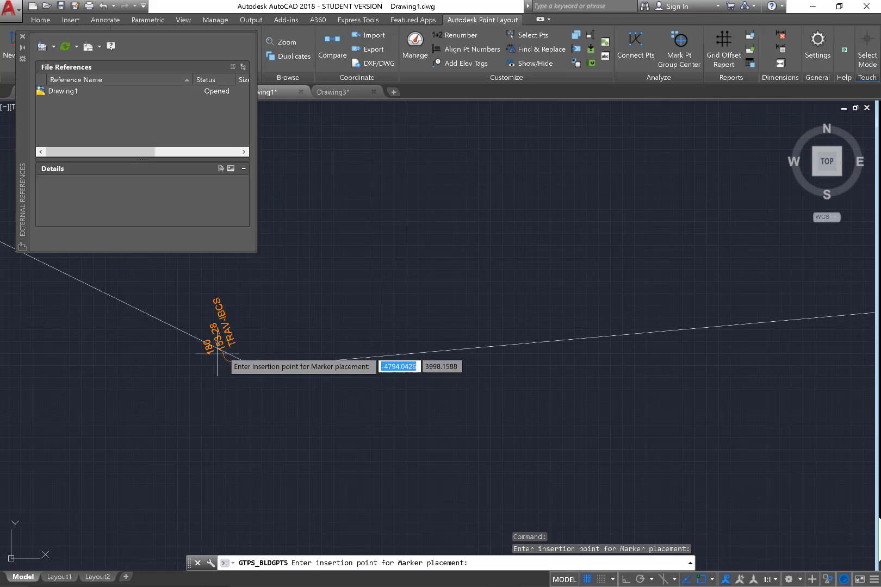
pyautogui.scroll(-3, 231, 357)
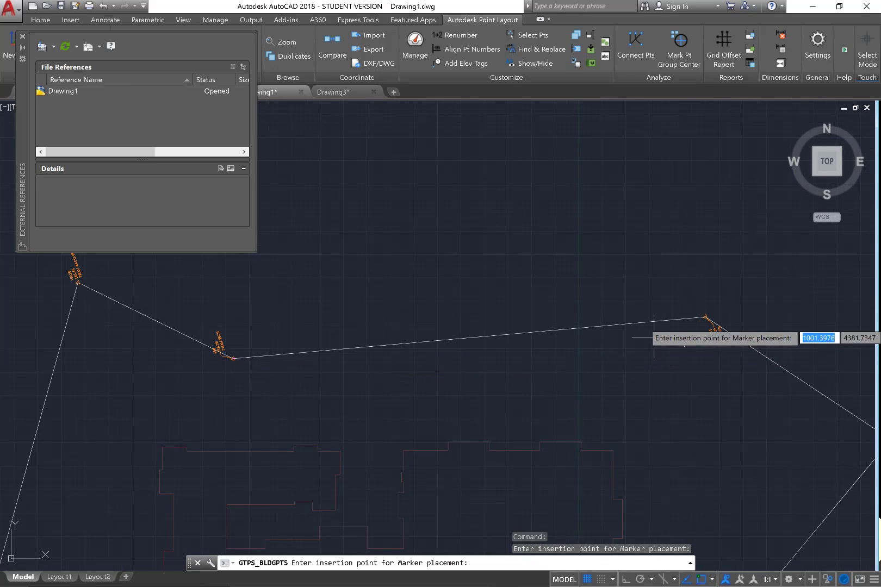
pyautogui.scroll(5, 705, 320)
pyautogui.scroll(5, 635, 305)
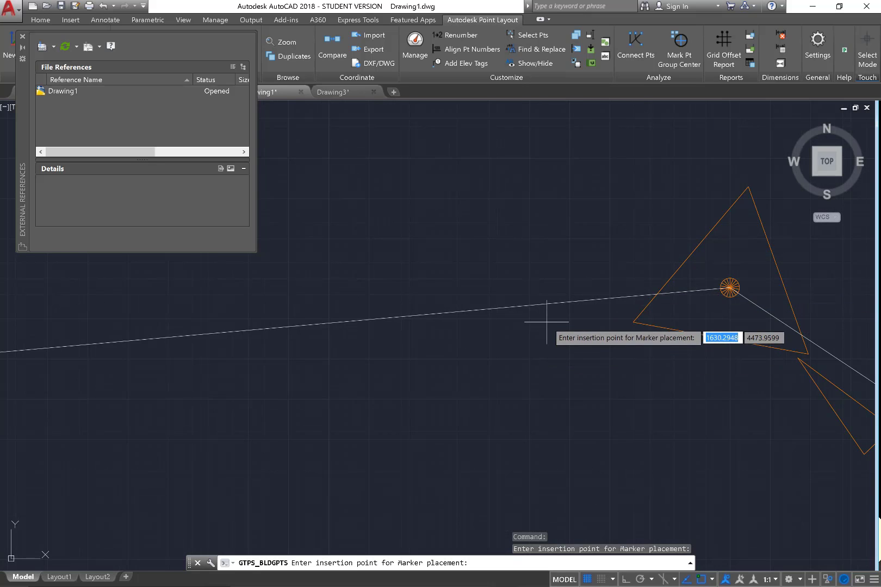
pyautogui.scroll(-8, 462, 272)
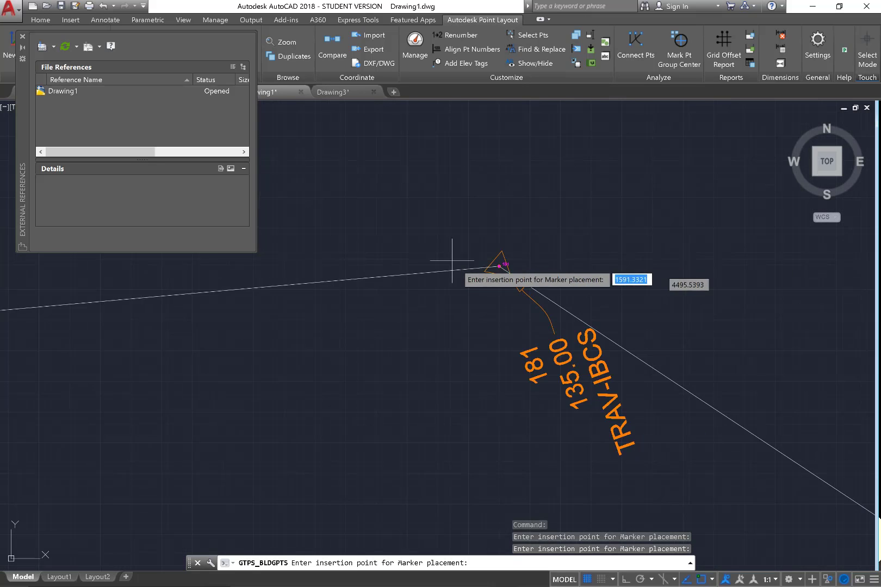
# Step: Place control points on traverse station 182 at the east corner and station 183 at the southeast corner
pyautogui.scroll(8, 750, 474)
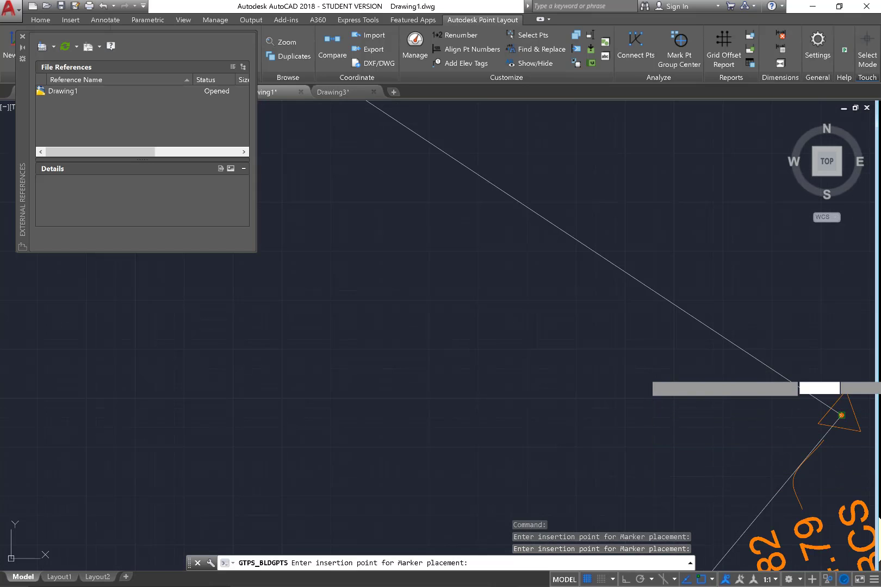
pyautogui.scroll(-5, 756, 288)
pyautogui.scroll(-6, 756, 288)
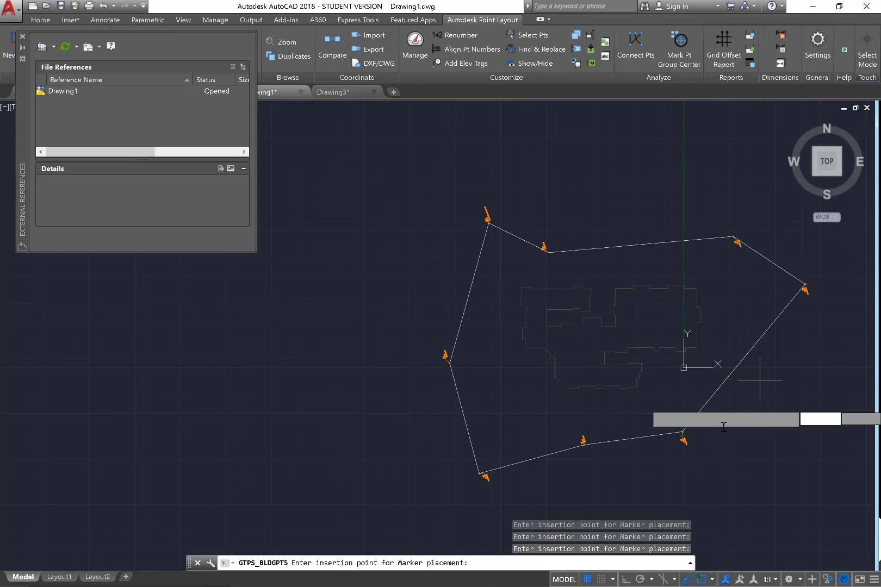
pyautogui.scroll(6, 698, 435)
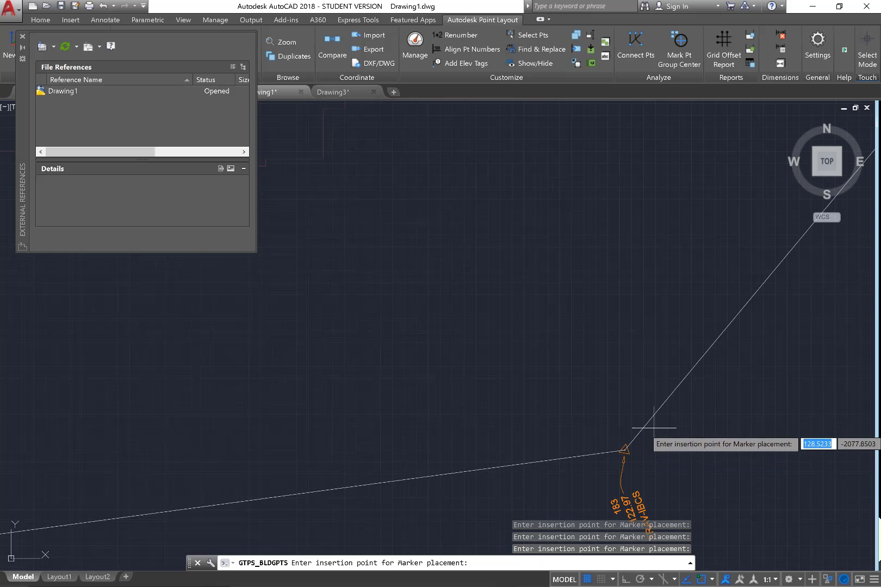
pyautogui.scroll(-6, 653, 421)
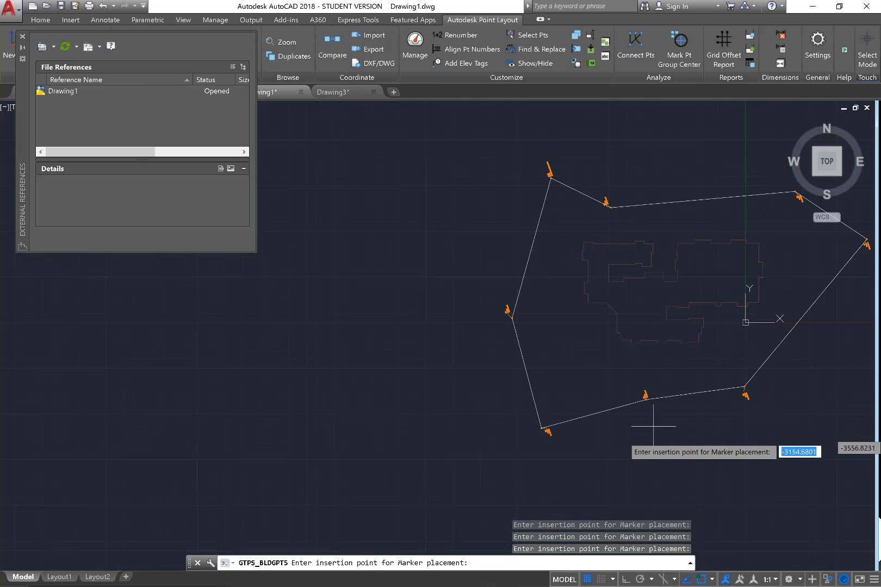
# Step: Place control points on traverse stations 184 and 185 along the south side and station 186 on the west side
pyautogui.scroll(6, 761, 392)
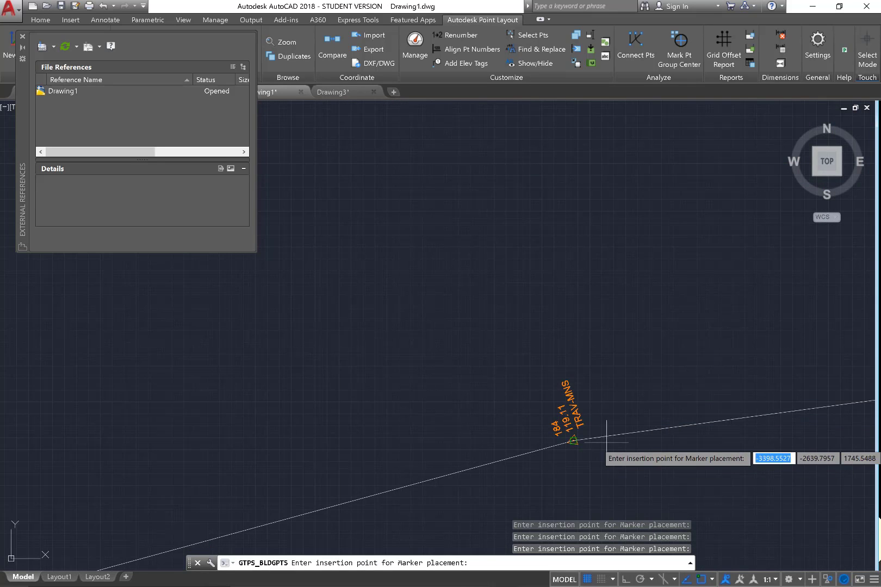
pyautogui.scroll(-5, 679, 352)
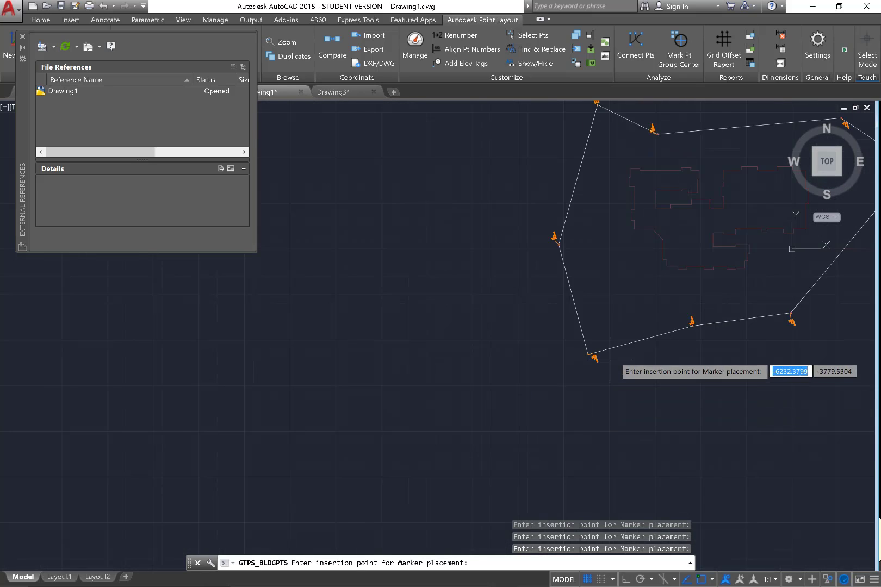
pyautogui.scroll(8, 588, 359)
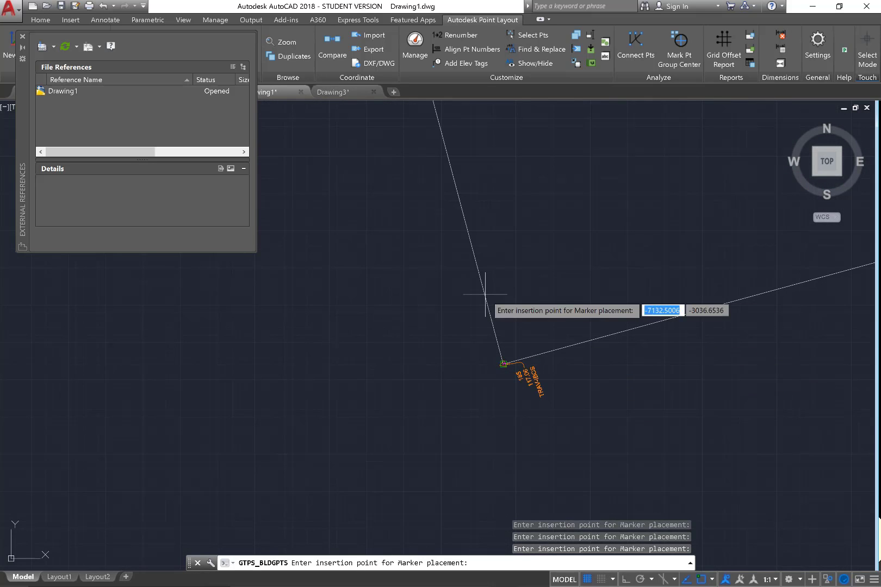
pyautogui.scroll(-5, 613, 424)
pyautogui.scroll(6, 563, 285)
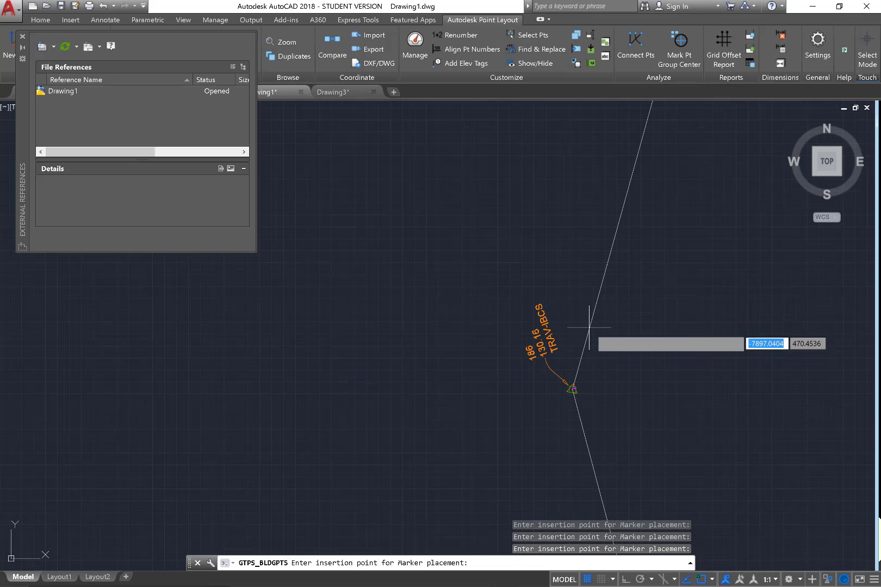
# Step: Place a single control point numbered 10020 on the northwest traverse station TRAV AACO-MON-213 and finish the control point placement
pyautogui.scroll(-5, 544, 381)
pyautogui.scroll(5, 595, 215)
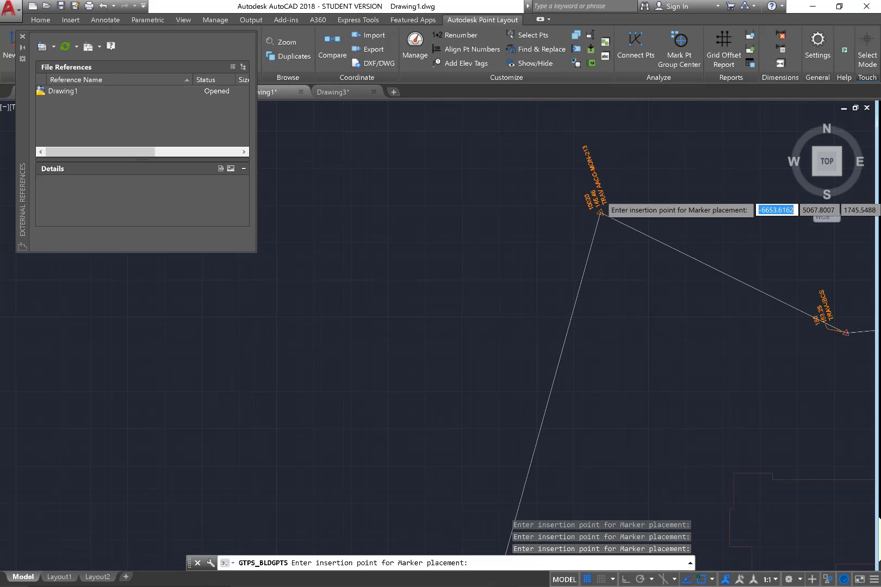
pyautogui.scroll(-2, 561, 251)
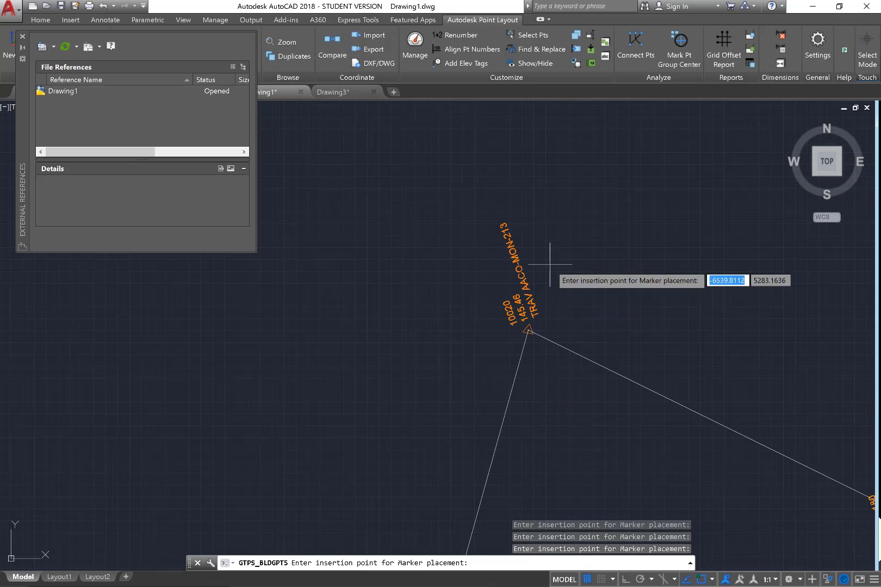
pyautogui.scroll(4, 523, 342)
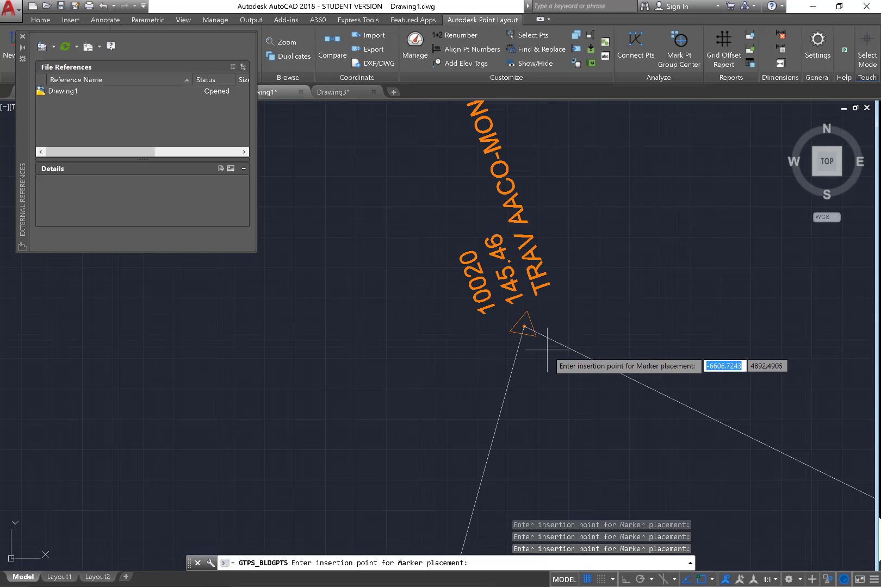
pyautogui.click(525, 327)
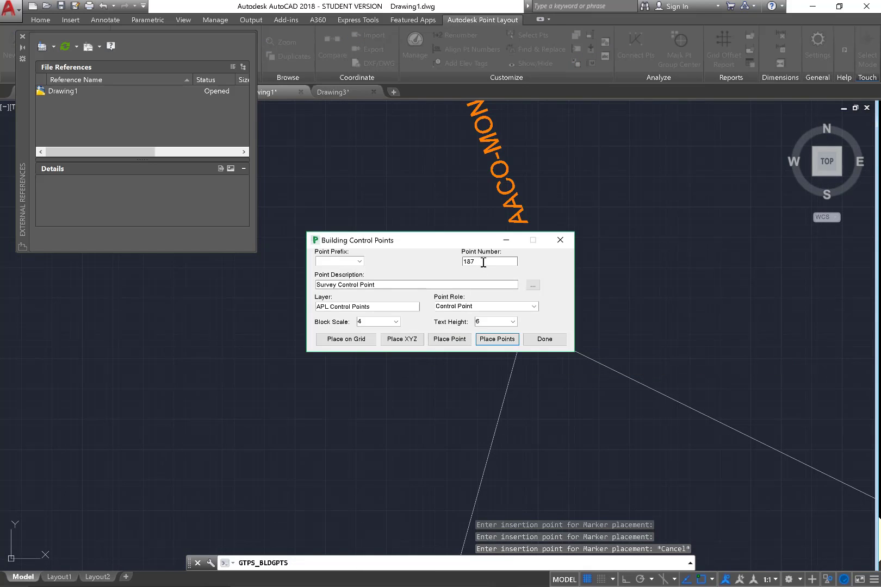
pyautogui.moveTo(469, 241); pyautogui.dragTo(367, 299)
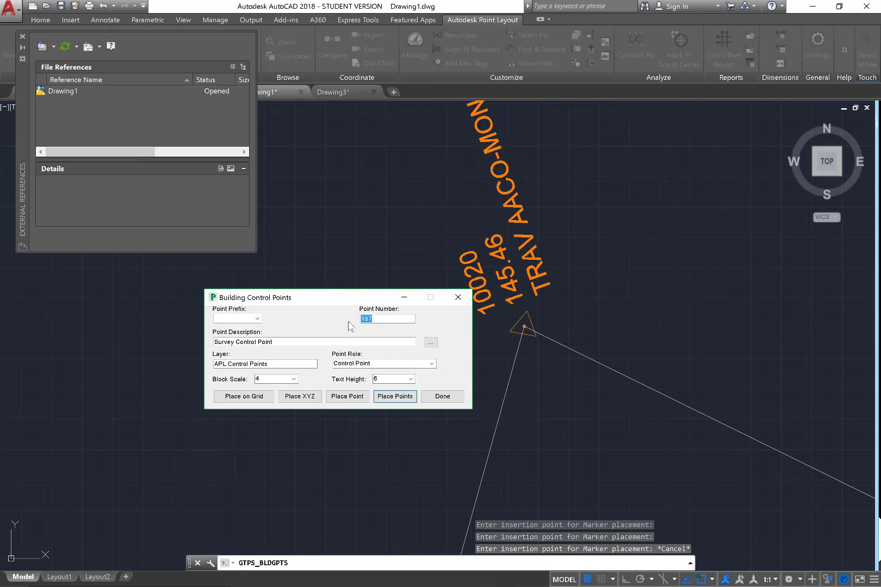
pyautogui.write('10020')
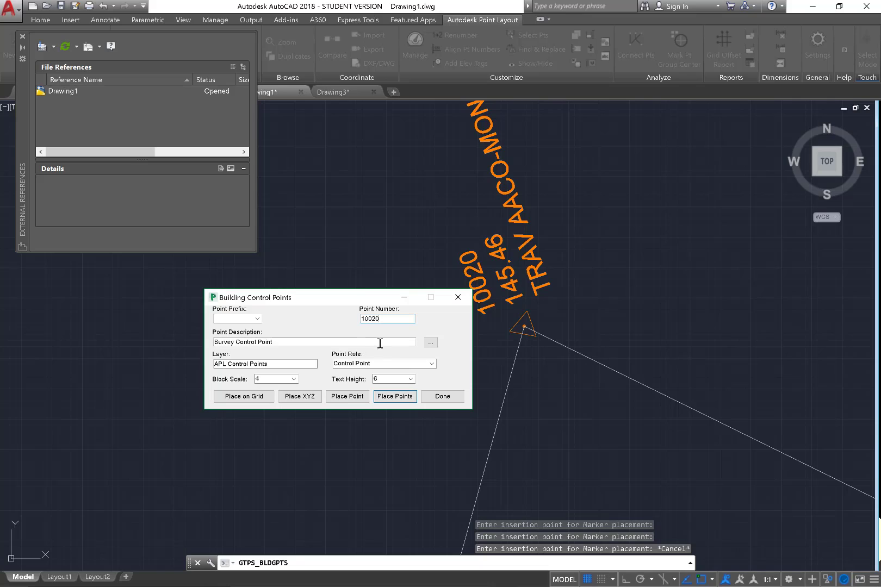
pyautogui.click(359, 400)
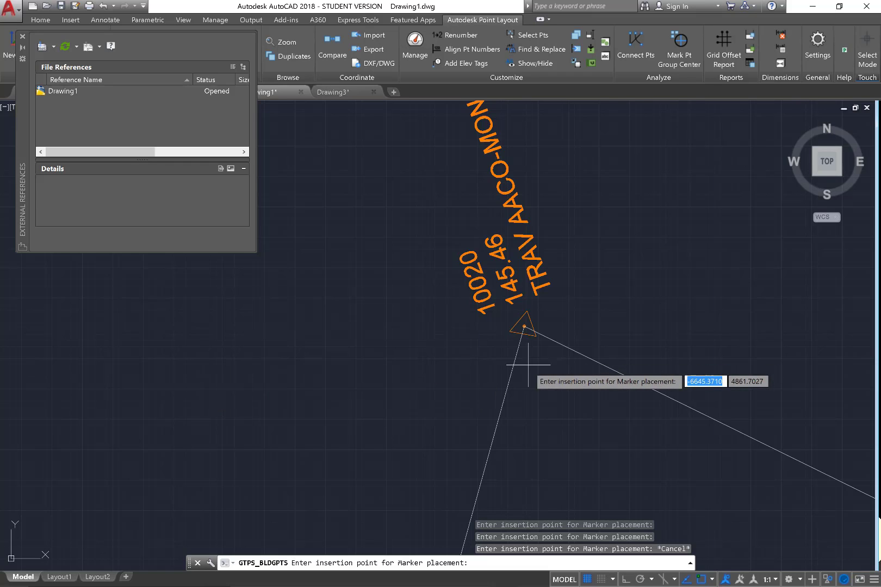
pyautogui.click(523, 327)
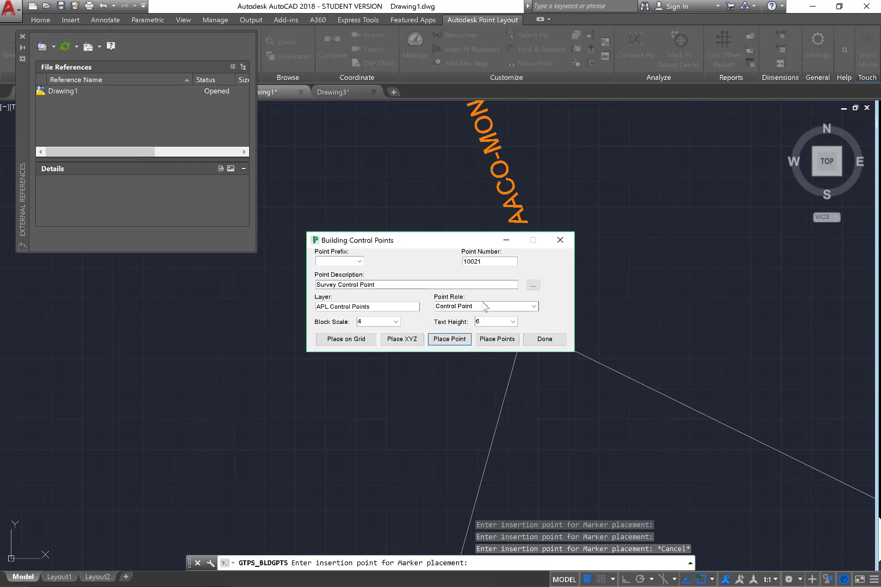
pyautogui.click(545, 339)
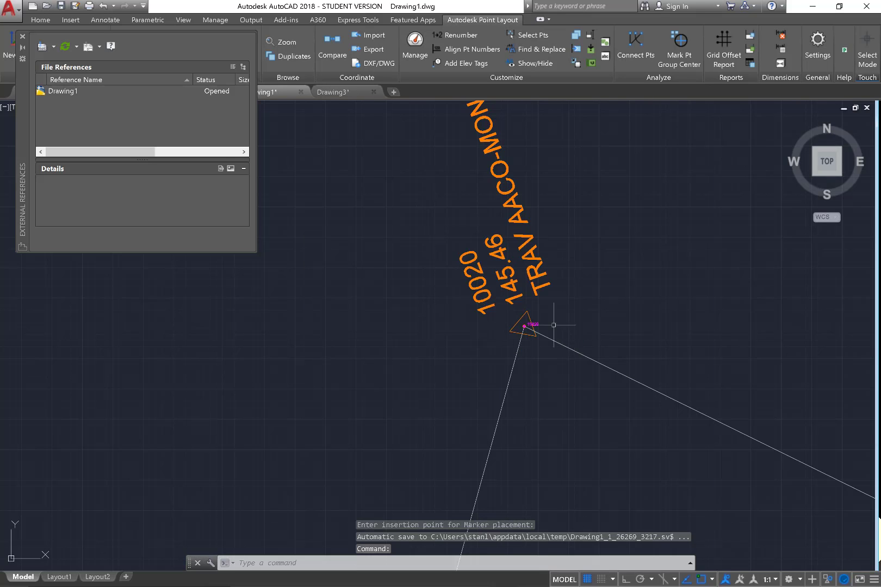
# Step: Set the elevation attribute of control point 10020 to 145.46
pyautogui.scroll(3, 550, 326)
pyautogui.scroll(-1, 487, 348)
pyautogui.scroll(-2, 491, 348)
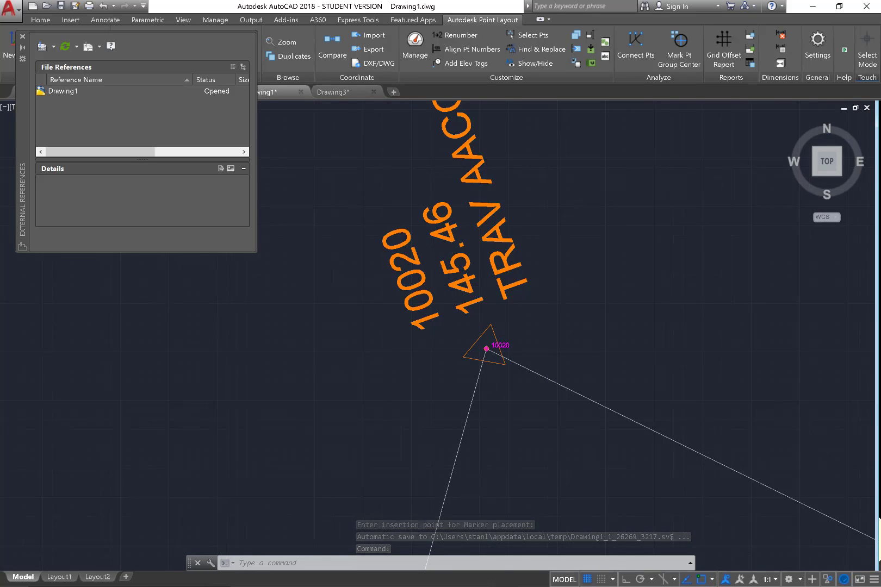
pyautogui.scroll(4, 492, 349)
pyautogui.scroll(-2, 488, 365)
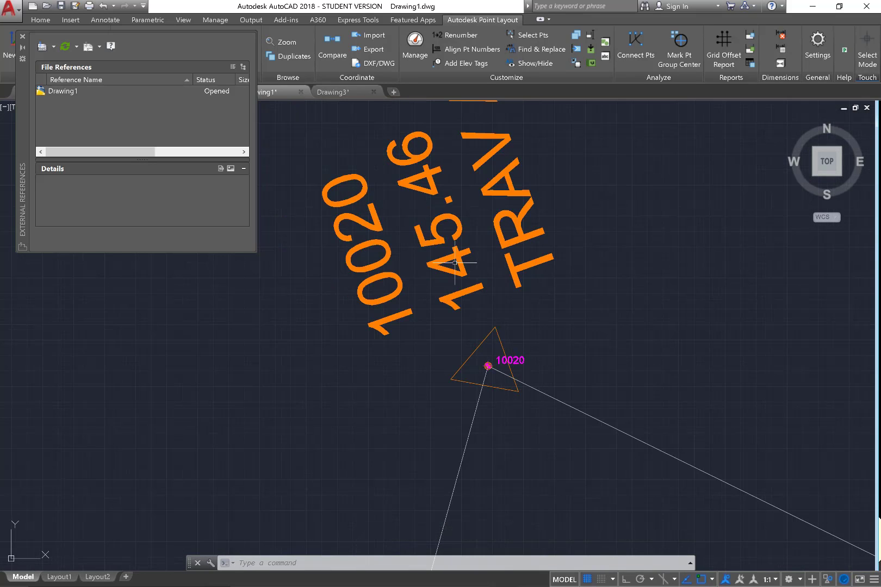
pyautogui.doubleClick(514, 361)
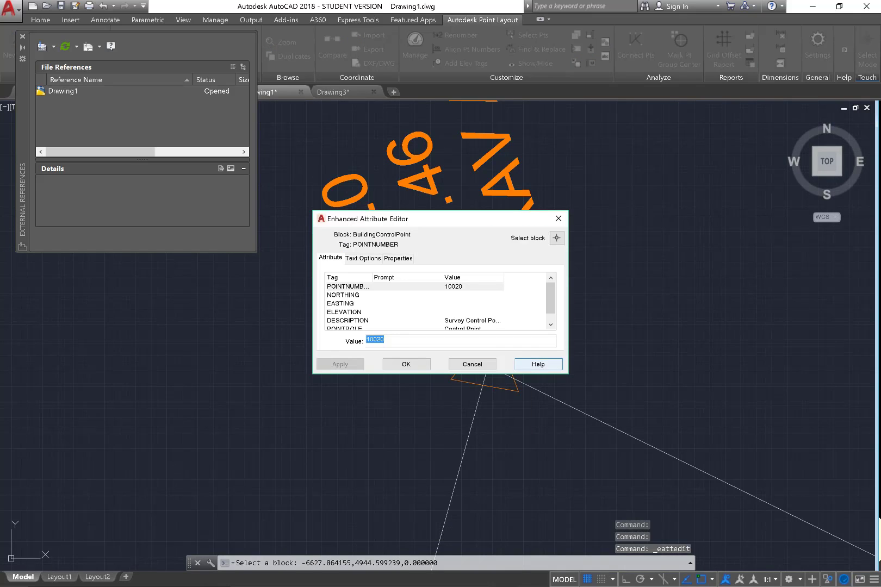
pyautogui.click(354, 303)
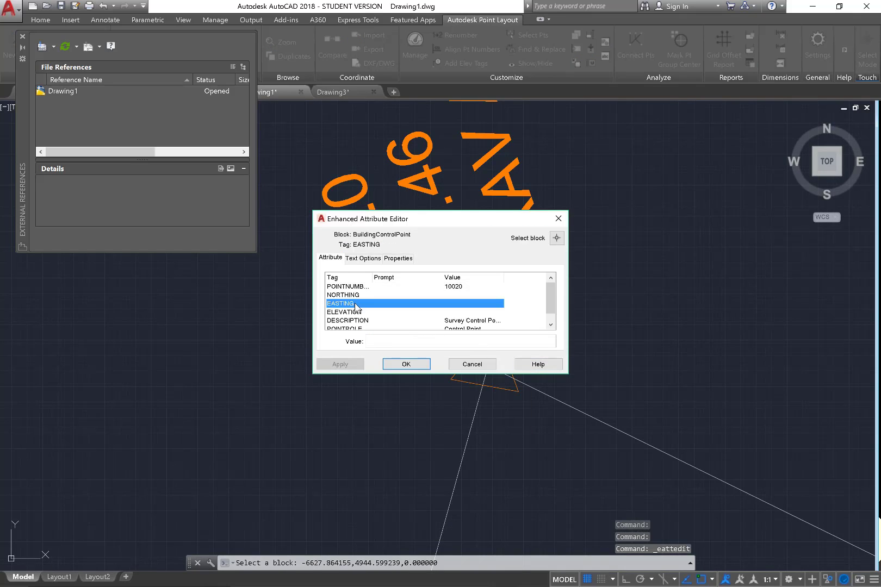
pyautogui.click(358, 313)
pyautogui.click(375, 342)
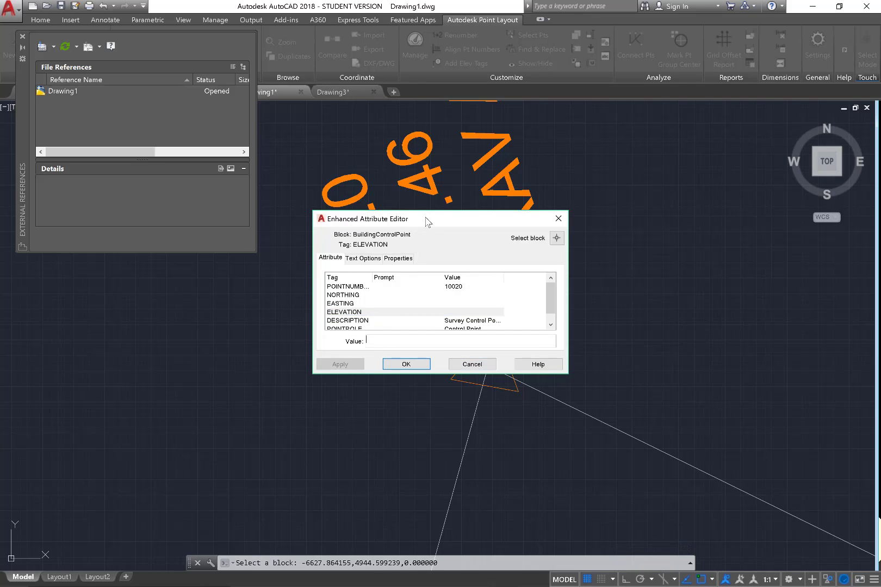
pyautogui.moveTo(429, 223); pyautogui.dragTo(226, 291)
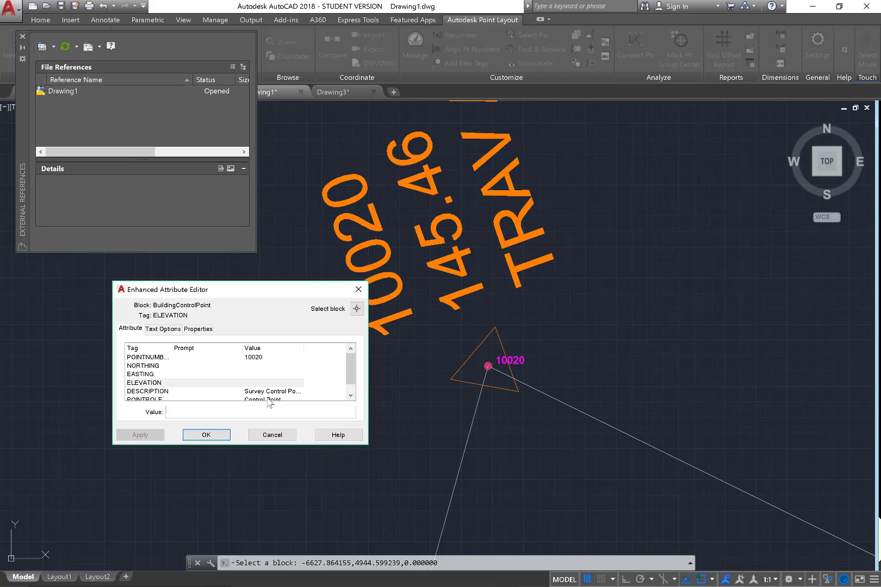
pyautogui.write('145.46')
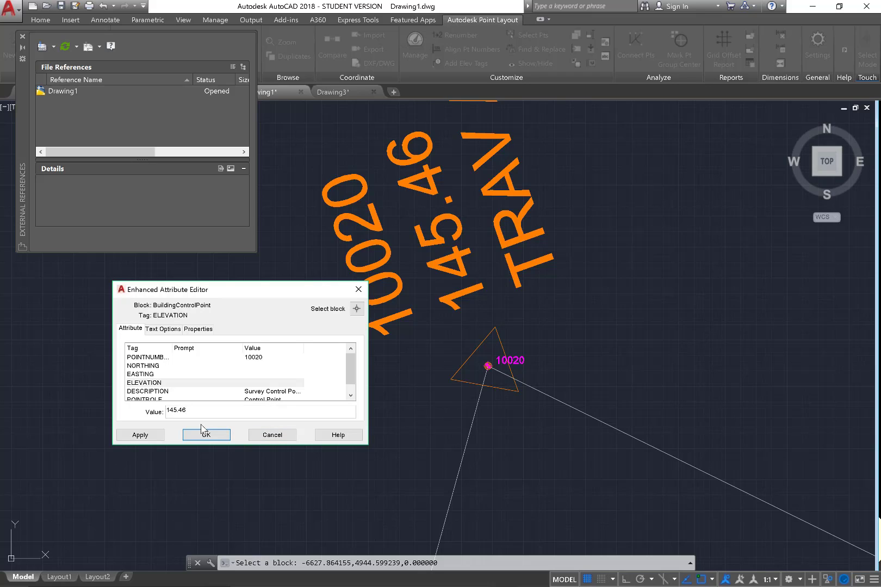
pyautogui.click(216, 438)
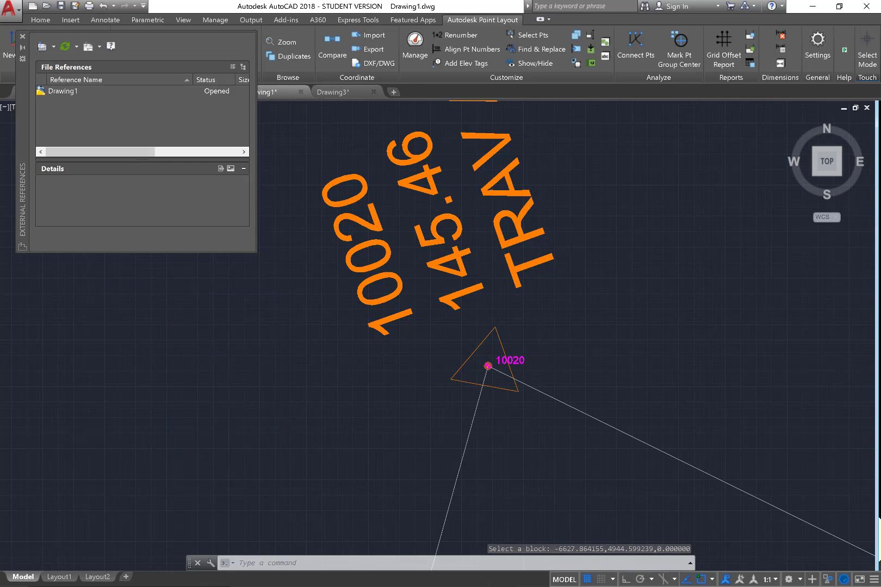
# Step: Start Point Layout's Export command and name the export file Survey Control
pyautogui.scroll(-10, 393, 298)
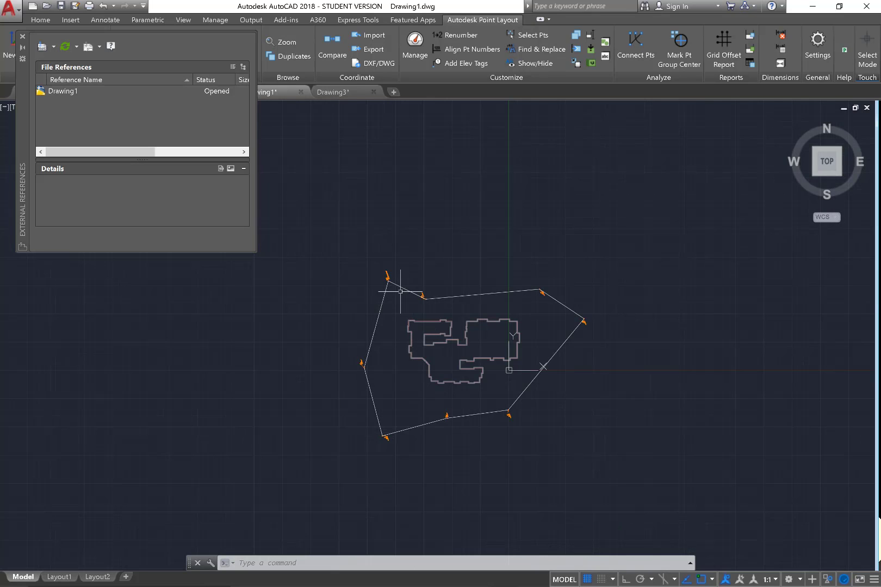
pyautogui.scroll(4, 403, 288)
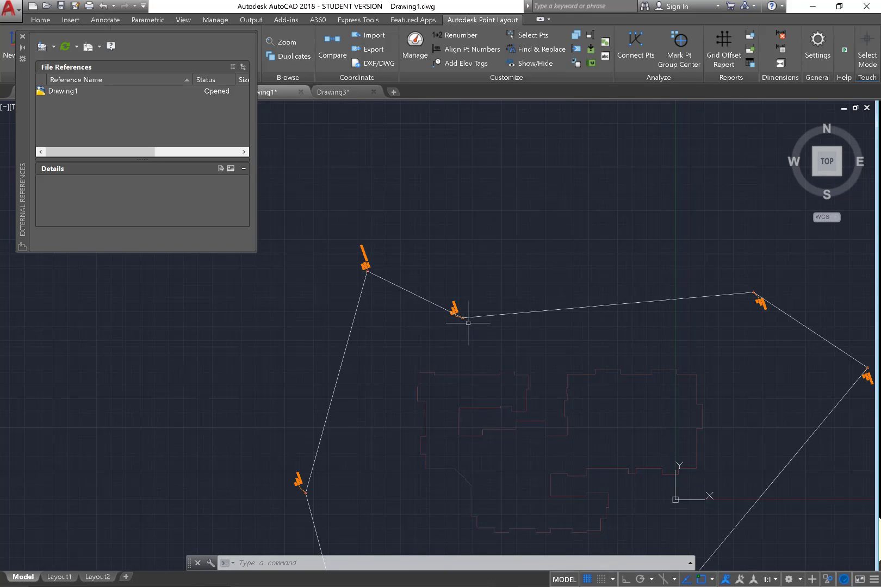
pyautogui.scroll(8, 457, 319)
pyautogui.scroll(-9, 450, 320)
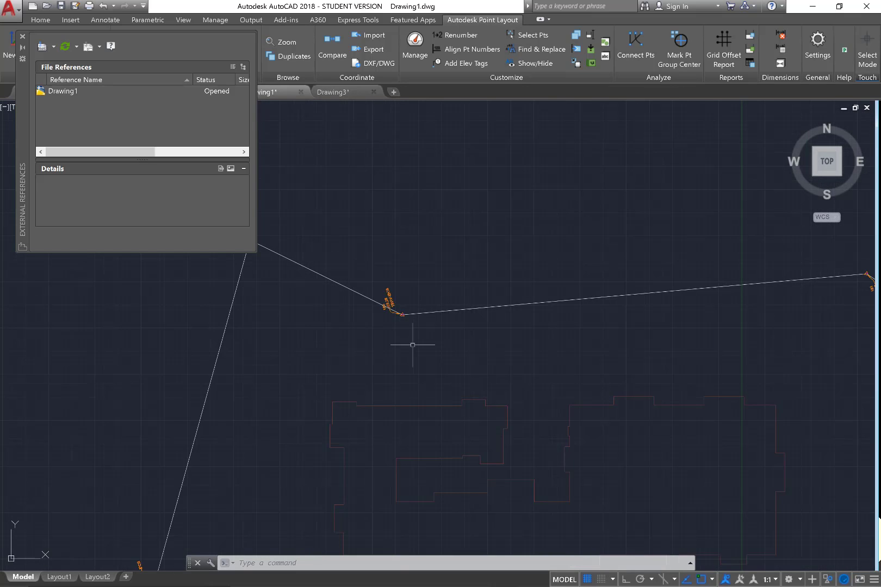
pyautogui.scroll(-6, 380, 304)
pyautogui.rightClick(375, 293)
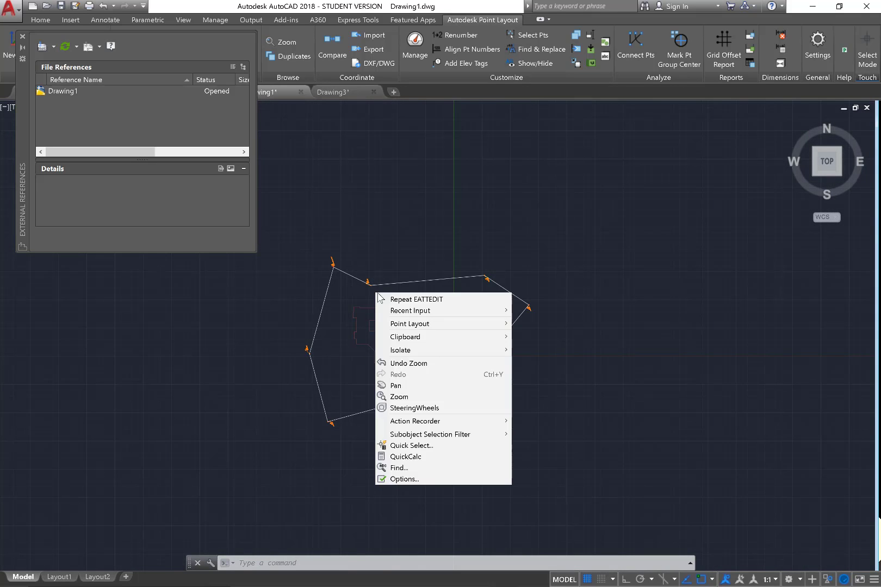
pyautogui.moveTo(413, 326)
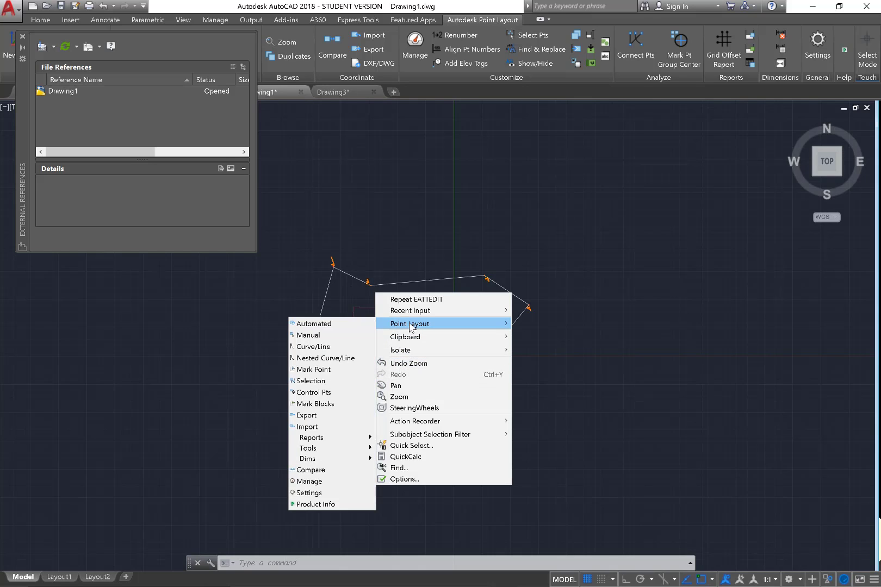
pyautogui.click(310, 414)
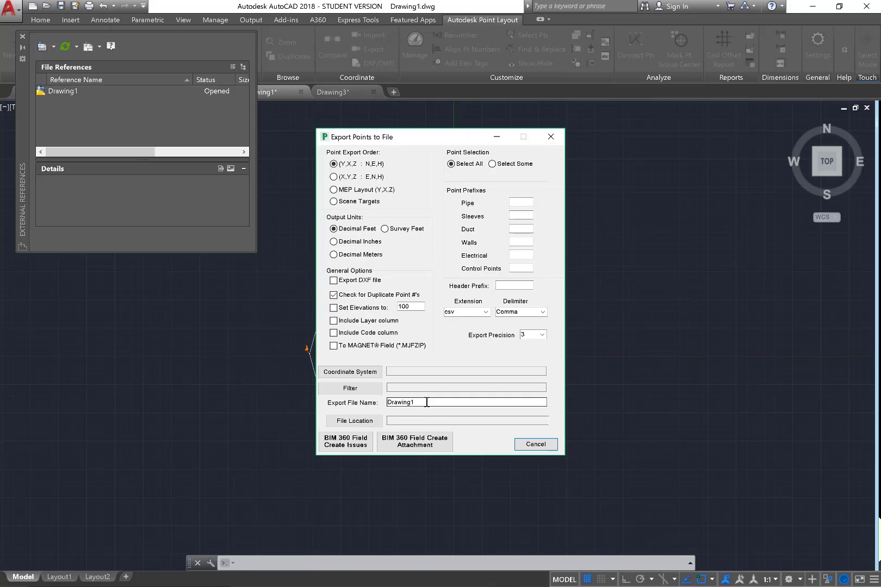
pyautogui.doubleClick(427, 403)
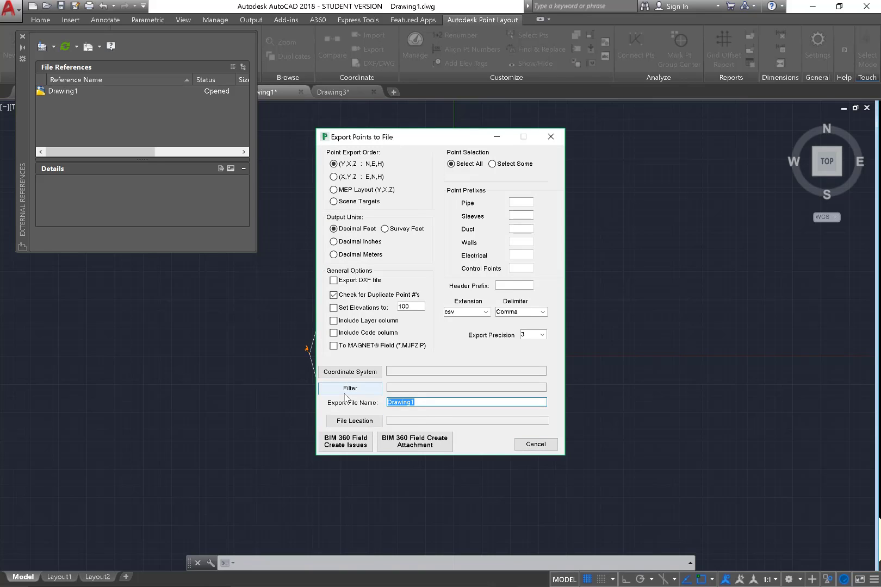
pyautogui.write('M')
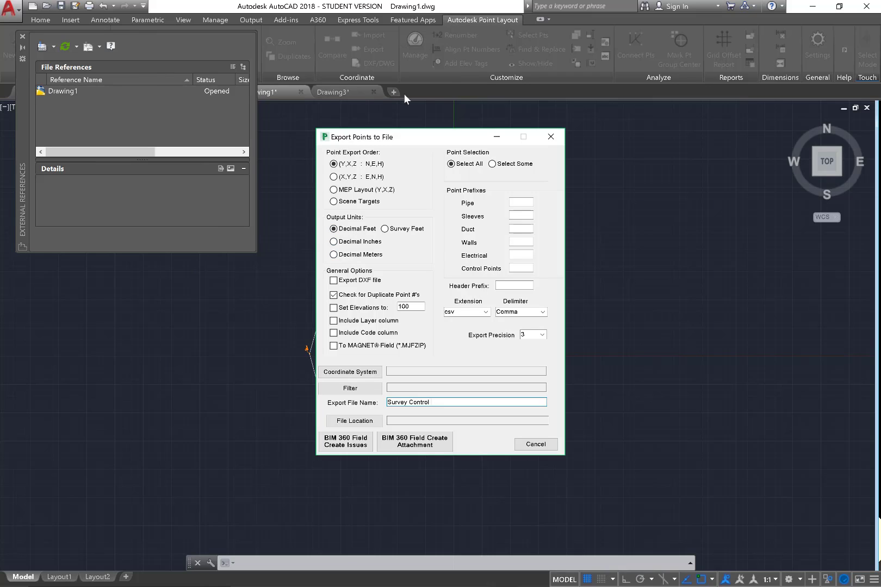
# Step: Extend the export file name to Survey Control Spring Arbor and set its location to the Desktop
pyautogui.moveTo(411, 585)
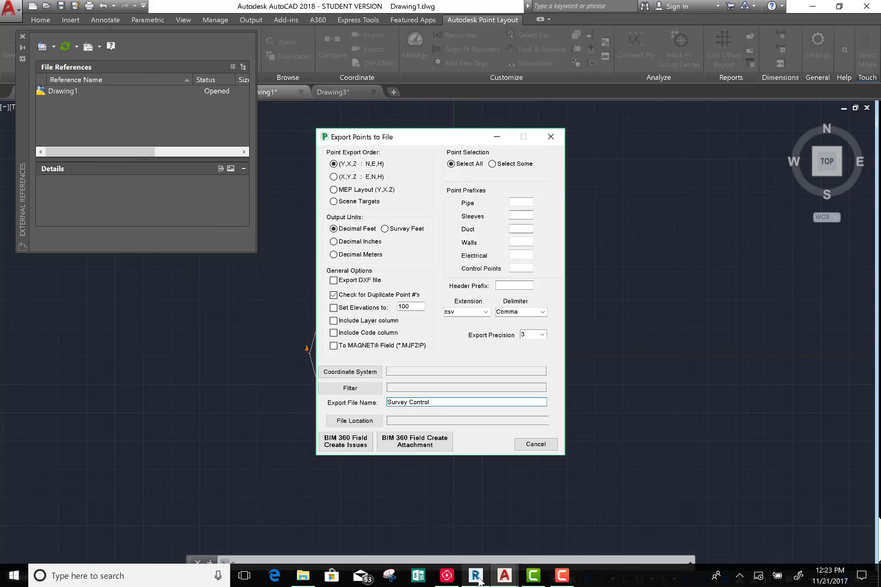
pyautogui.click(303, 577)
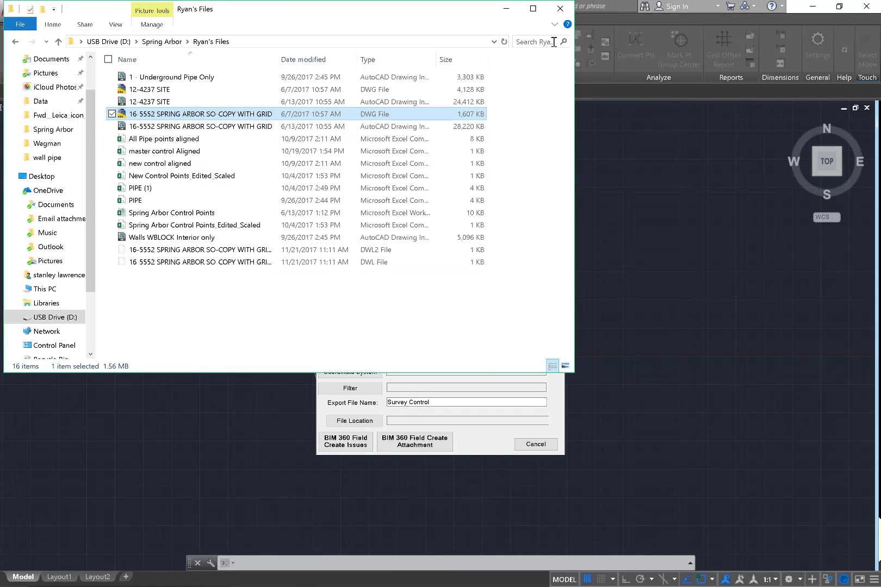
pyautogui.click(560, 8)
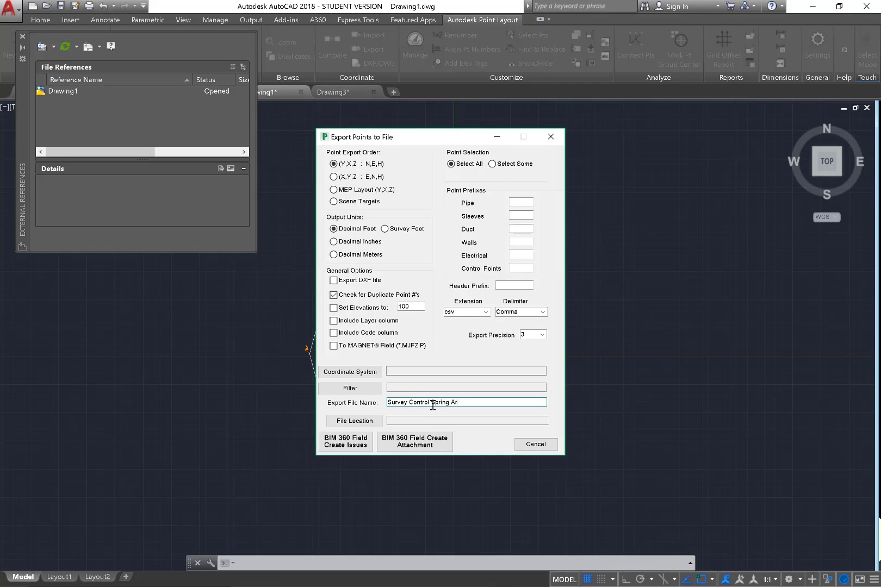
pyautogui.click(369, 423)
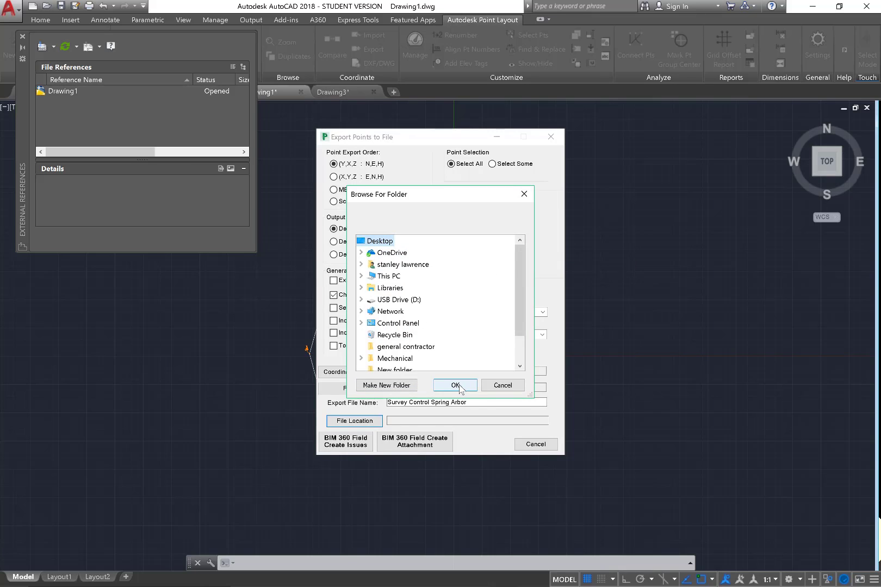
pyautogui.scroll(-1, 413, 345)
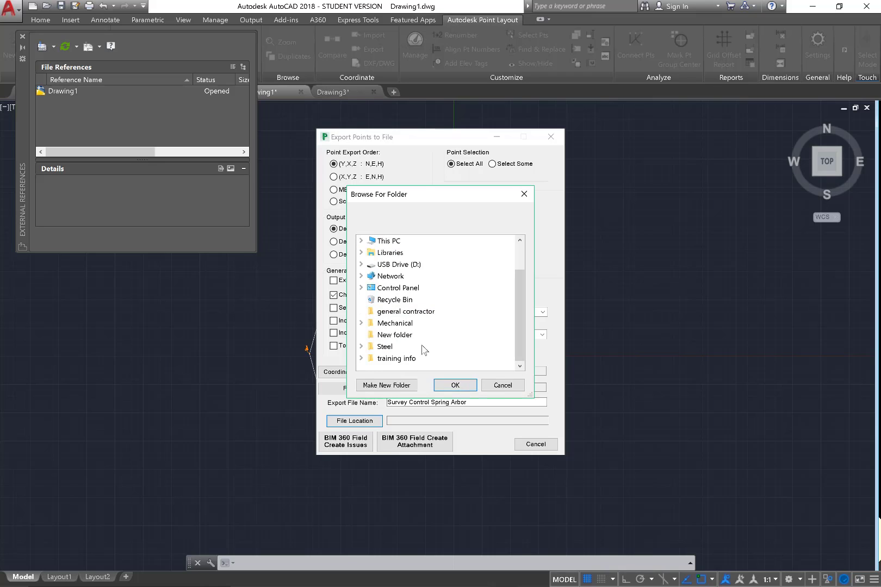
pyautogui.click(455, 385)
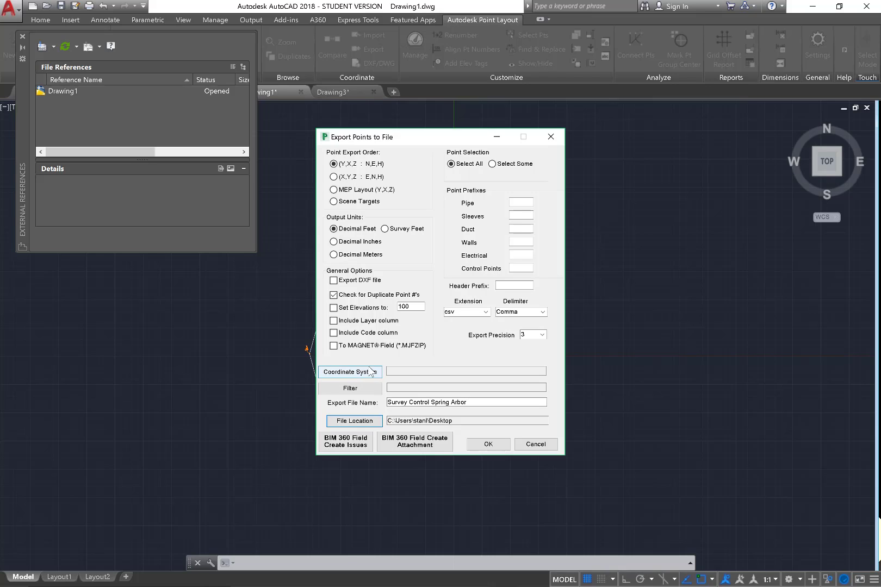
# Step: Set the export precision to 3 and apply a search filter that includes every point number
pyautogui.click(542, 335)
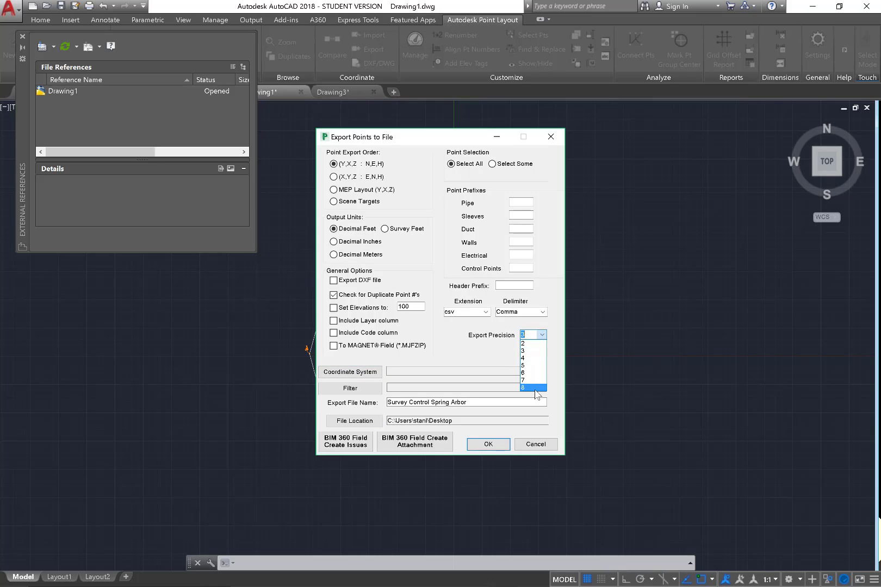
pyautogui.click(535, 351)
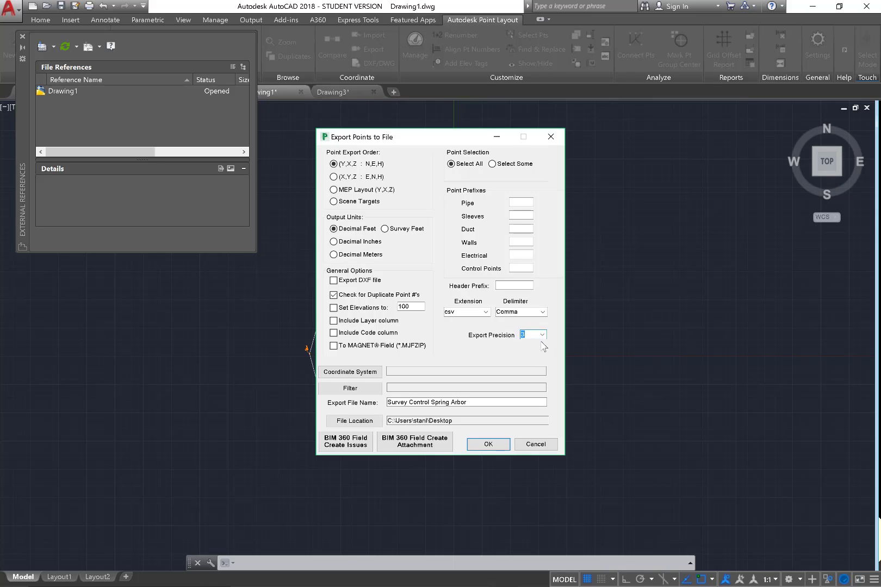
pyautogui.click(373, 391)
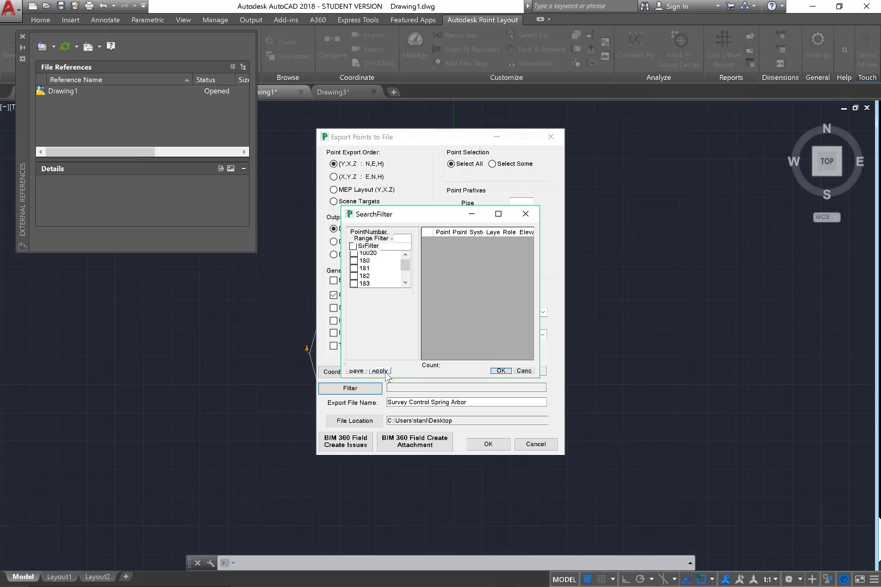
pyautogui.click(353, 246)
pyautogui.click(385, 371)
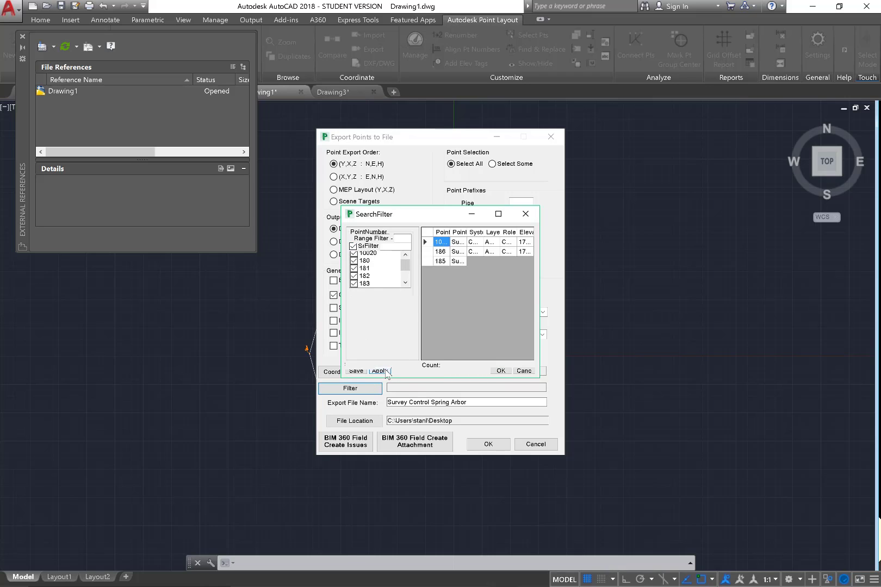
pyautogui.click(501, 371)
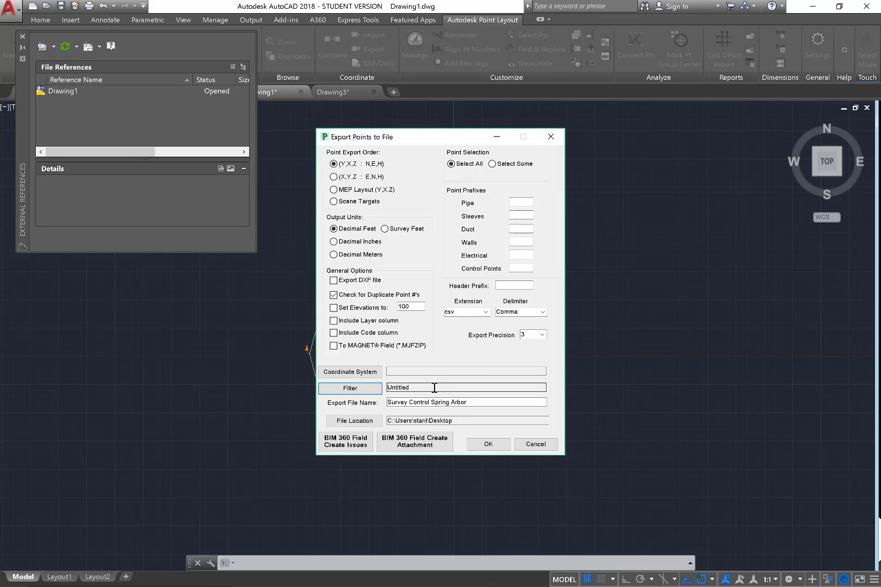
# Step: Run the point export and open the resulting Survey Control Spring Arbor CSV file from the Desktop in Excel
pyautogui.click(471, 445)
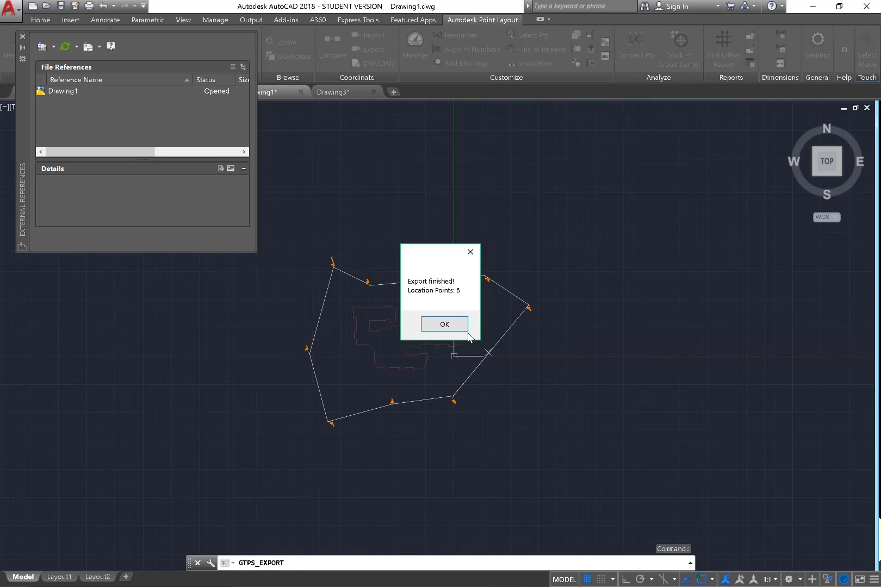
pyautogui.click(444, 326)
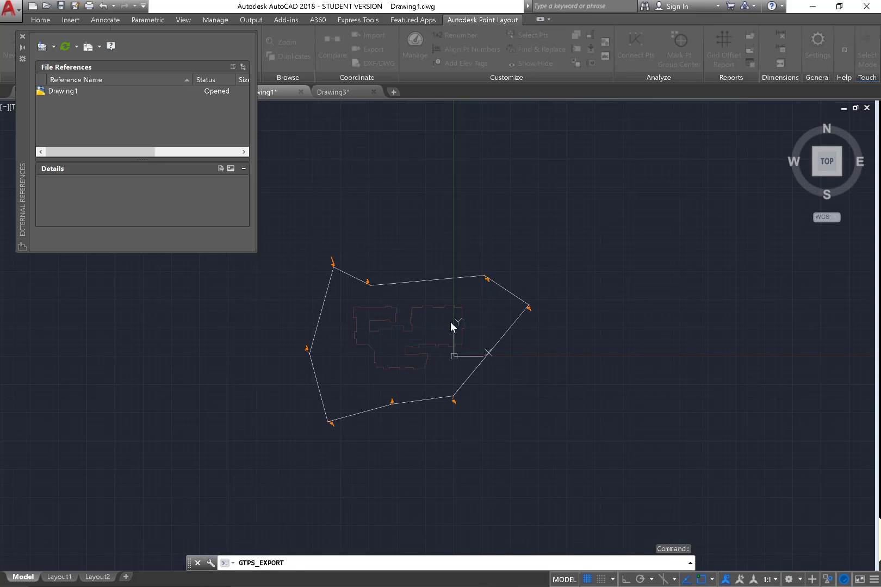
pyautogui.click(812, 6)
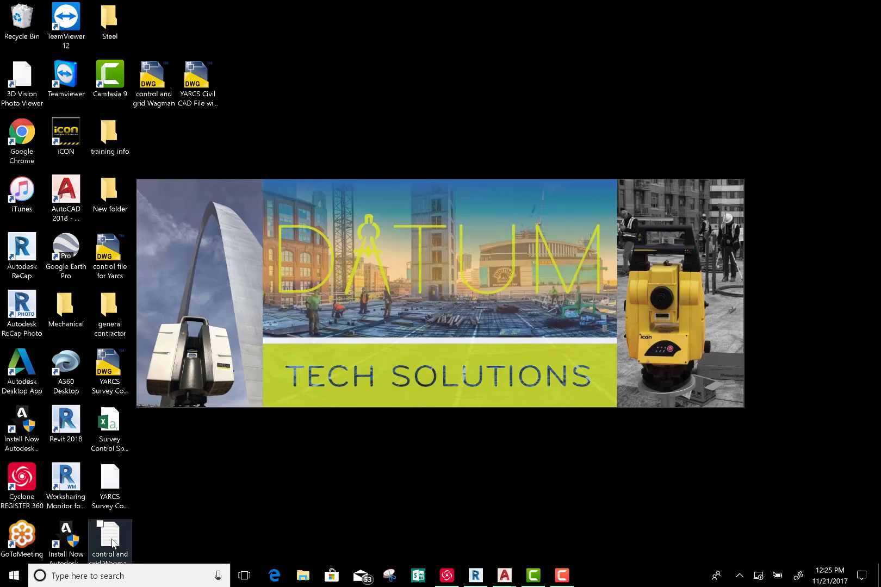
pyautogui.click(124, 428)
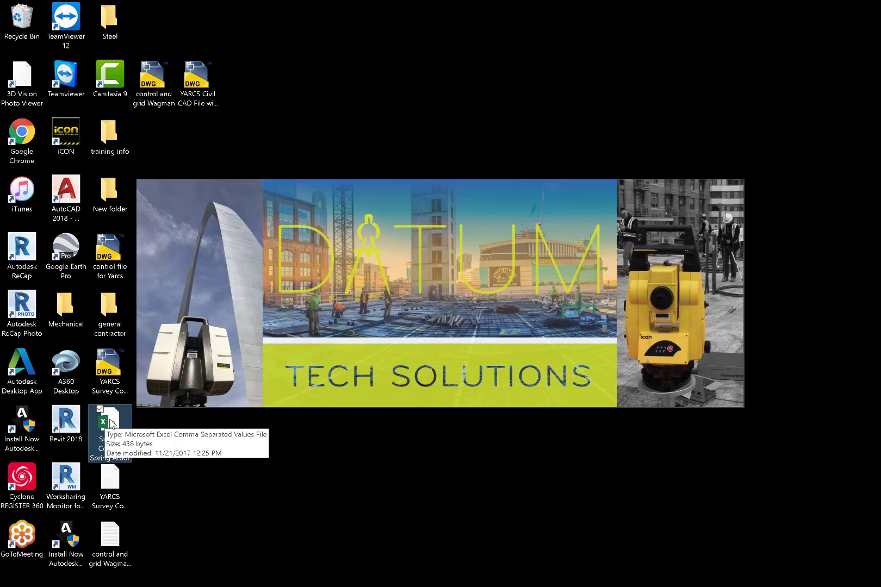
pyautogui.doubleClick(111, 423)
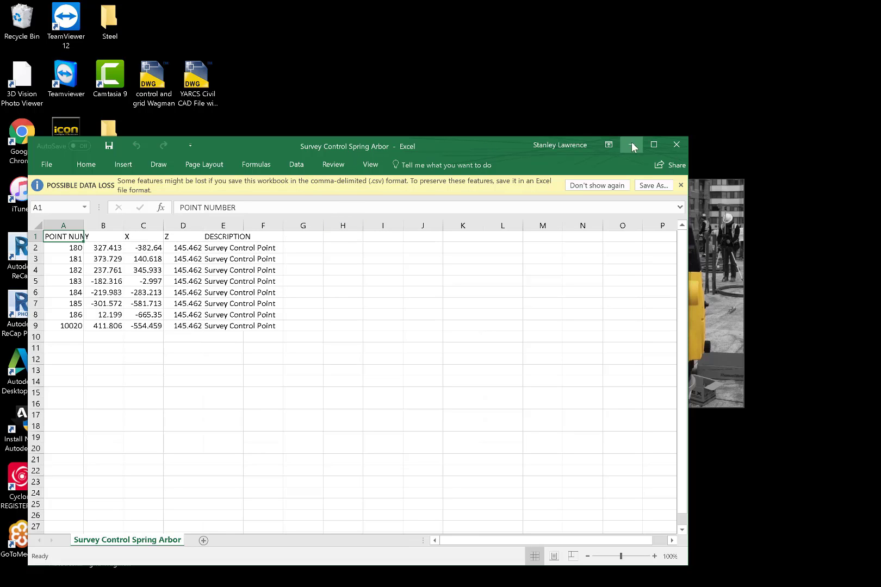
# Step: Place the Excel window beside AutoCAD's Drawing1 and close the External References palette covering the drawing
pyautogui.moveTo(451, 138); pyautogui.dragTo(879, 3)
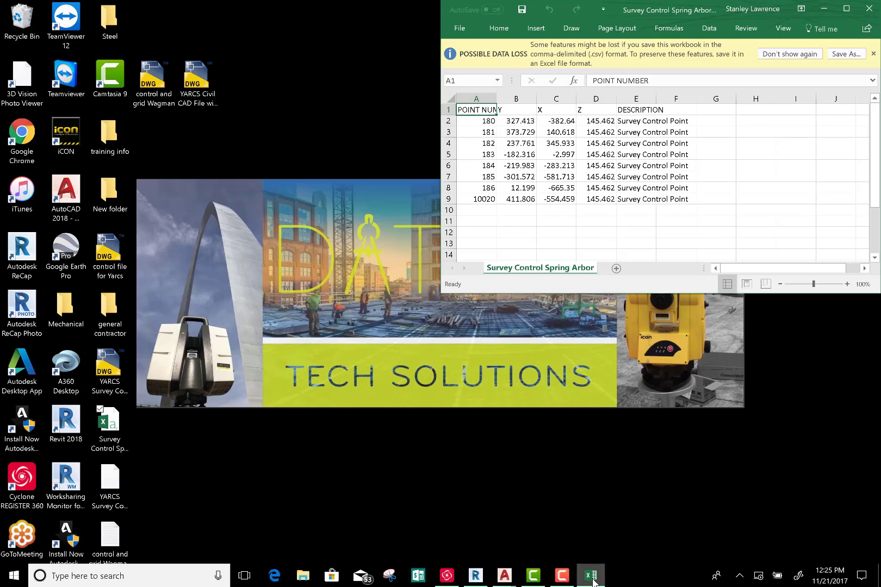
pyautogui.click(505, 575)
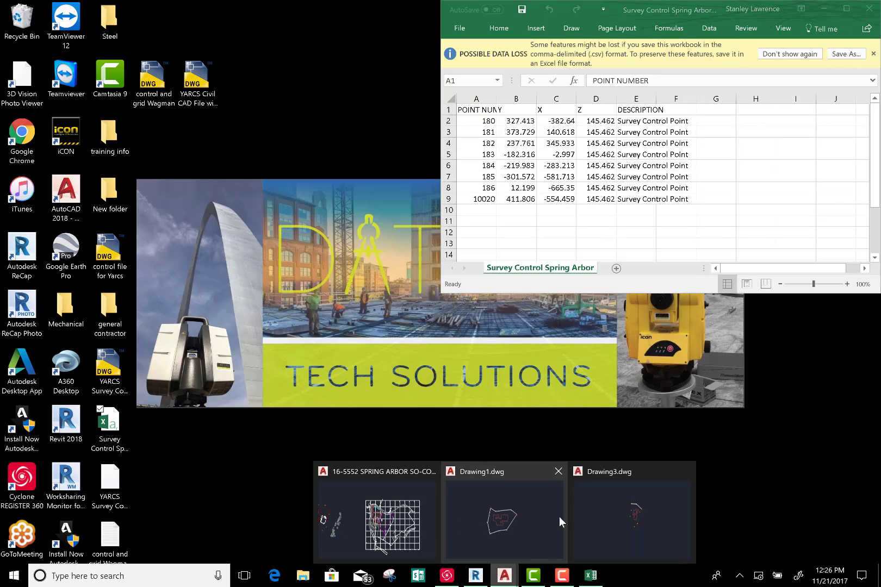
pyautogui.click(539, 510)
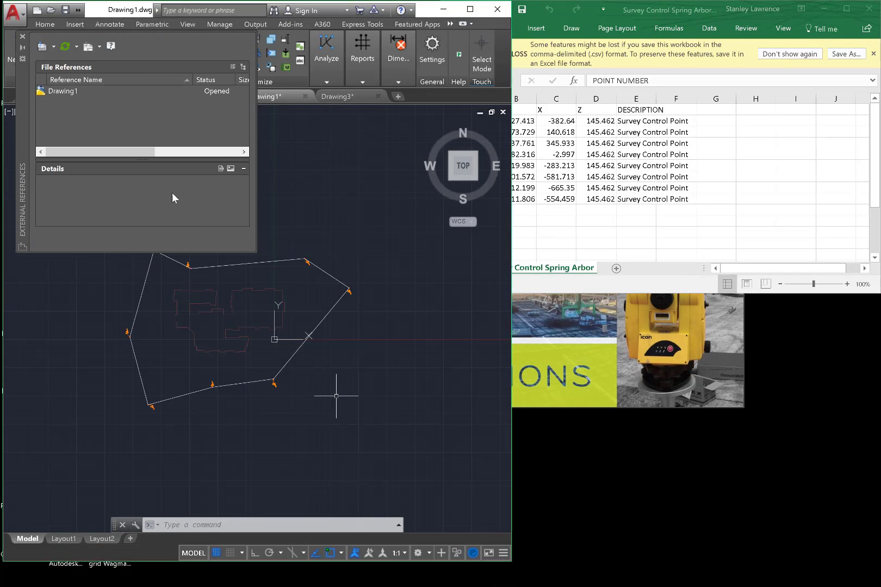
pyautogui.click(23, 37)
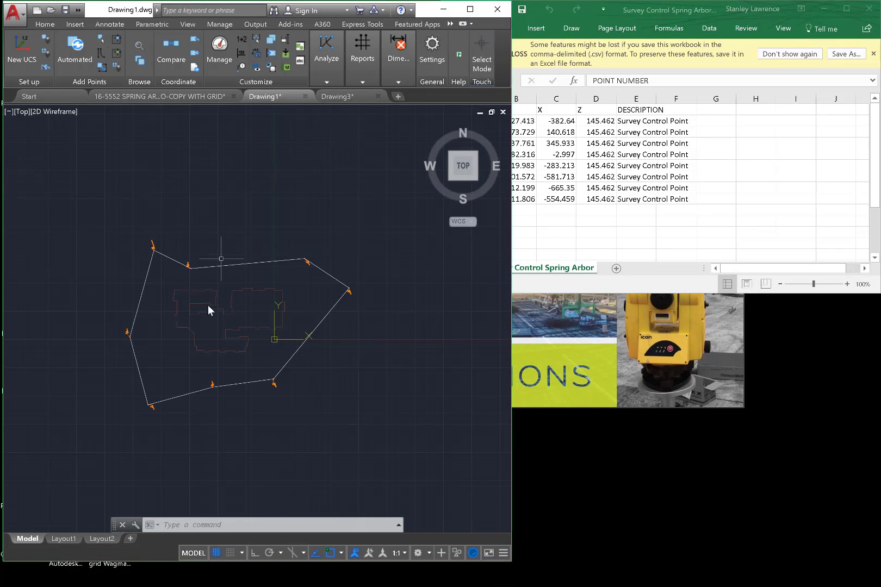
# Step: Fit the spreadsheet beside the drawing and set point 180's Z value in cell D2 to 153.28, matching its traverse label
pyautogui.scroll(5, 202, 266)
pyautogui.scroll(3, 202, 265)
pyautogui.moveTo(141, 277); pyautogui.dragTo(220, 326, button='middle')
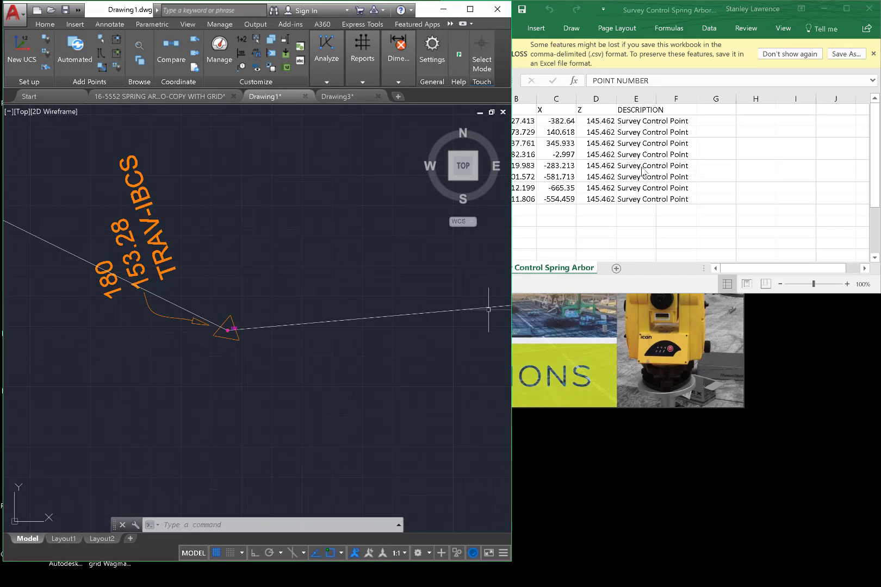
pyautogui.click(718, 274)
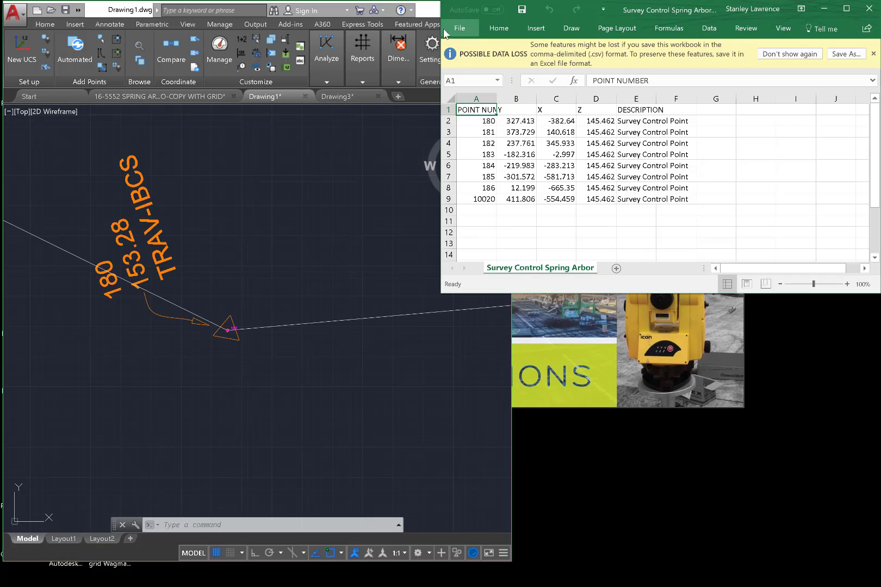
pyautogui.moveTo(440, 7); pyautogui.dragTo(526, 38)
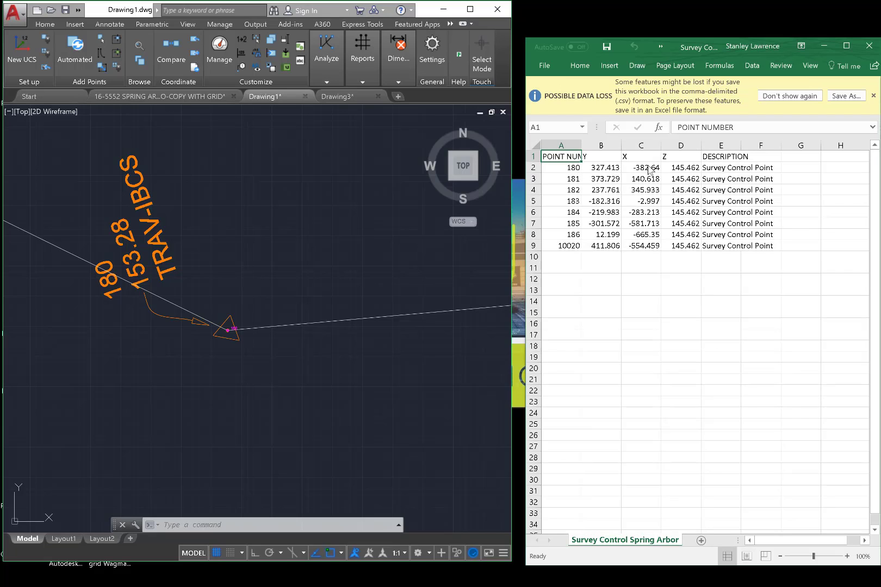
pyautogui.click(679, 169)
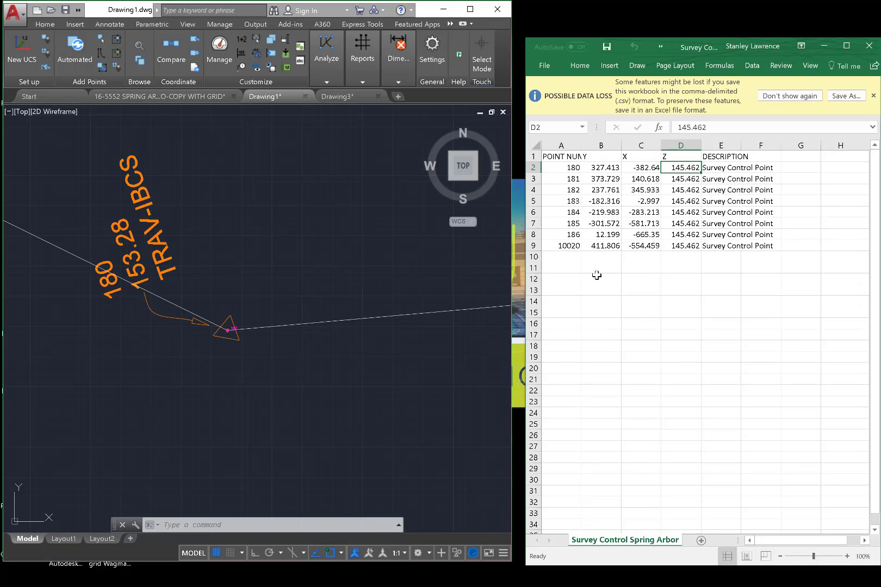
pyautogui.write('153')
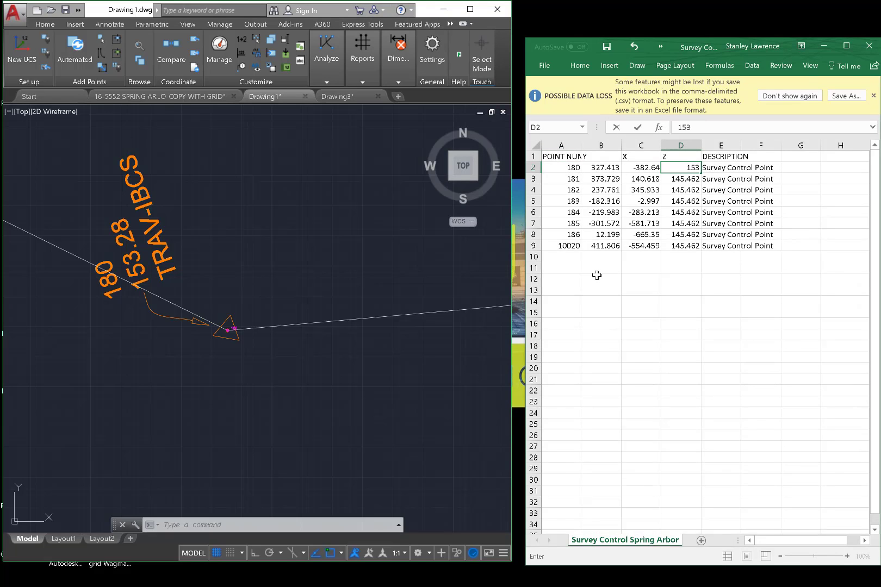
pyautogui.write('.28')
pyautogui.press('Return')
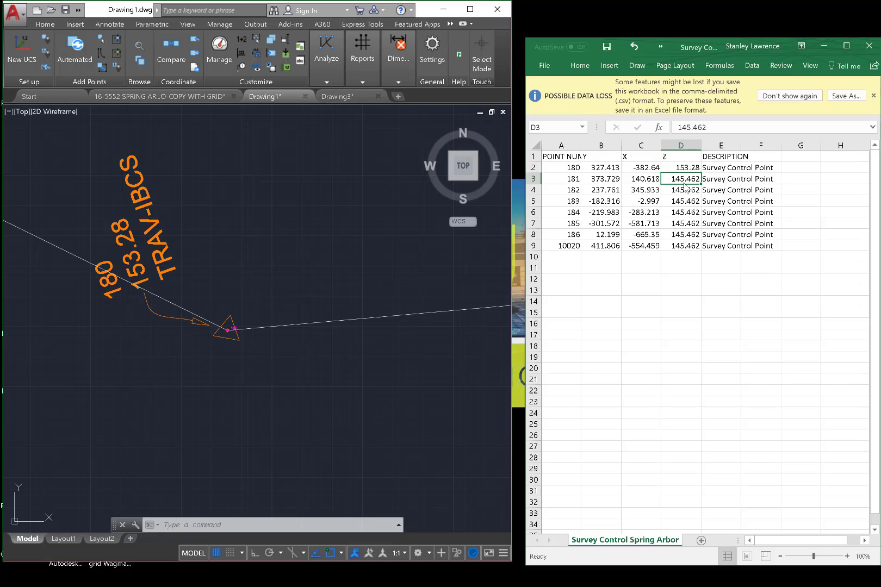
# Step: Find the label of traverse station 181 in Drawing1 and read its elevation for the spreadsheet's Z column
pyautogui.click(377, 271)
pyautogui.scroll(-5, 377, 271)
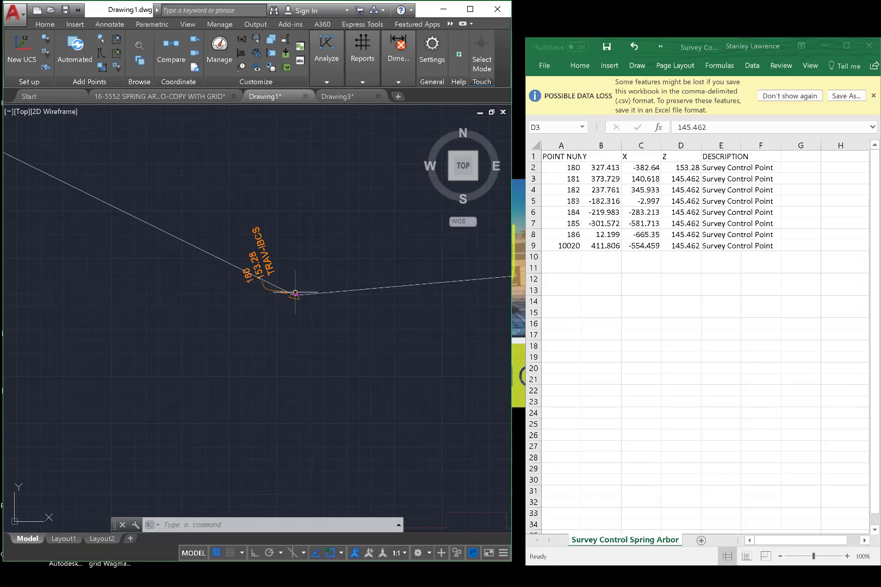
pyautogui.scroll(5, 472, 280)
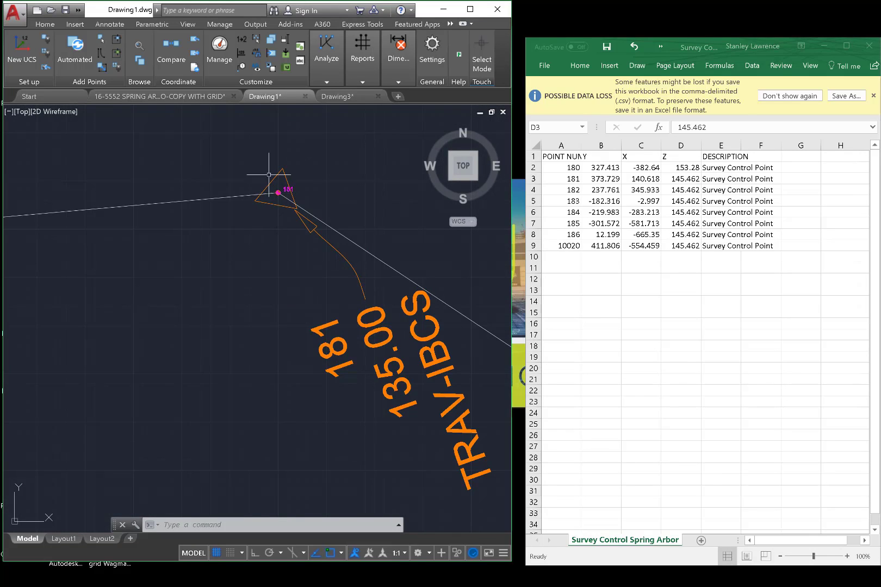
pyautogui.scroll(1, 304, 190)
pyautogui.scroll(-1, 256, 199)
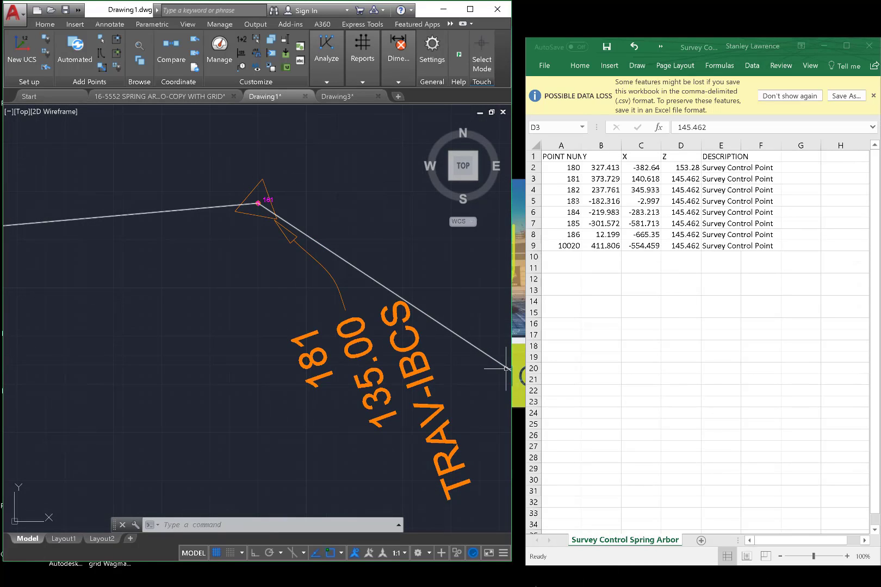
pyautogui.moveTo(485, 586)
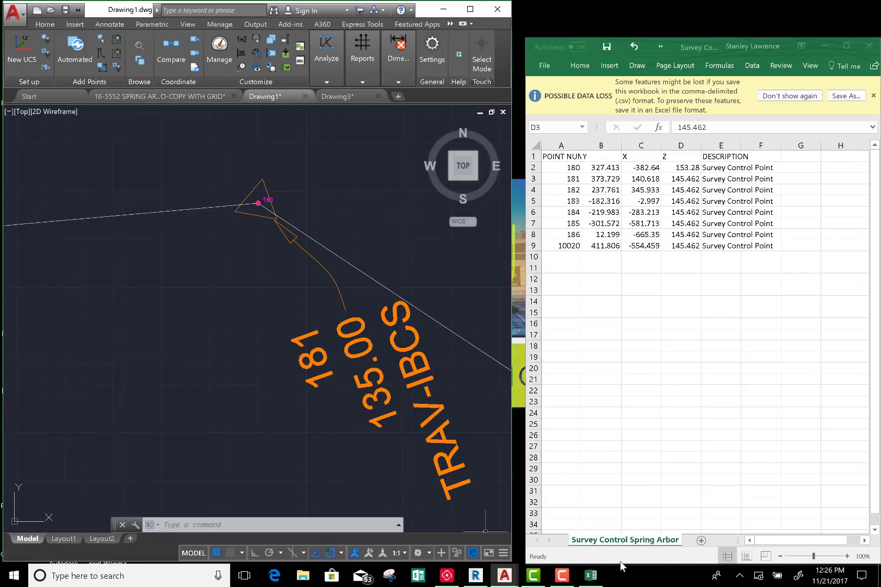